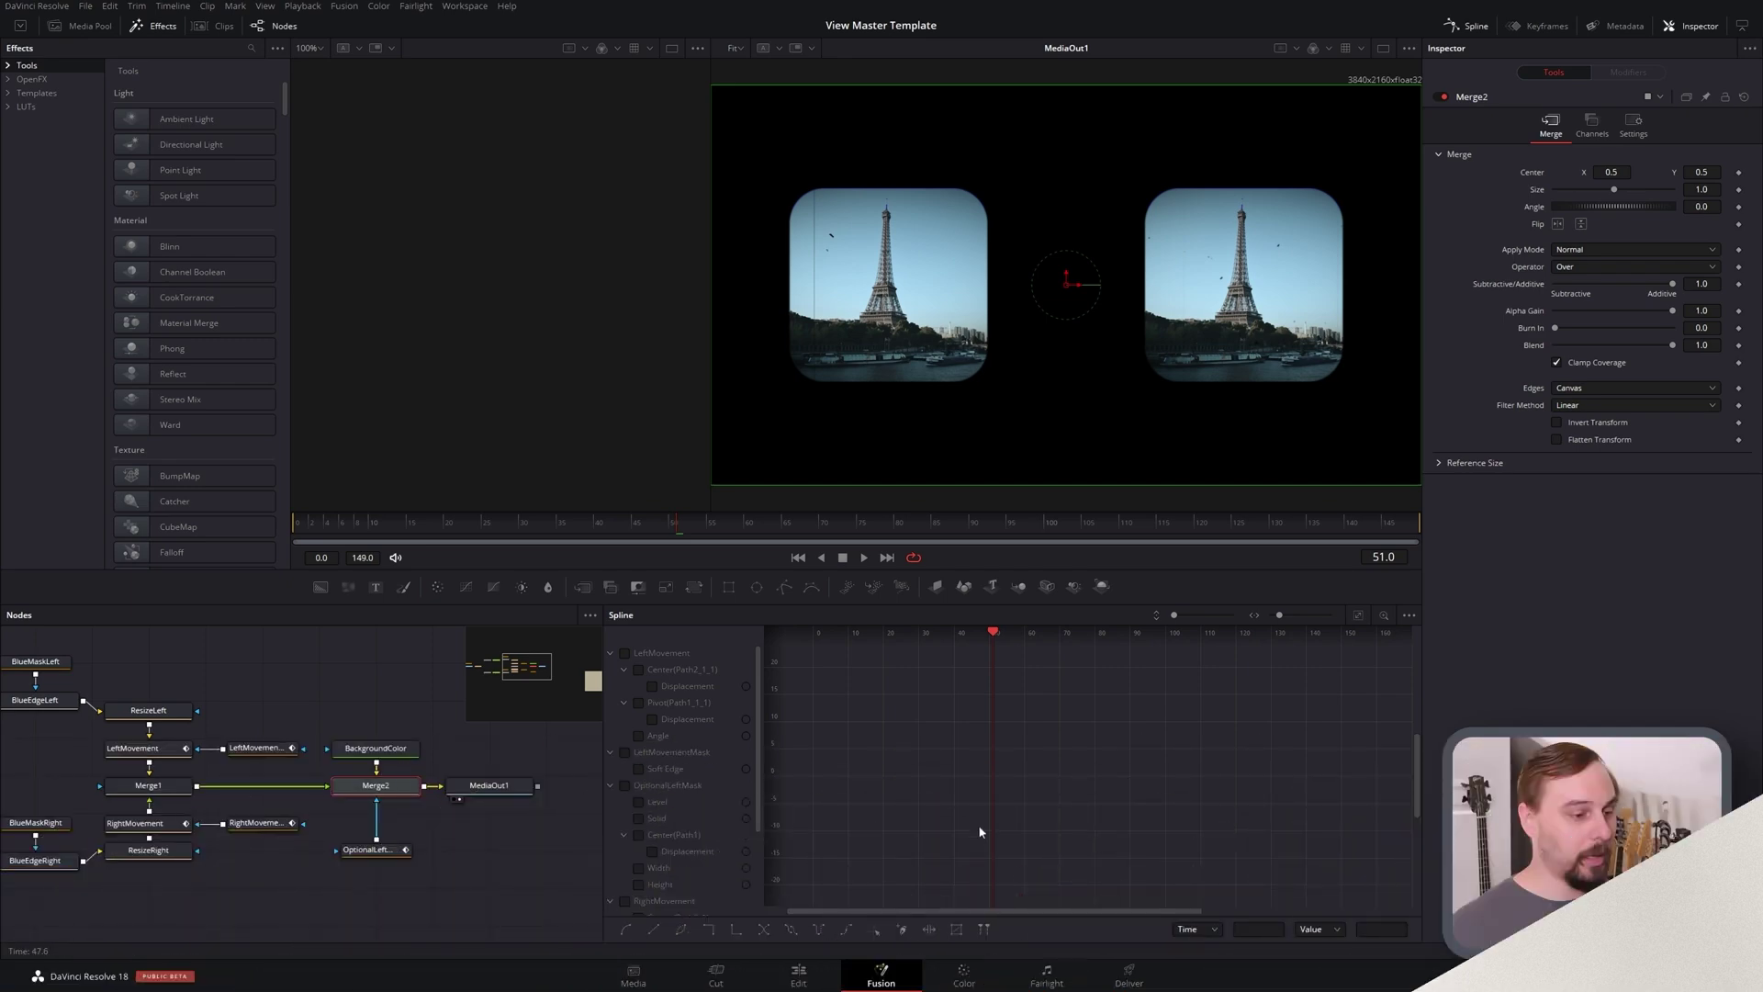
Step: Close the Spline panel and pan the Nodes view to show the full View Master node tree
left_click(1472, 26)
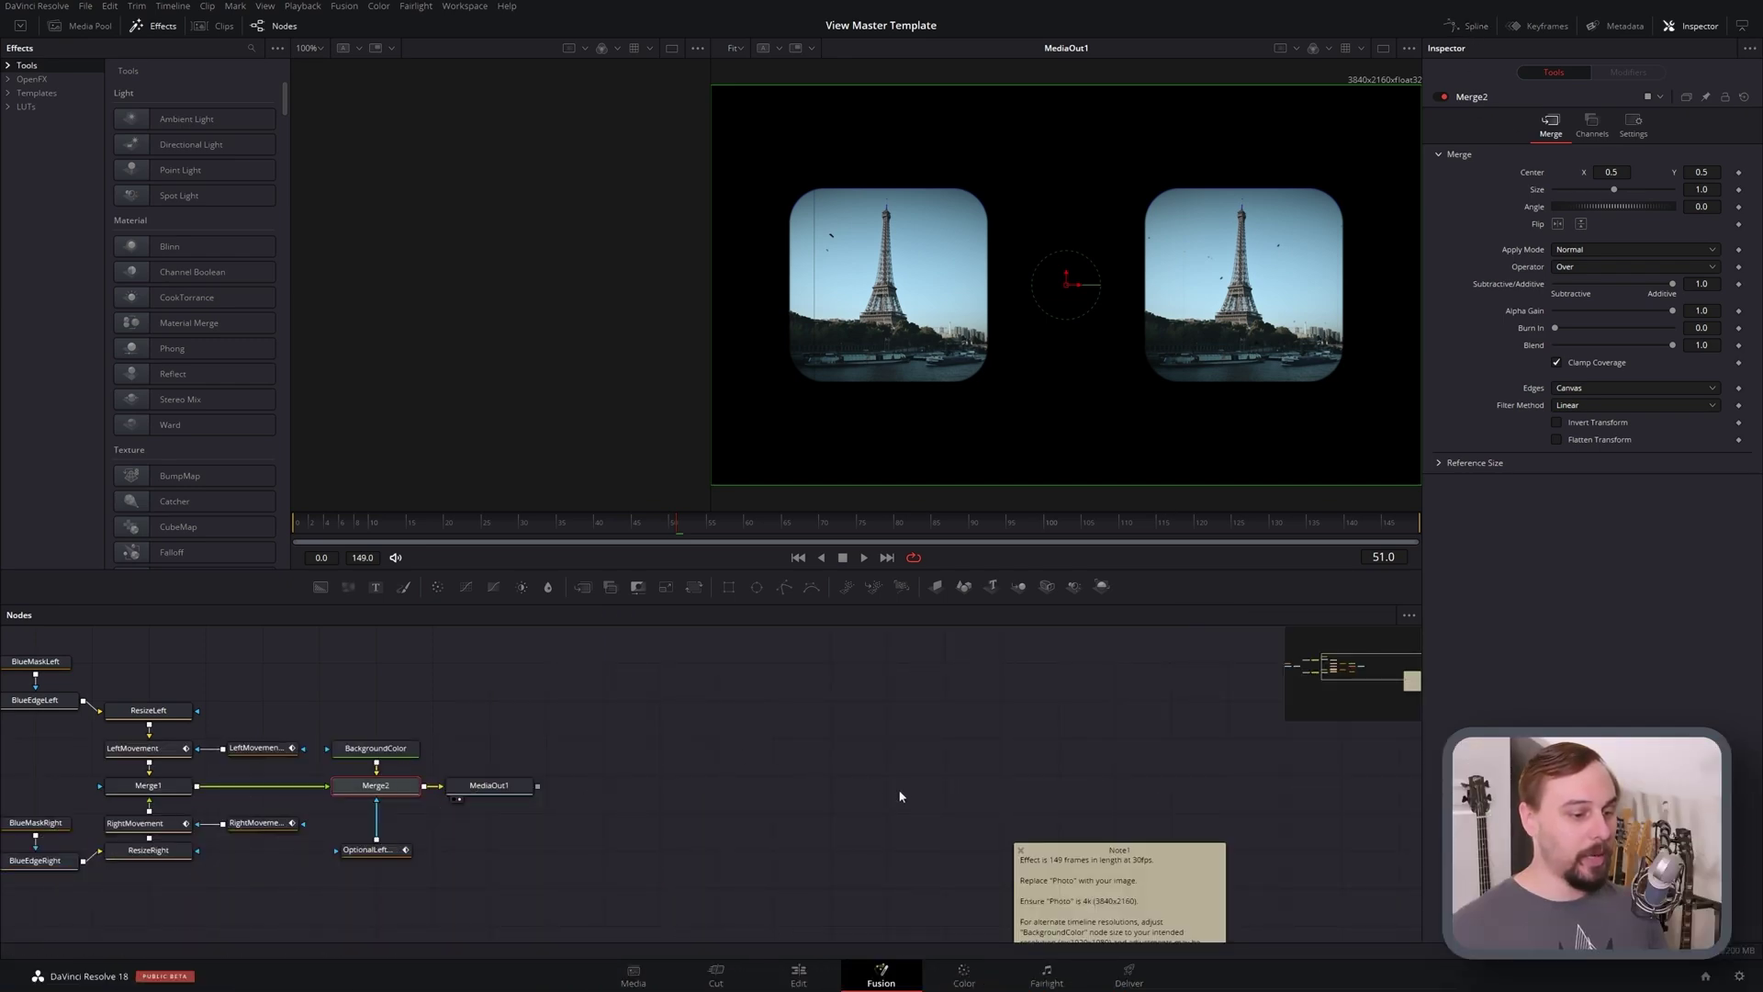
left_click_drag(259, 684, 873, 717)
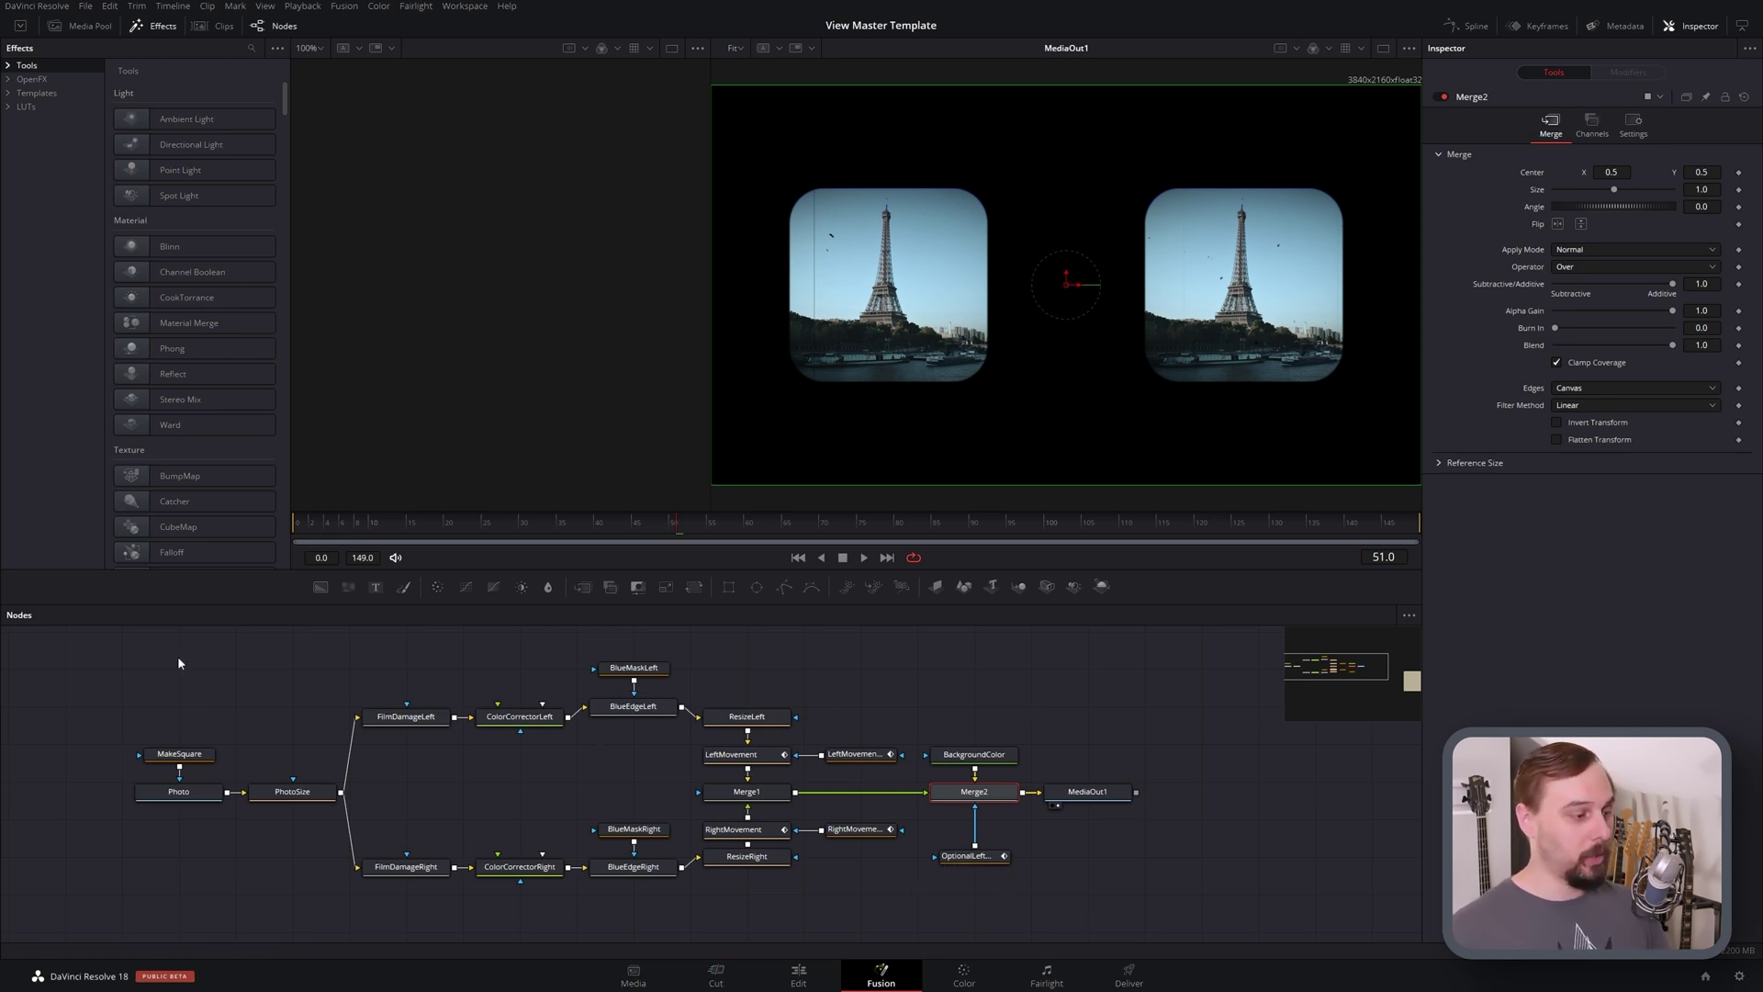
Step: Disable all nodes except MediaOut1, then view the raw Photo node (eiffel tower 4k.png)
left_click_drag(164, 668, 1009, 903)
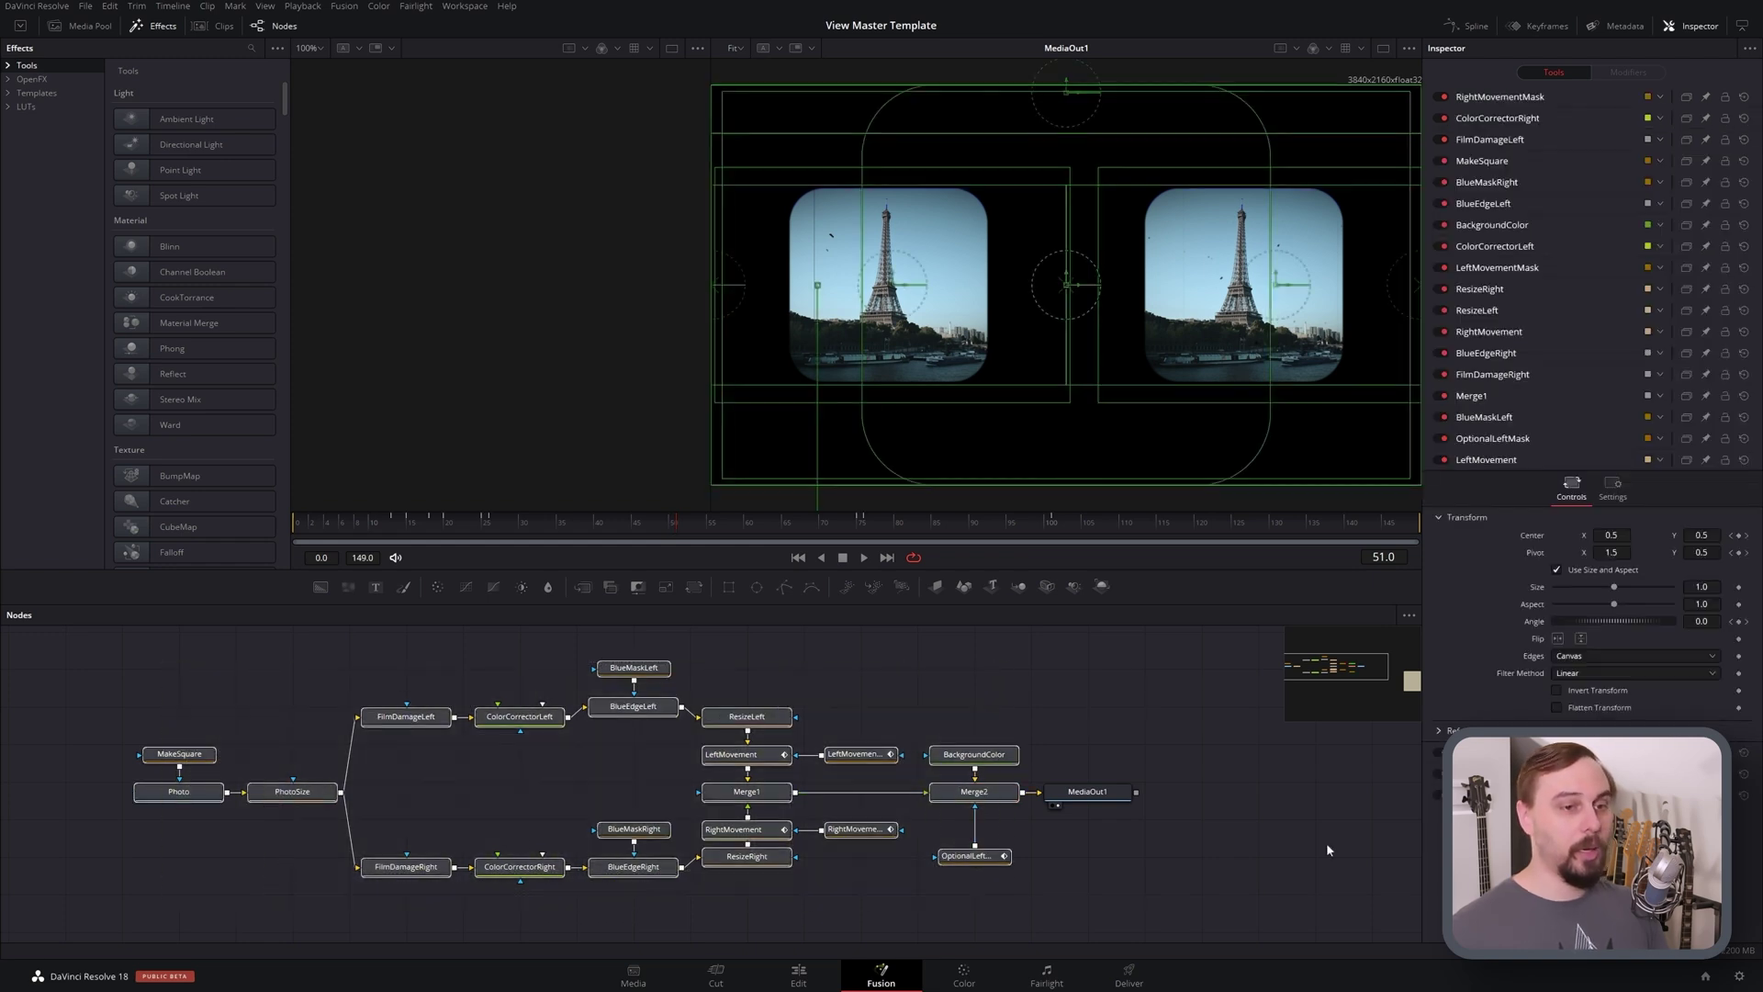
left_click(1443, 97)
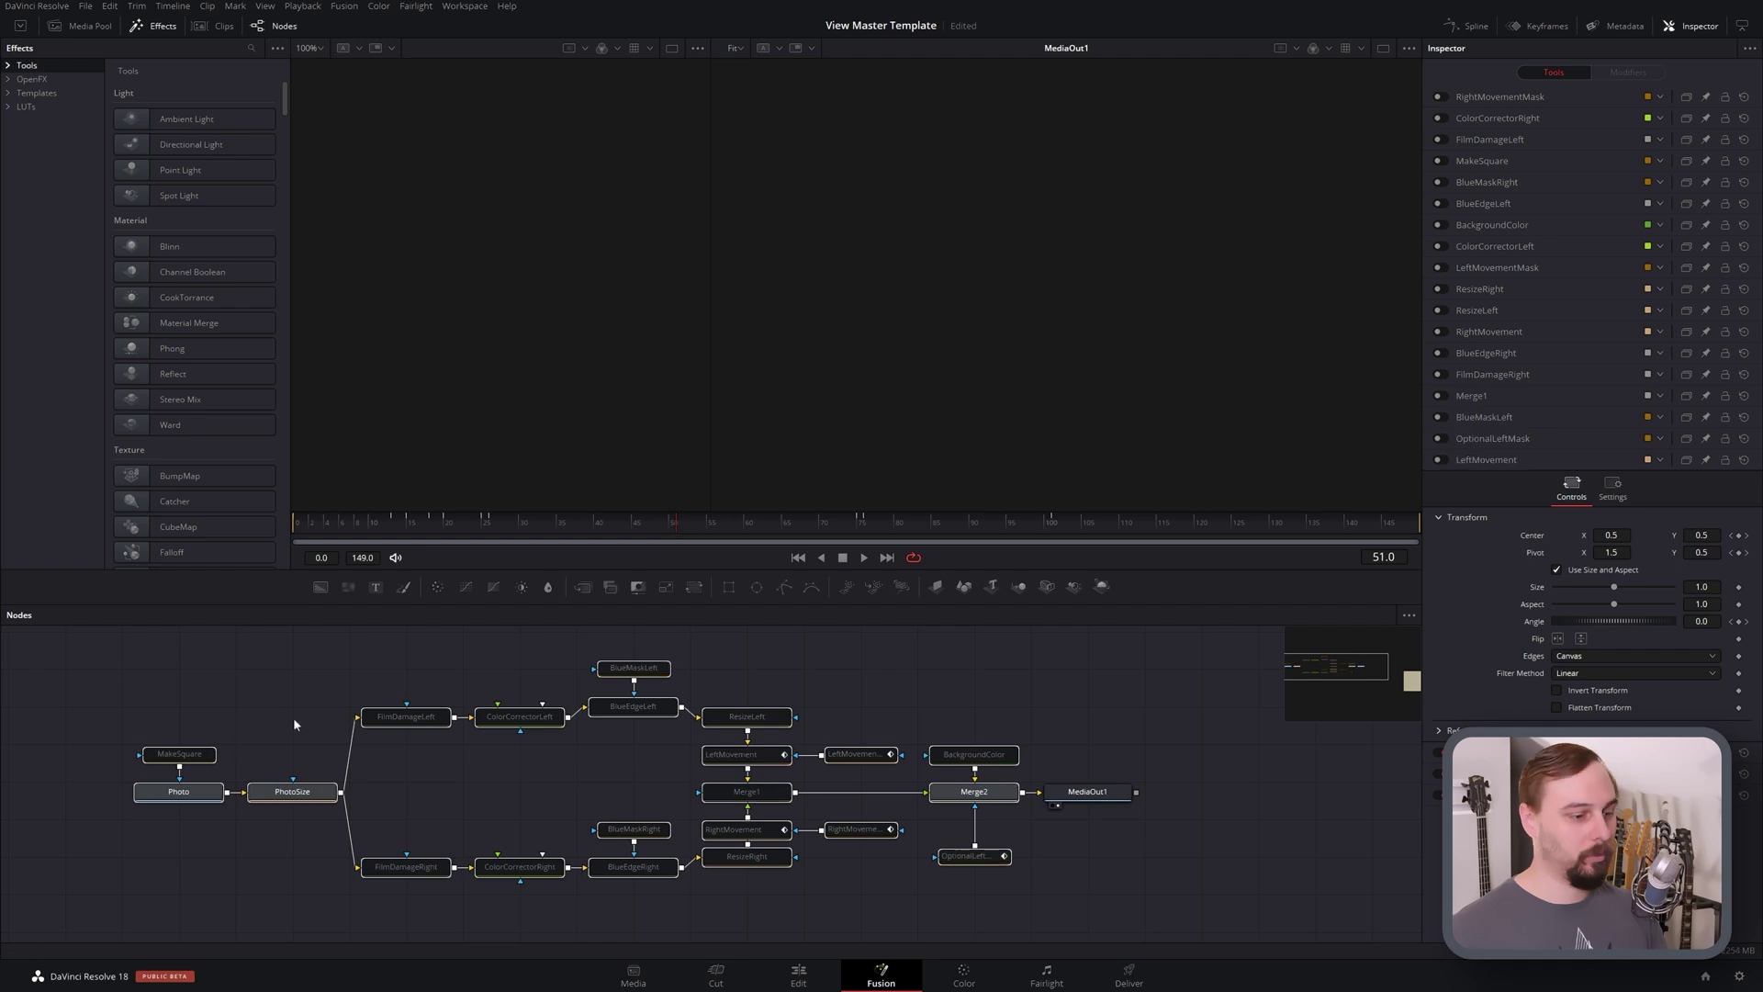
left_click(178, 790)
key("1")
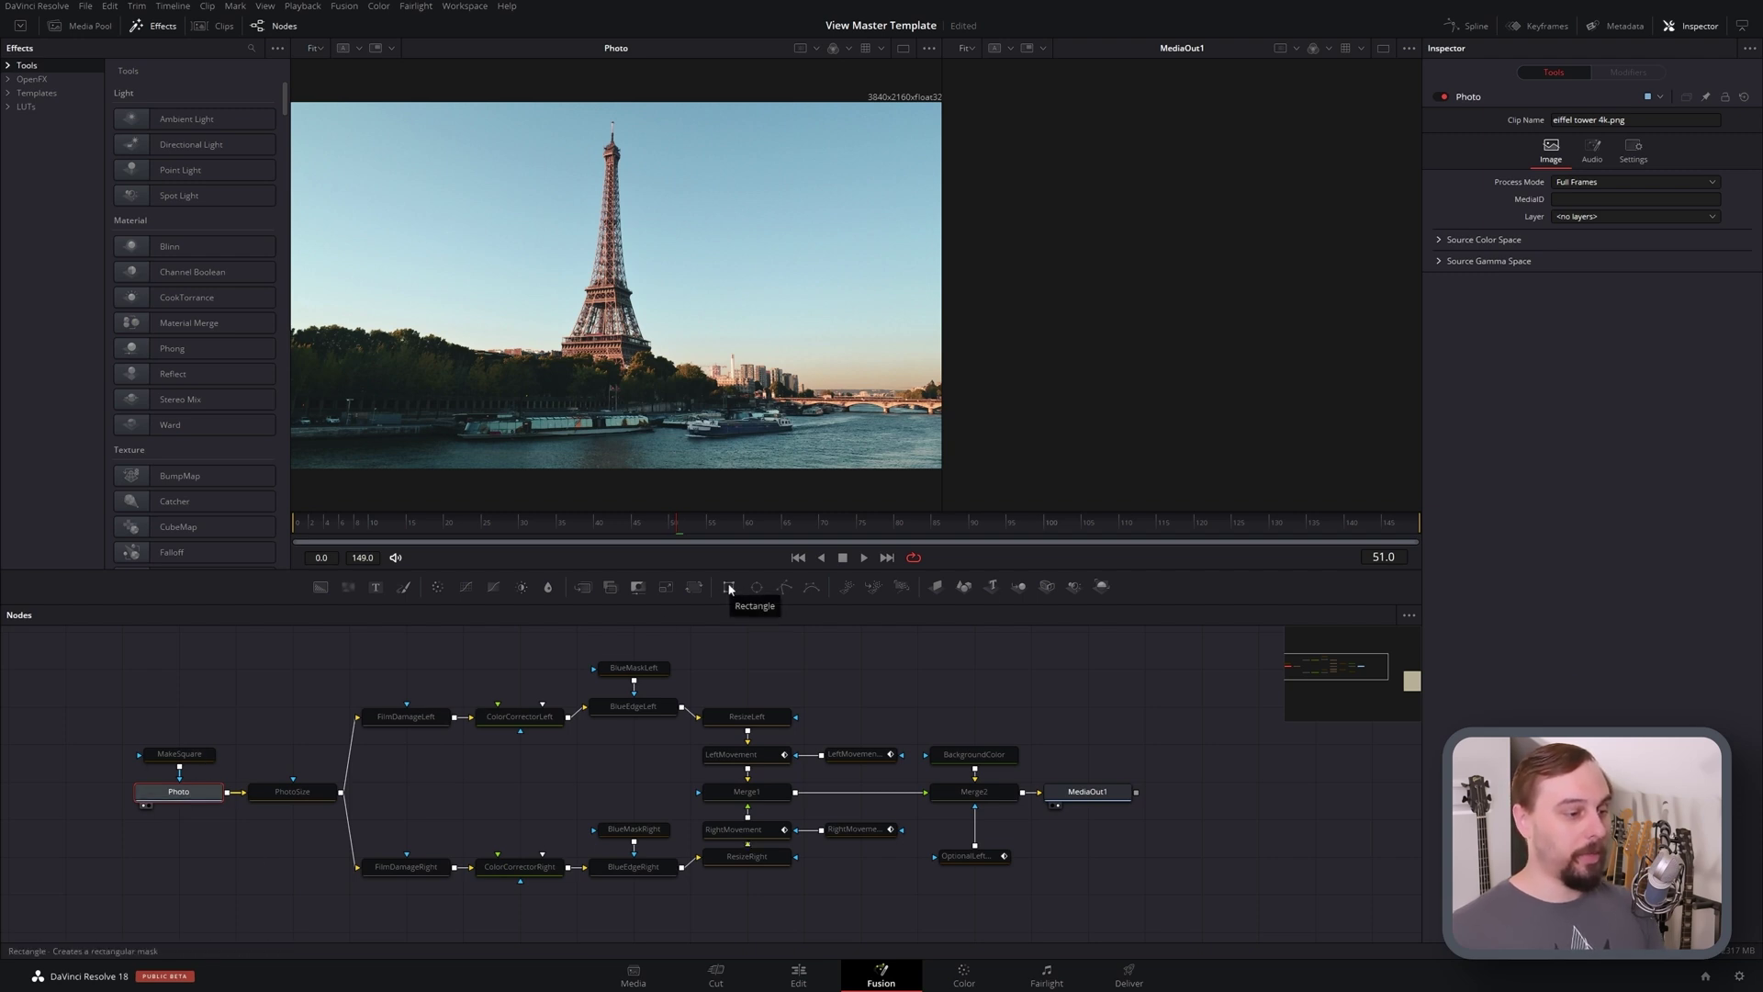
Step: Re-enable the MakeSquare mask so the Eiffel Tower photo is cropped to a rounded square
left_click(179, 754)
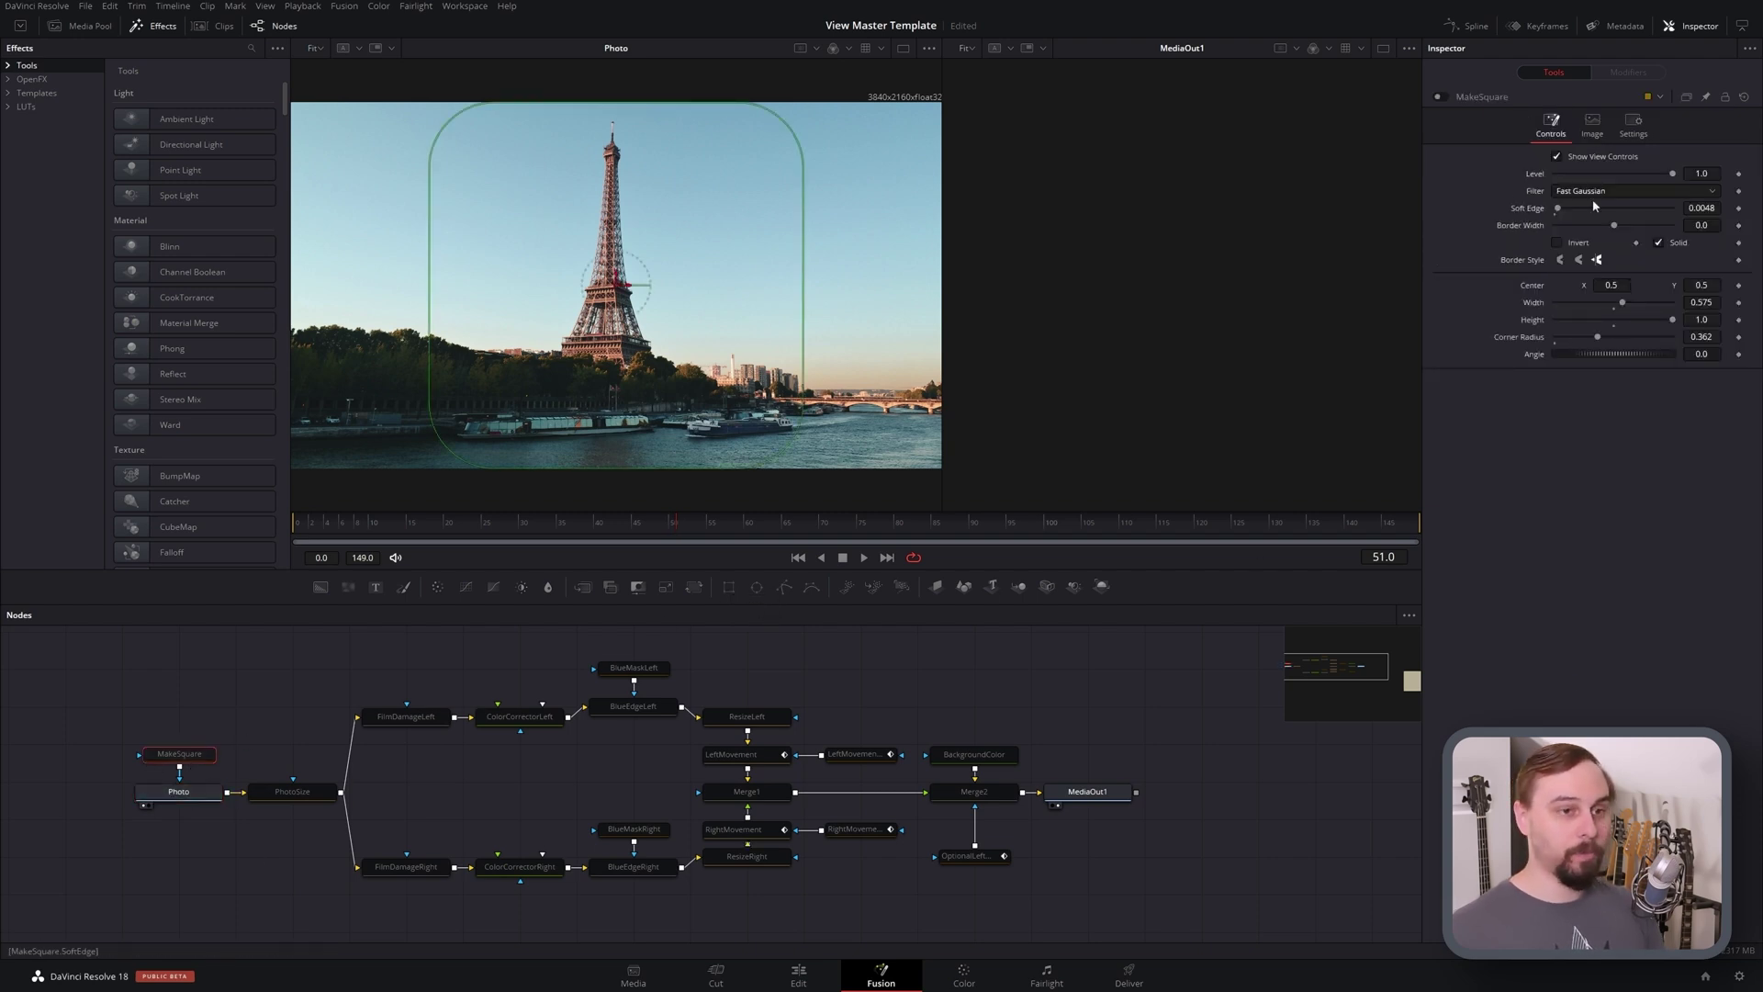
left_click(1439, 97)
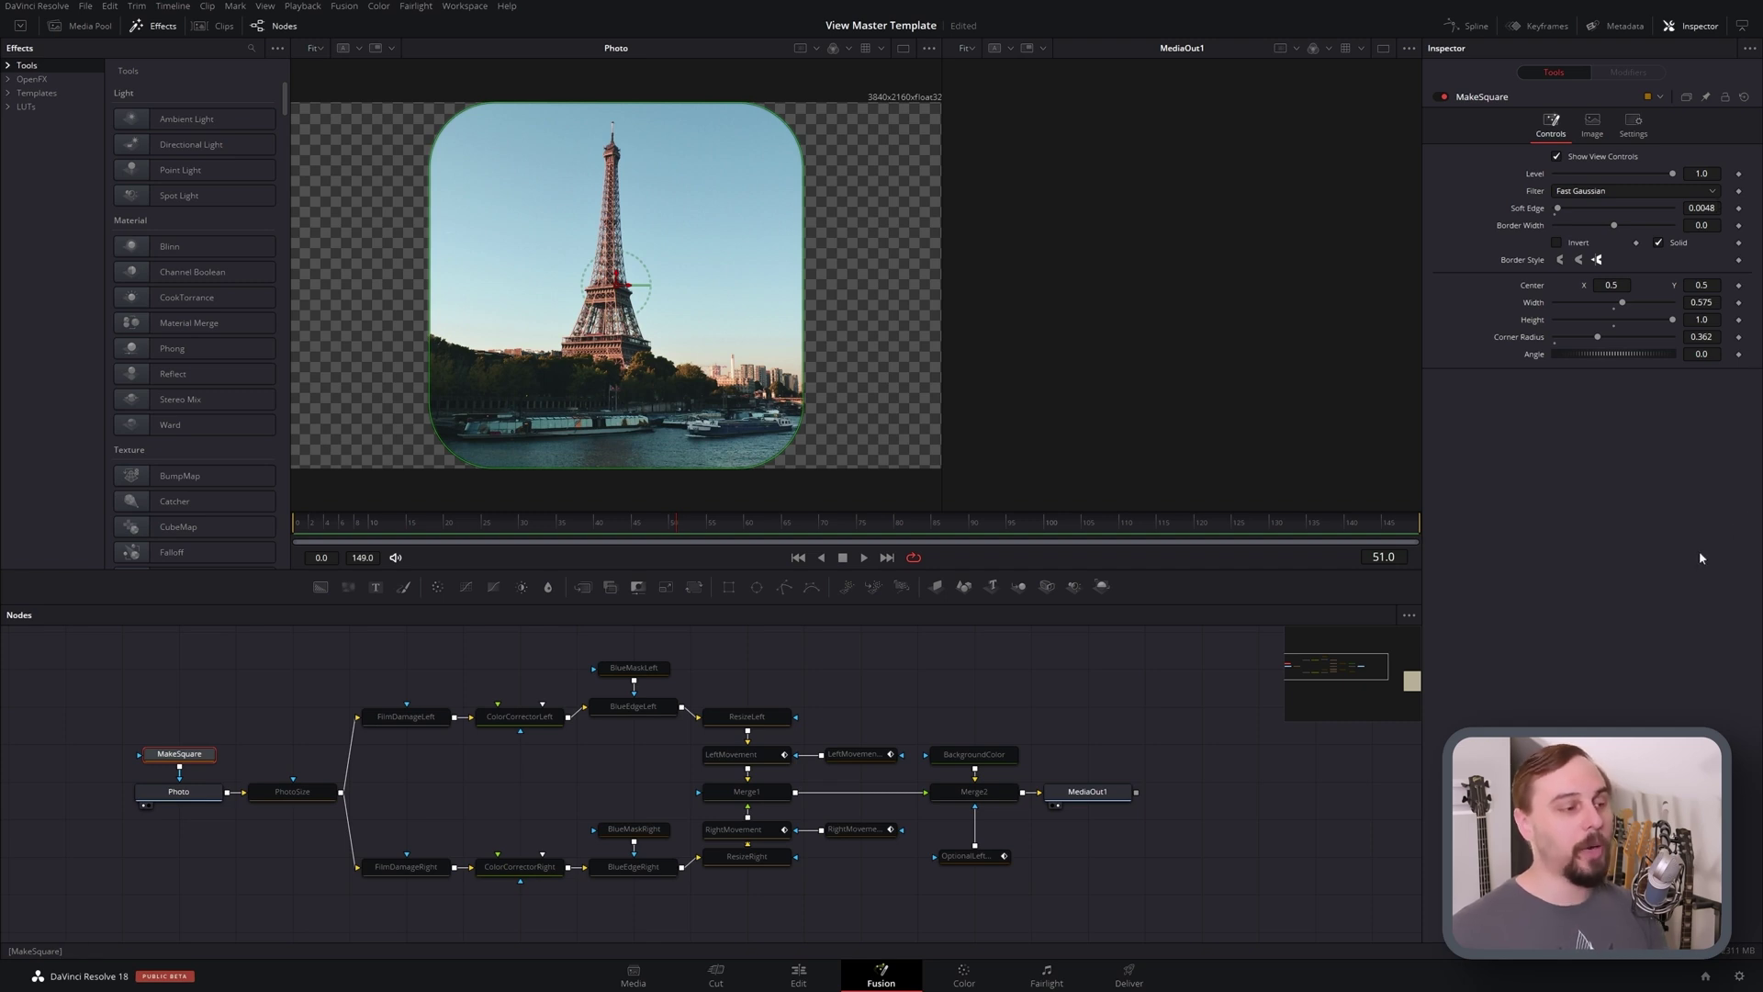
left_click(297, 794)
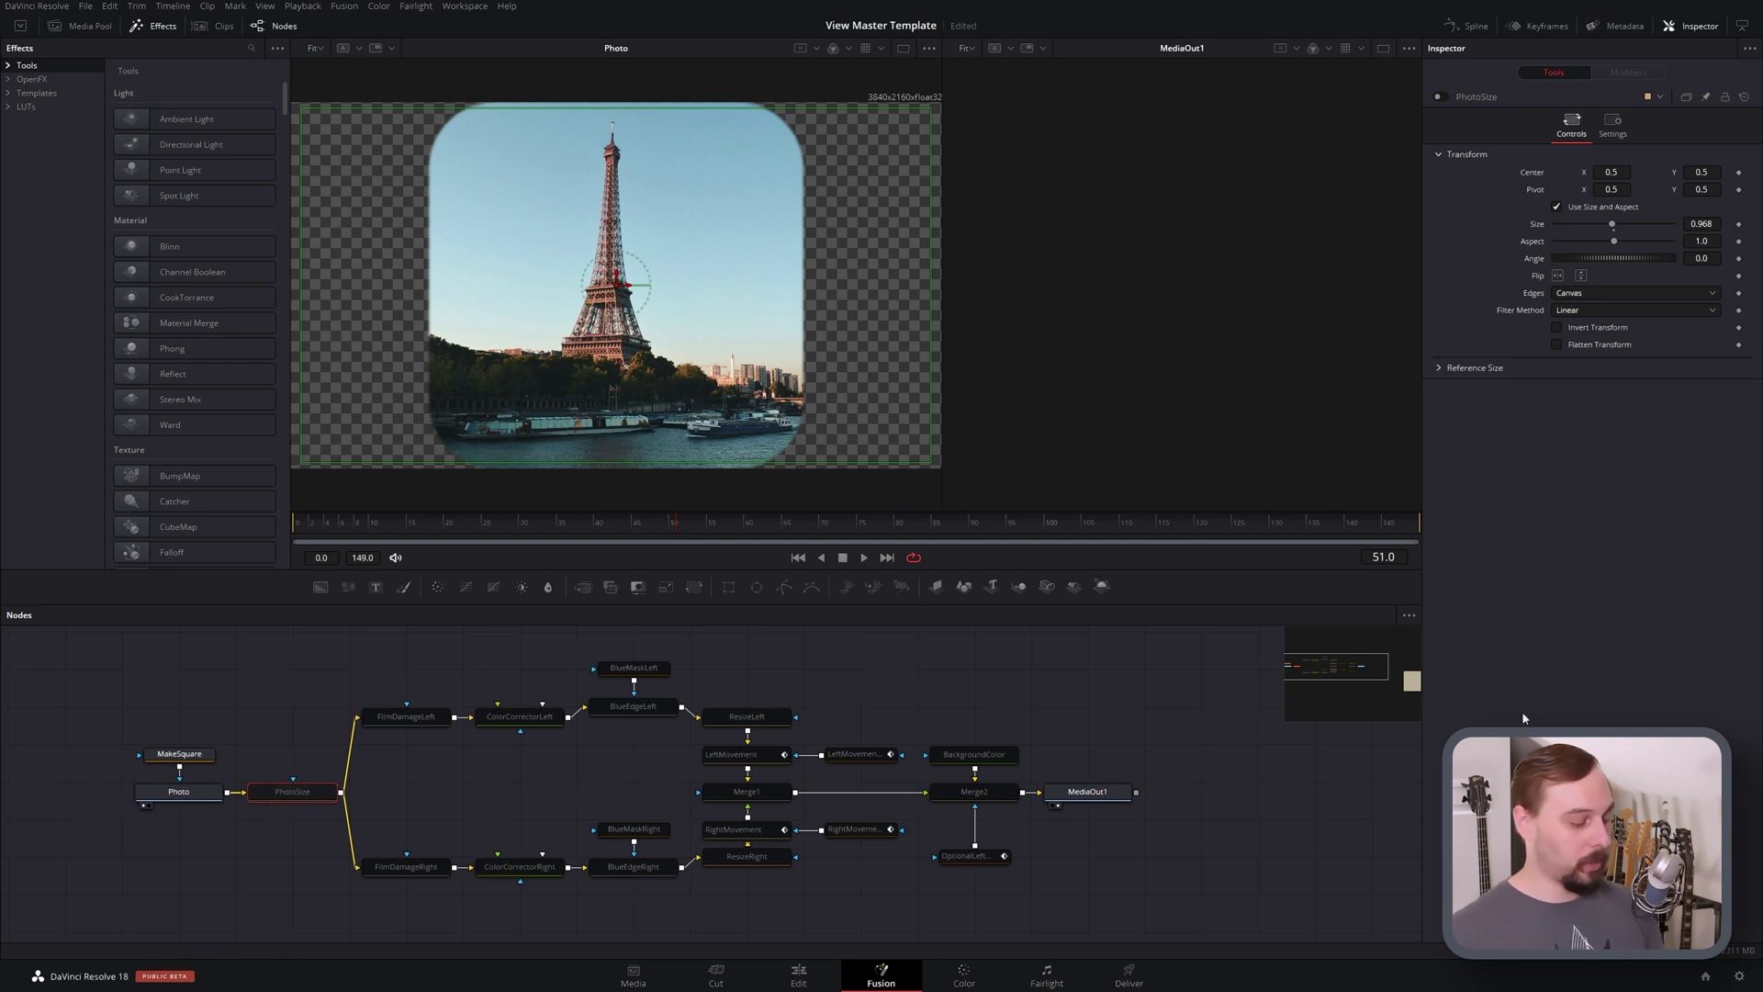
Step: Re-enable PhotoSize and view its rounded photo scaled to 0.968
key("shift+space")
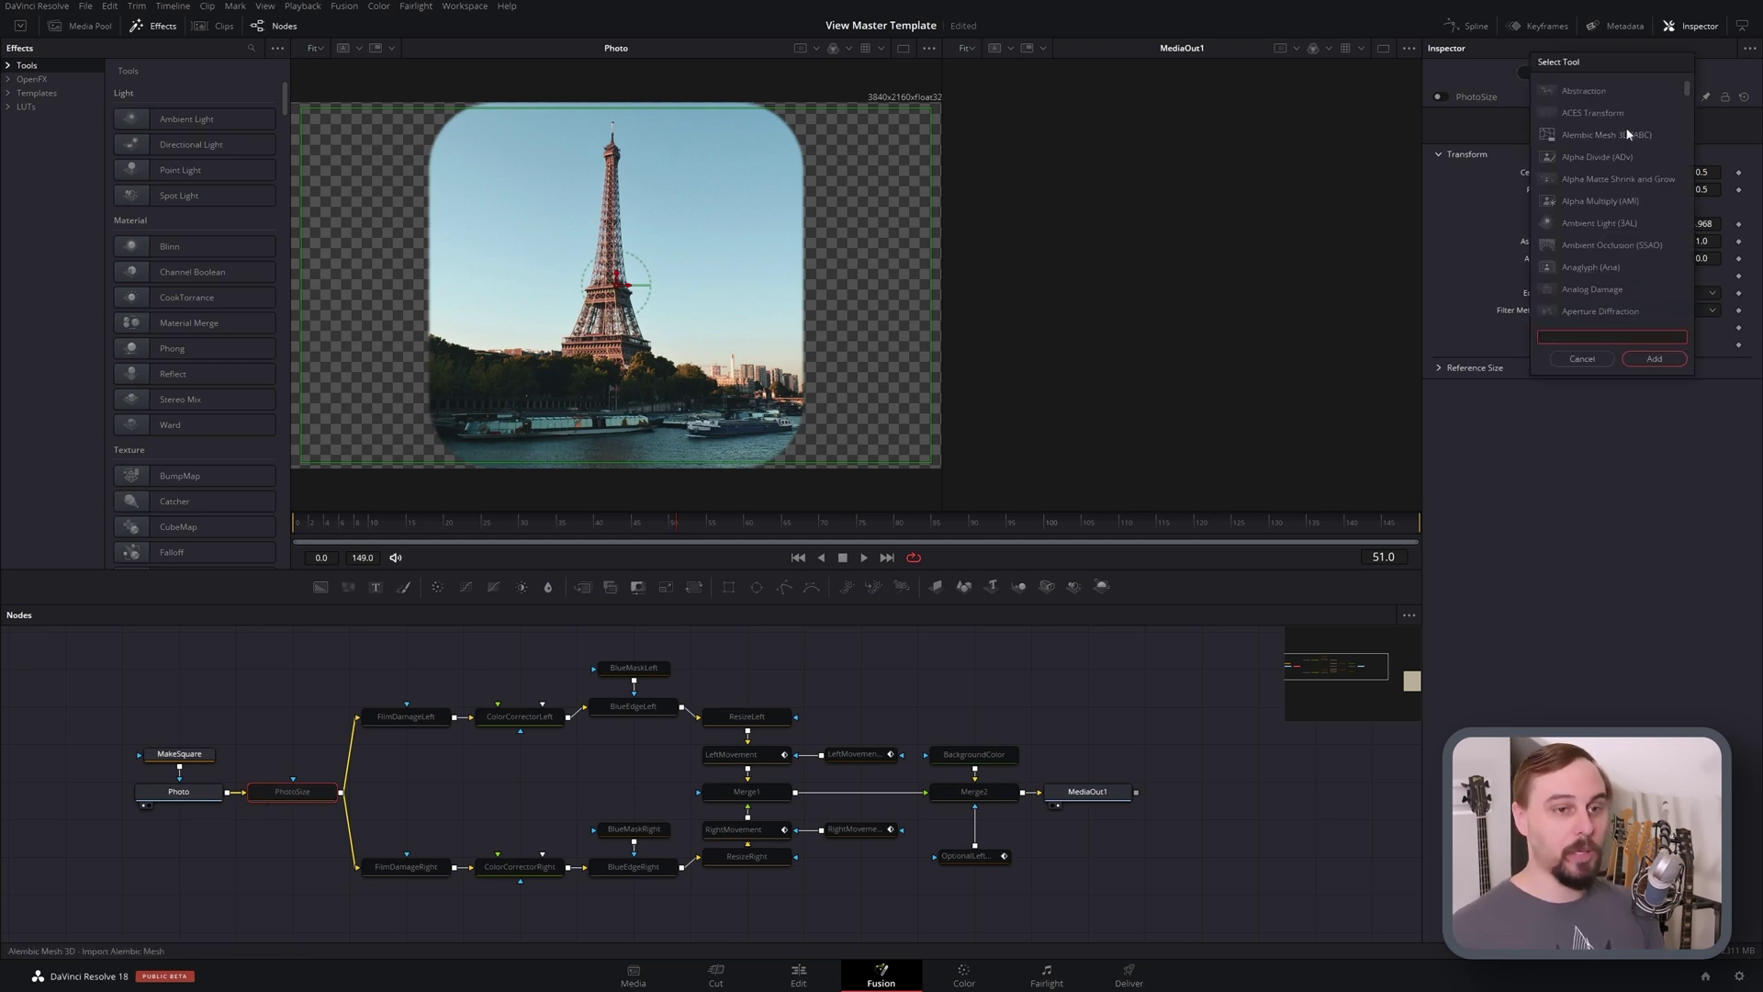
left_click(1582, 359)
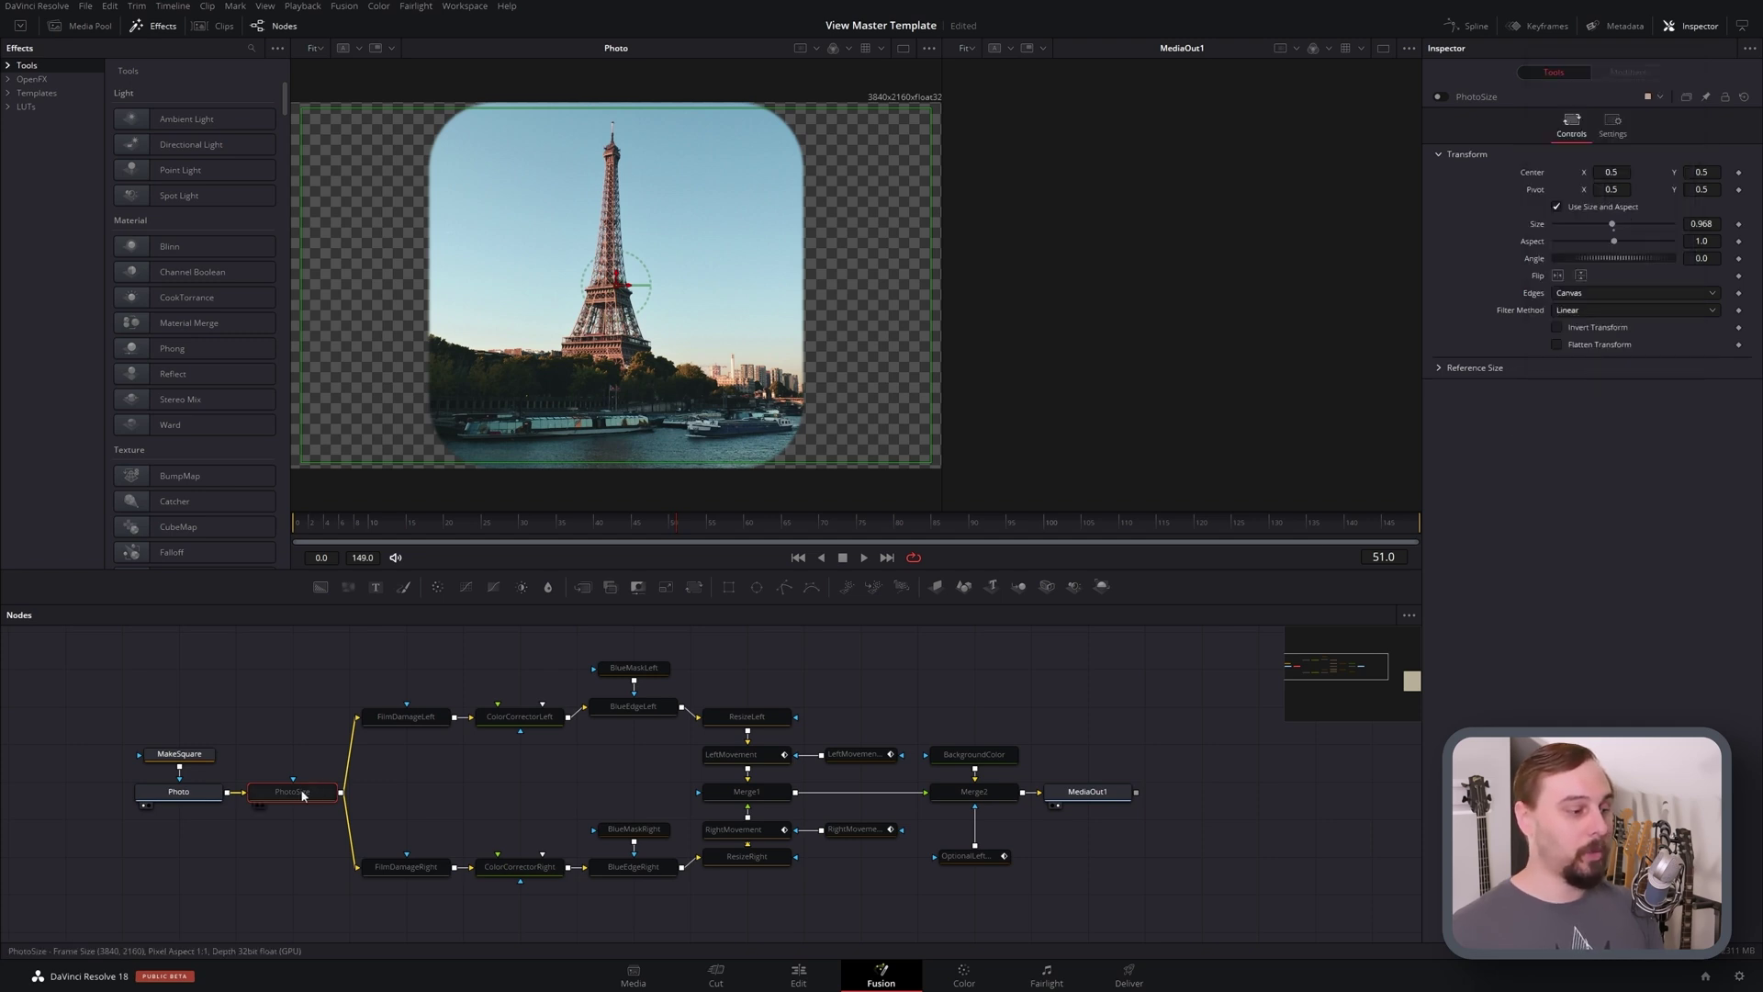
left_click(1445, 98)
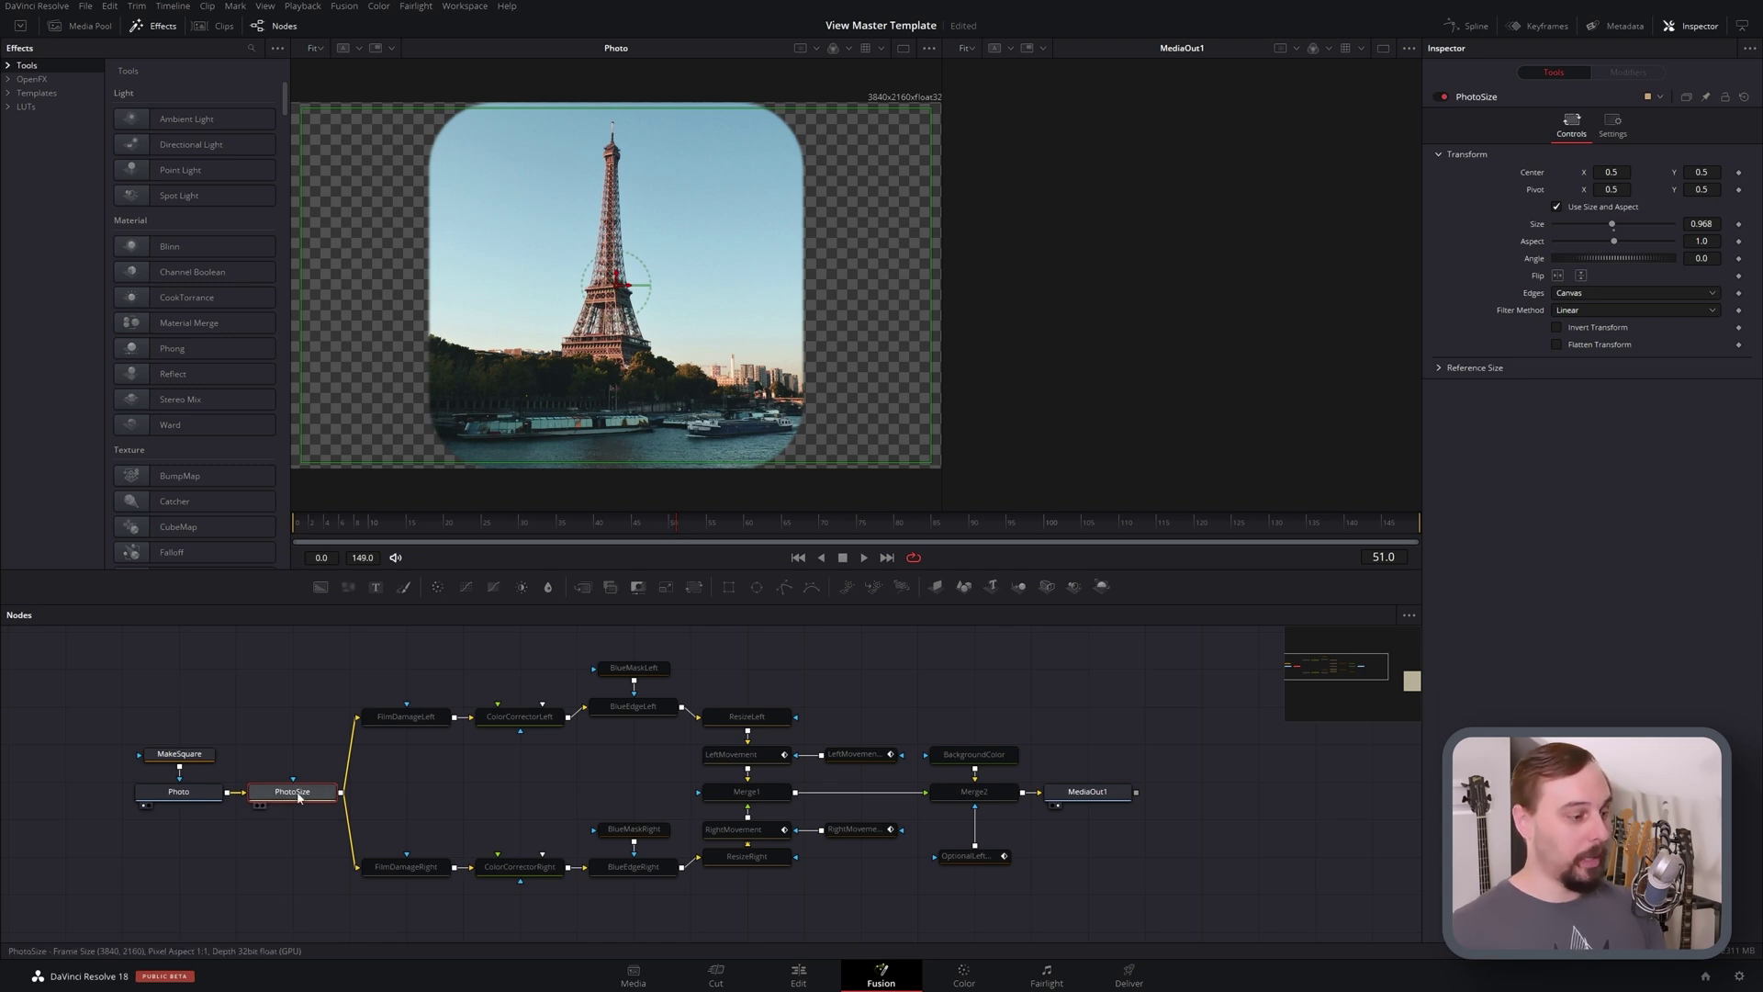
left_click_drag(298, 798, 298, 787)
key("1")
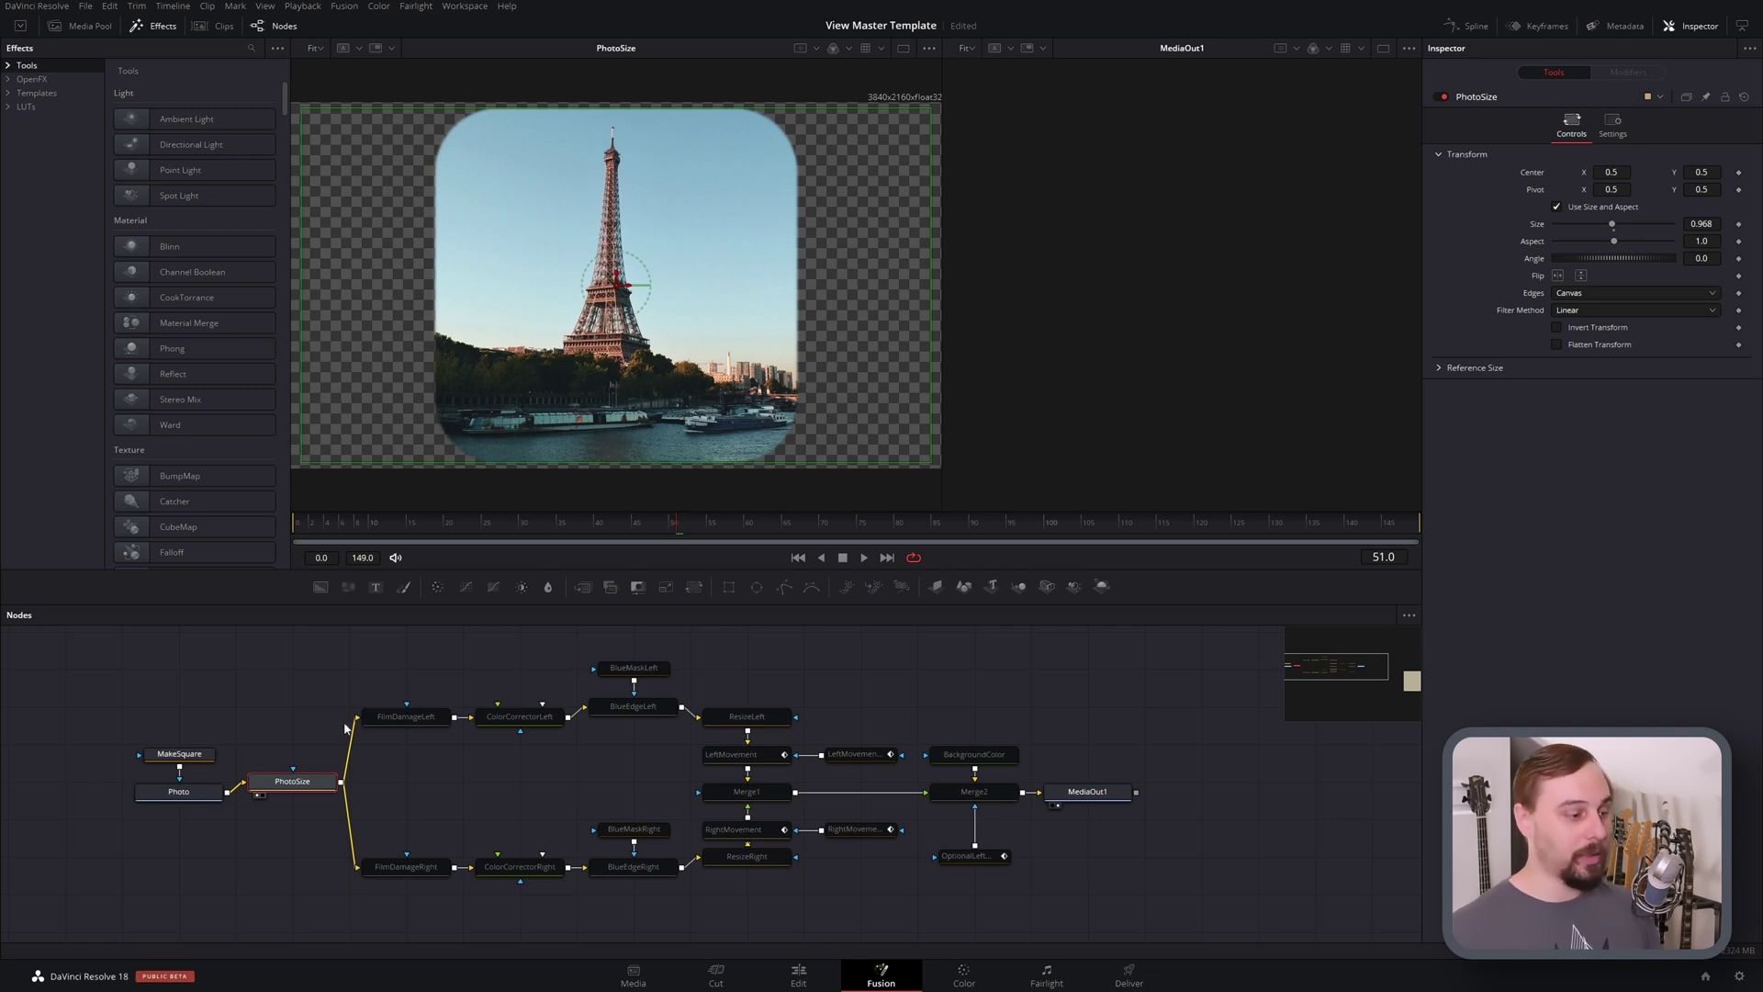
Step: Re-enable and view FilmDamageLeft, then adjust its Add Dirt density
left_click(404, 716)
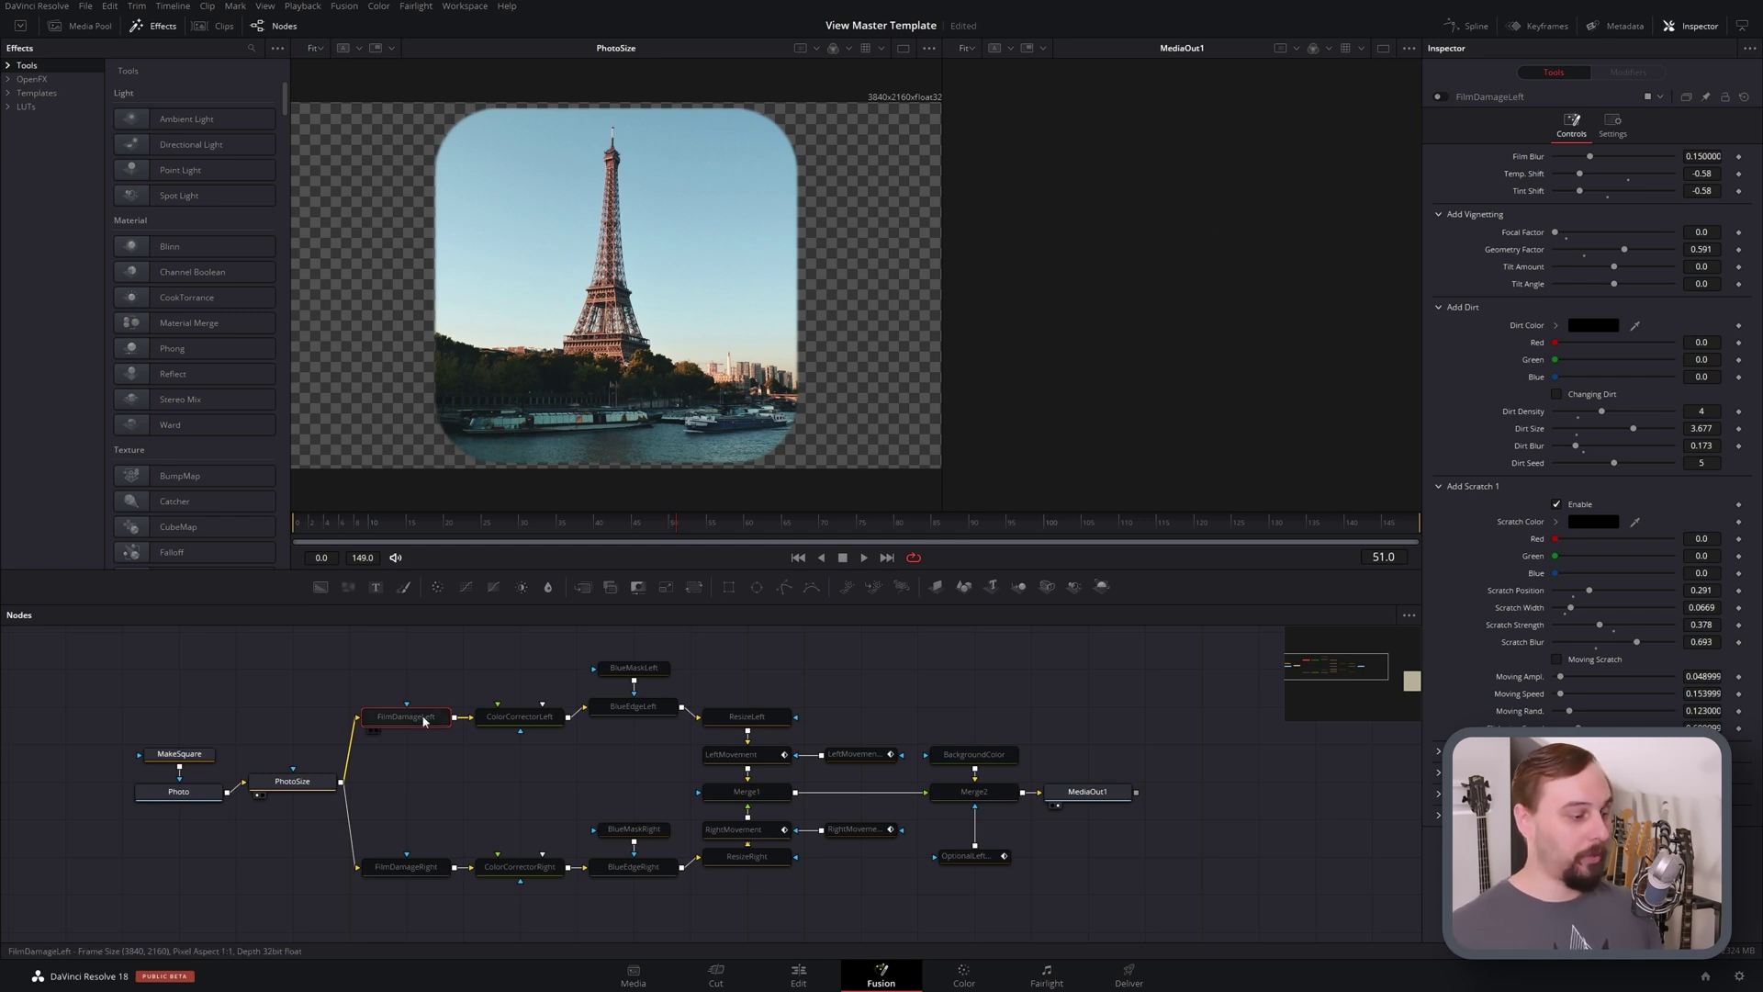
key("1")
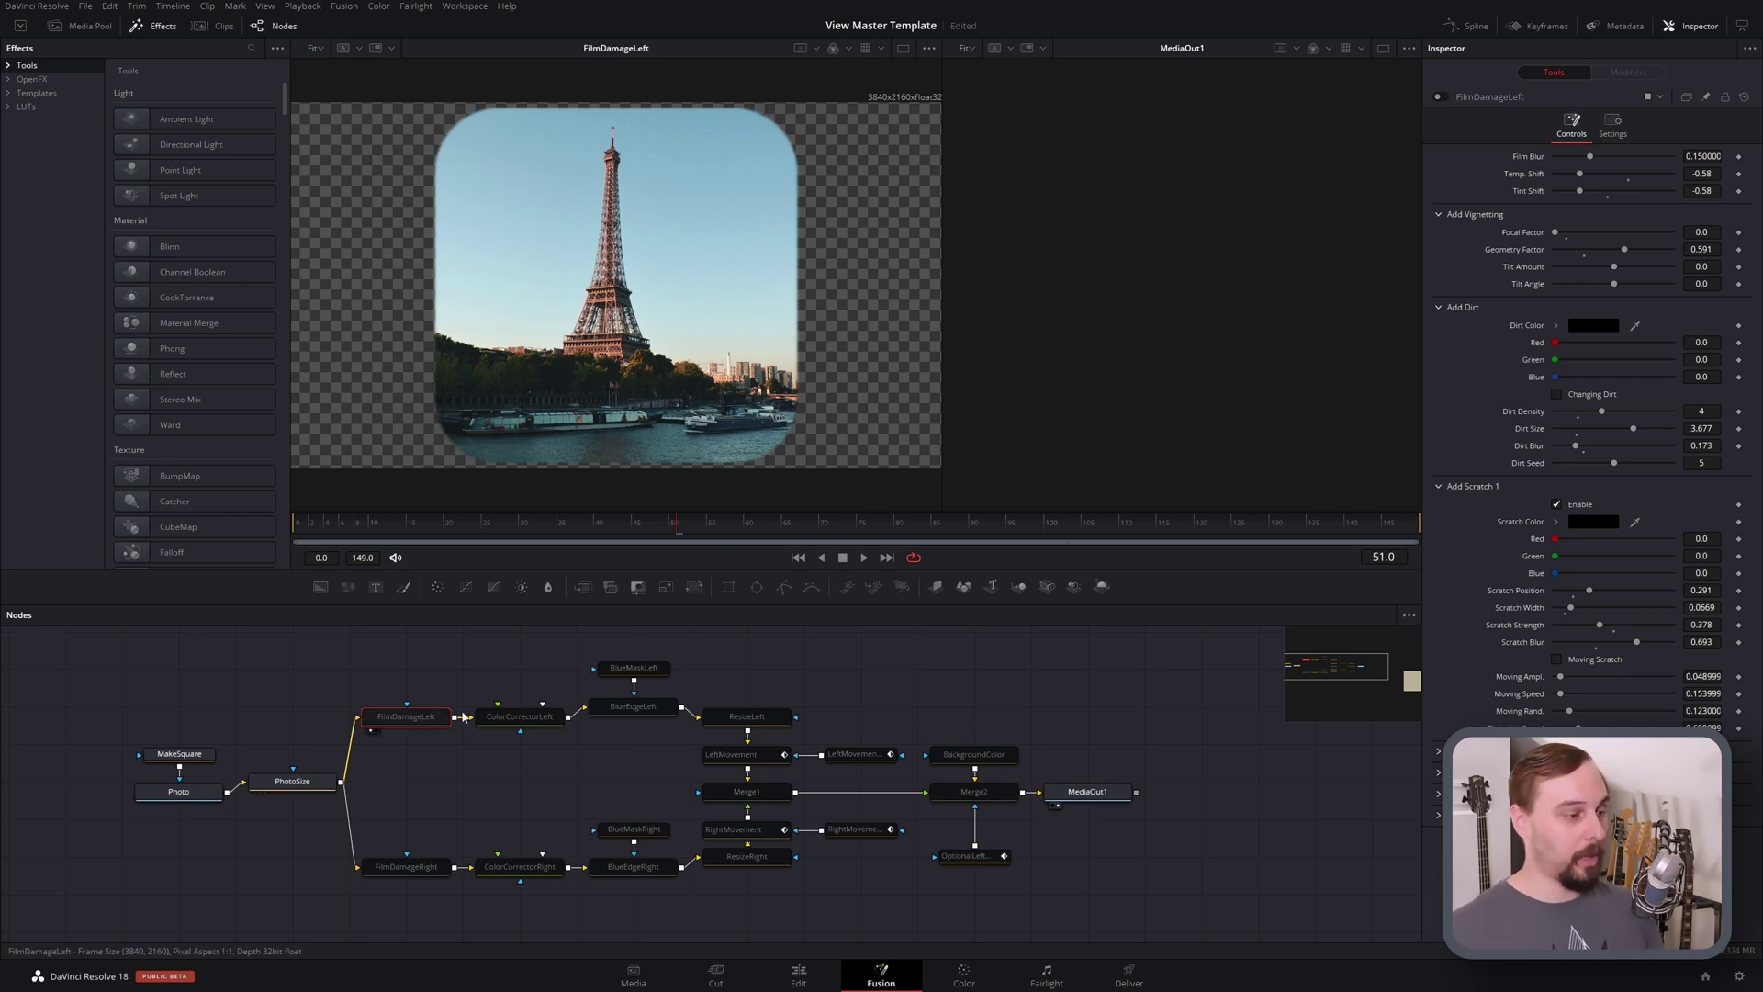
left_click(1440, 97)
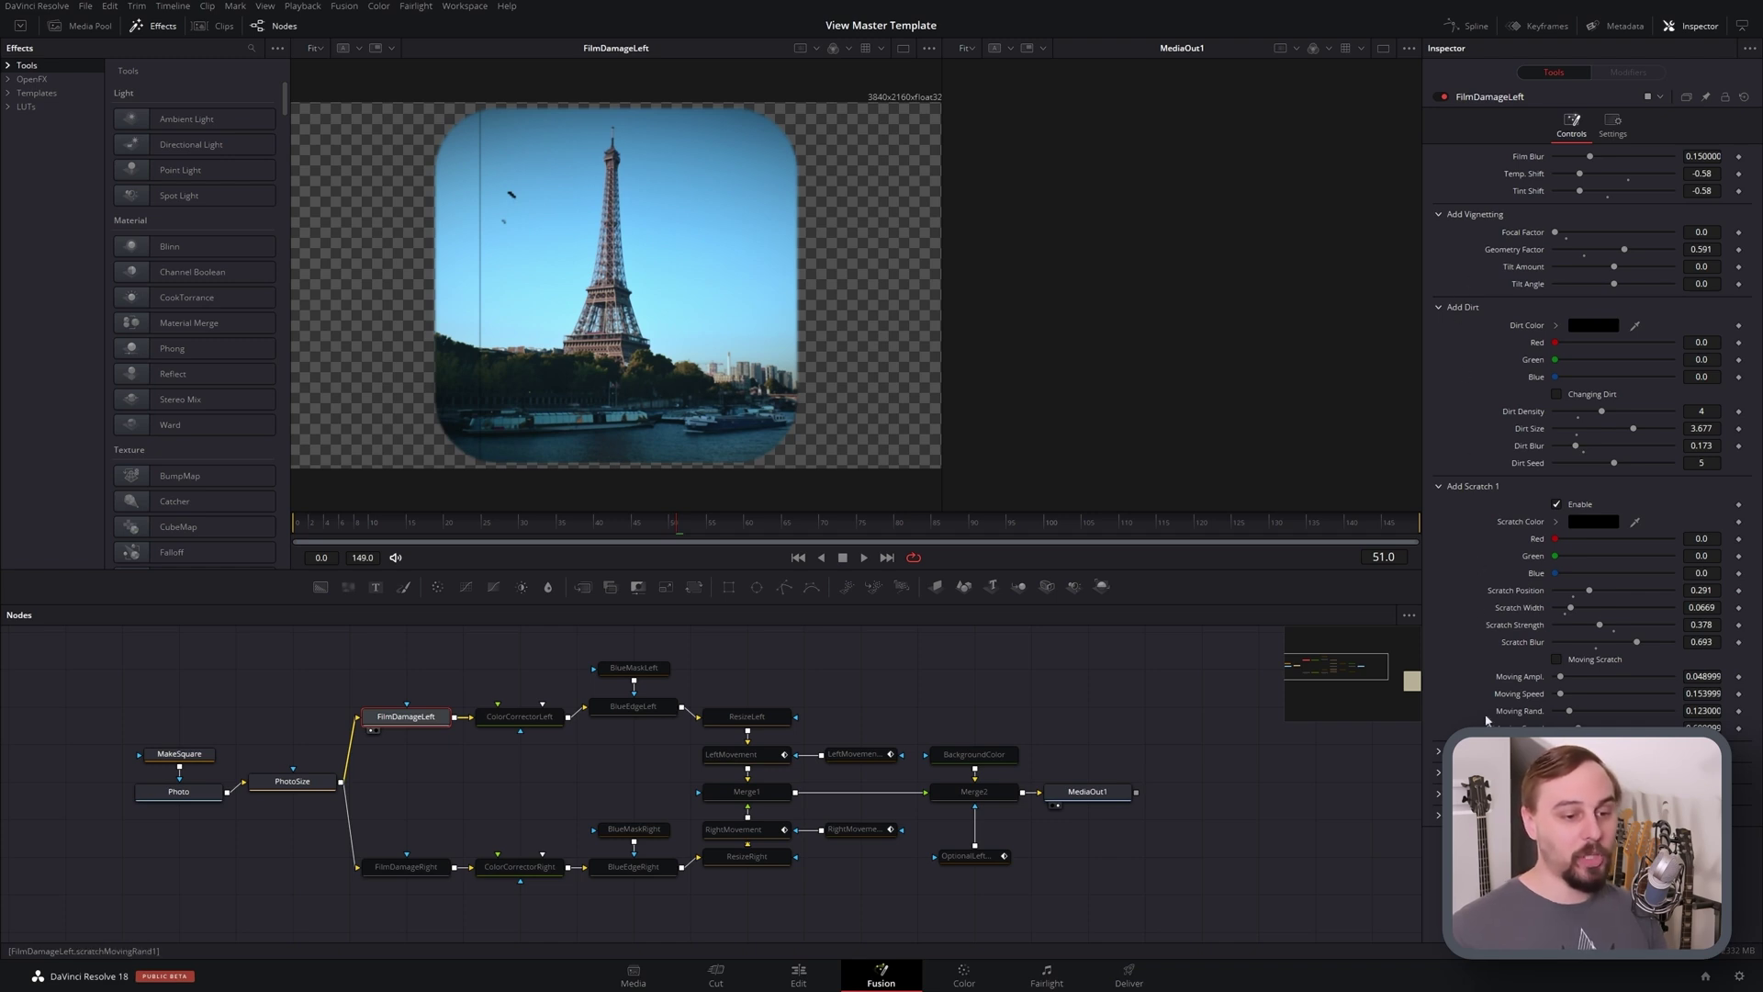
left_click(1437, 753)
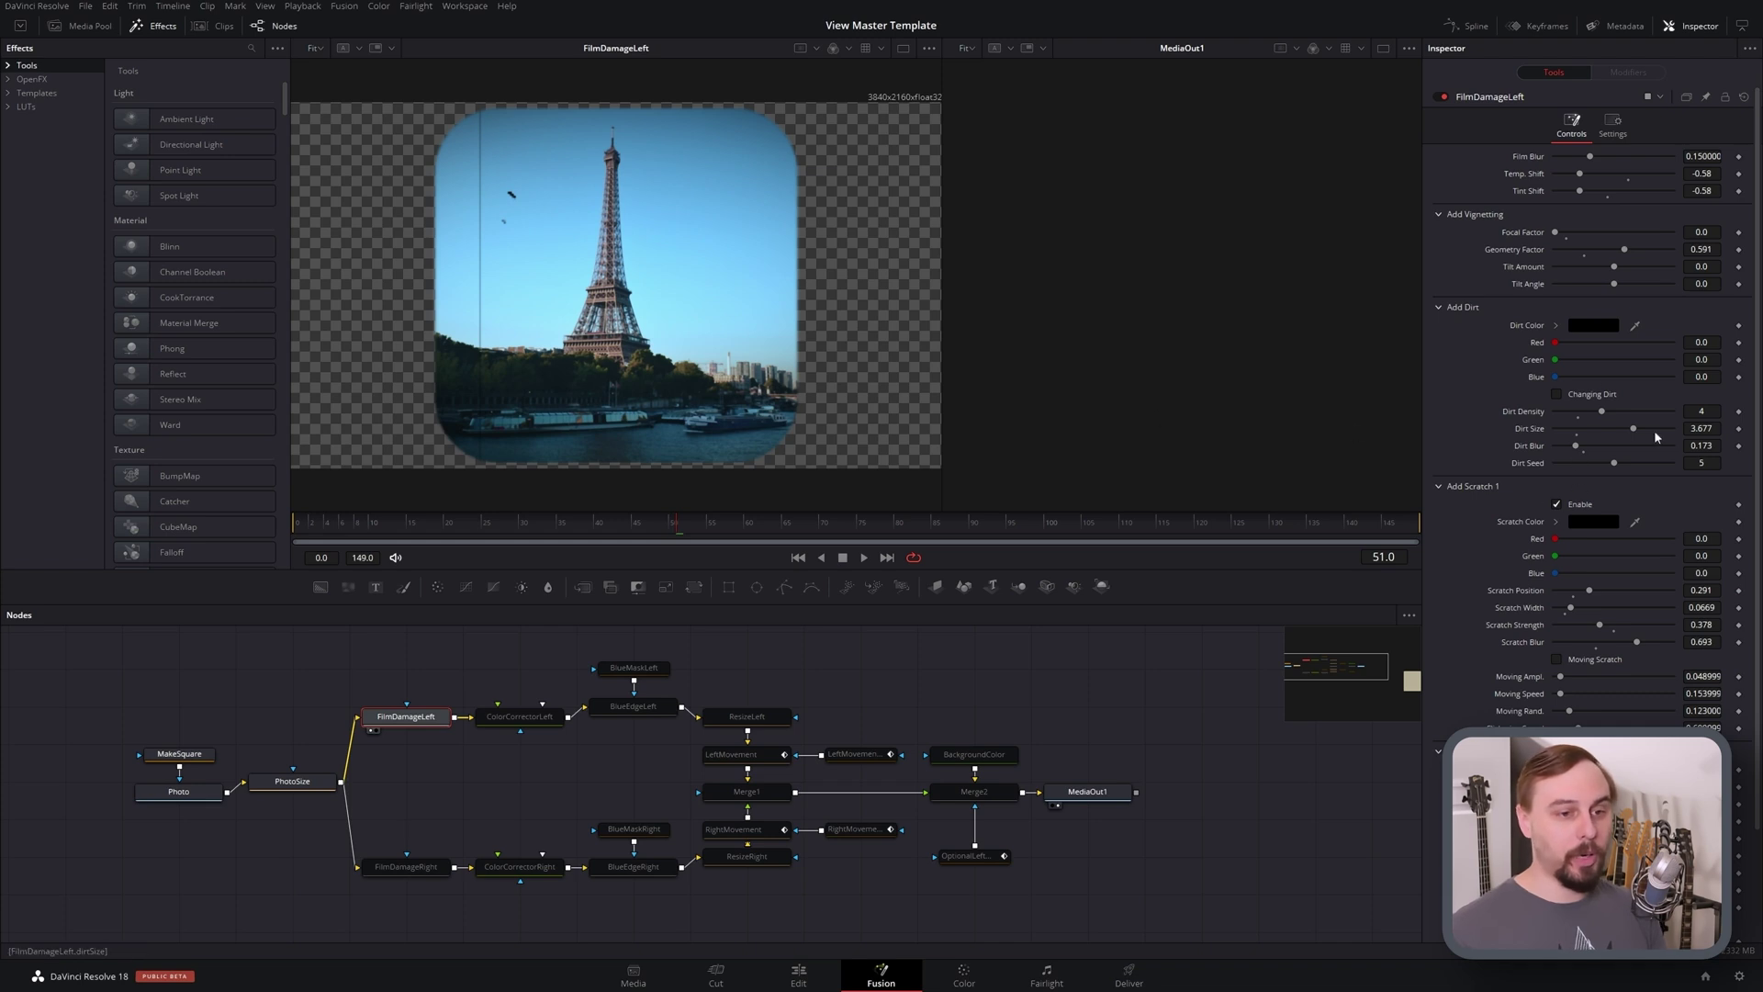
mouse_move(1605, 416)
left_mouse_down()
mouse_move(1644, 416)
mouse_move(1602, 415)
left_mouse_up()
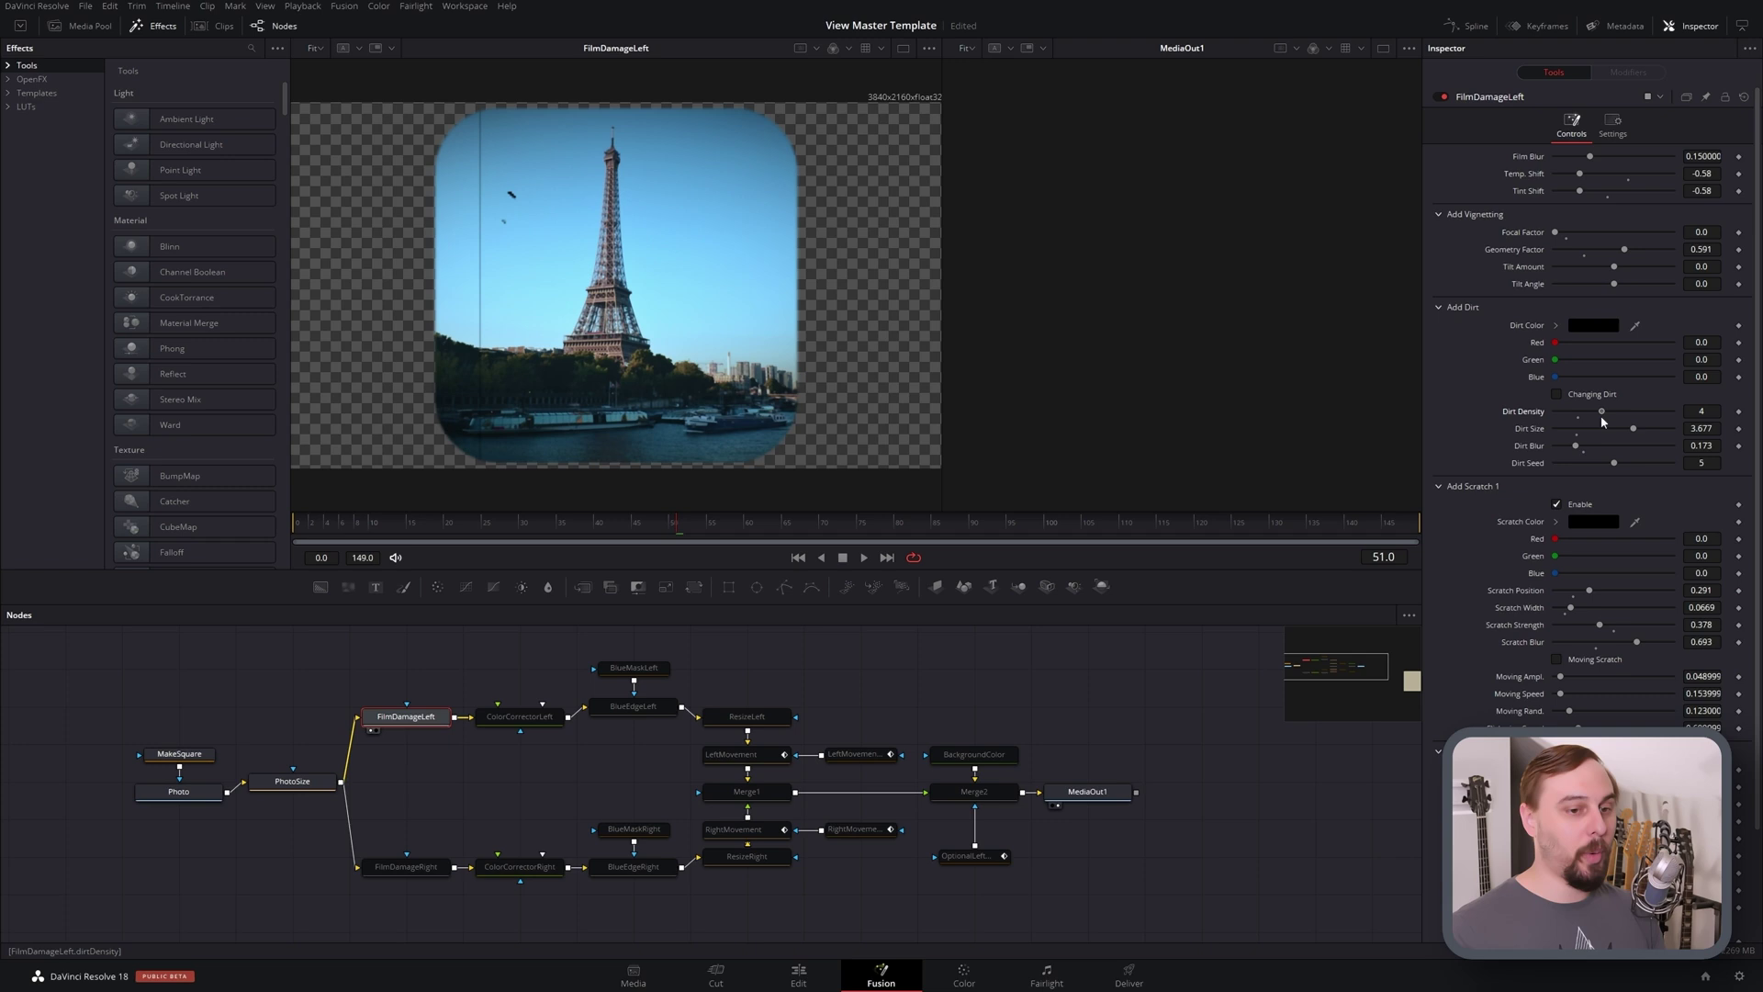
Step: Toggle Scratch Enable off and on, then re-enable and view FilmDamageRight
left_click(1556, 505)
left_click(1557, 505)
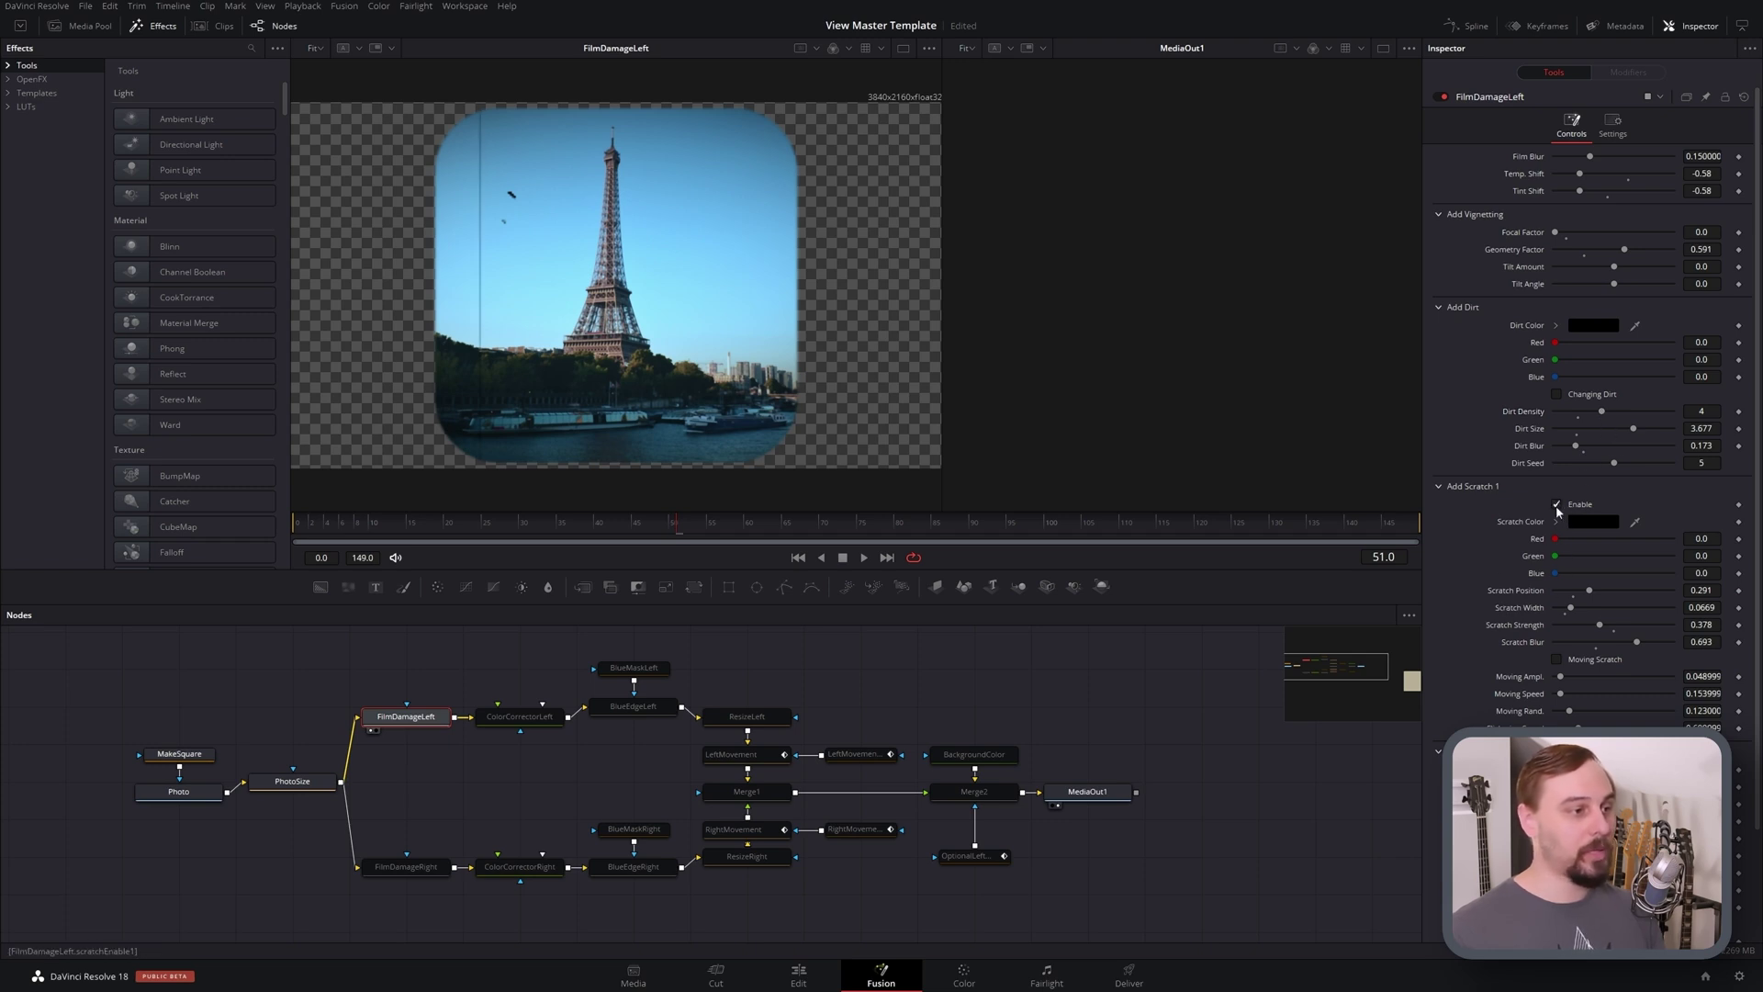
left_click(407, 871)
left_click(1440, 97)
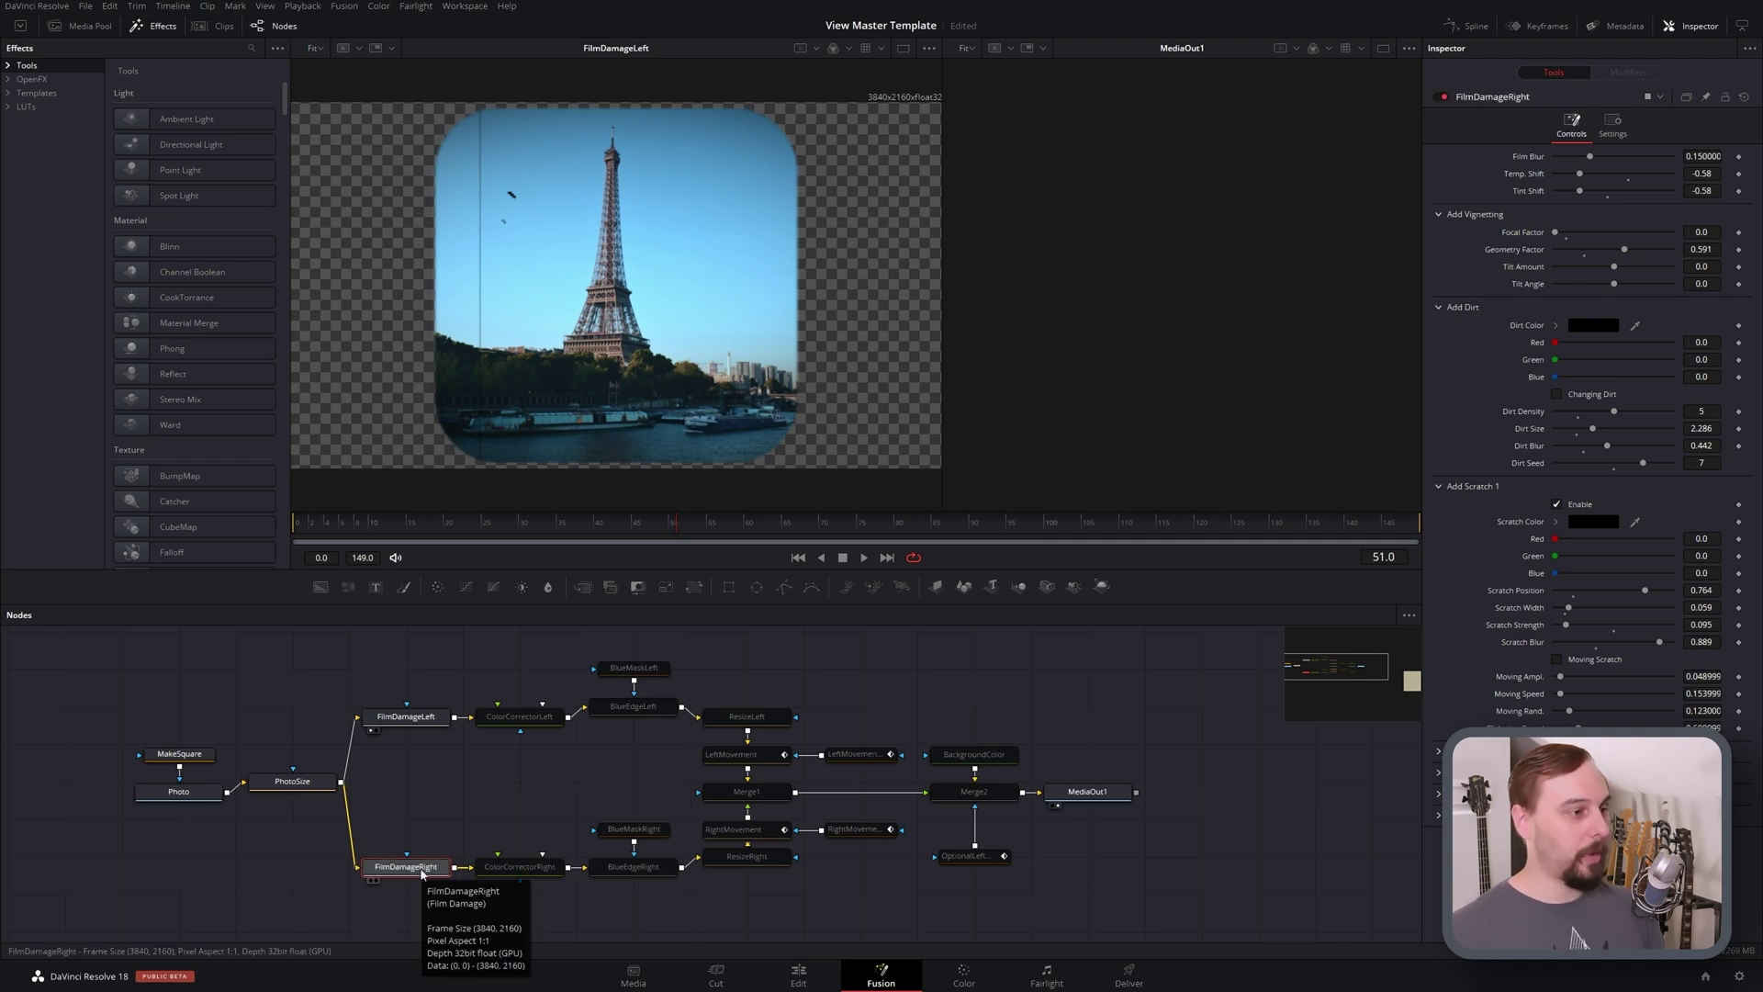
key("1")
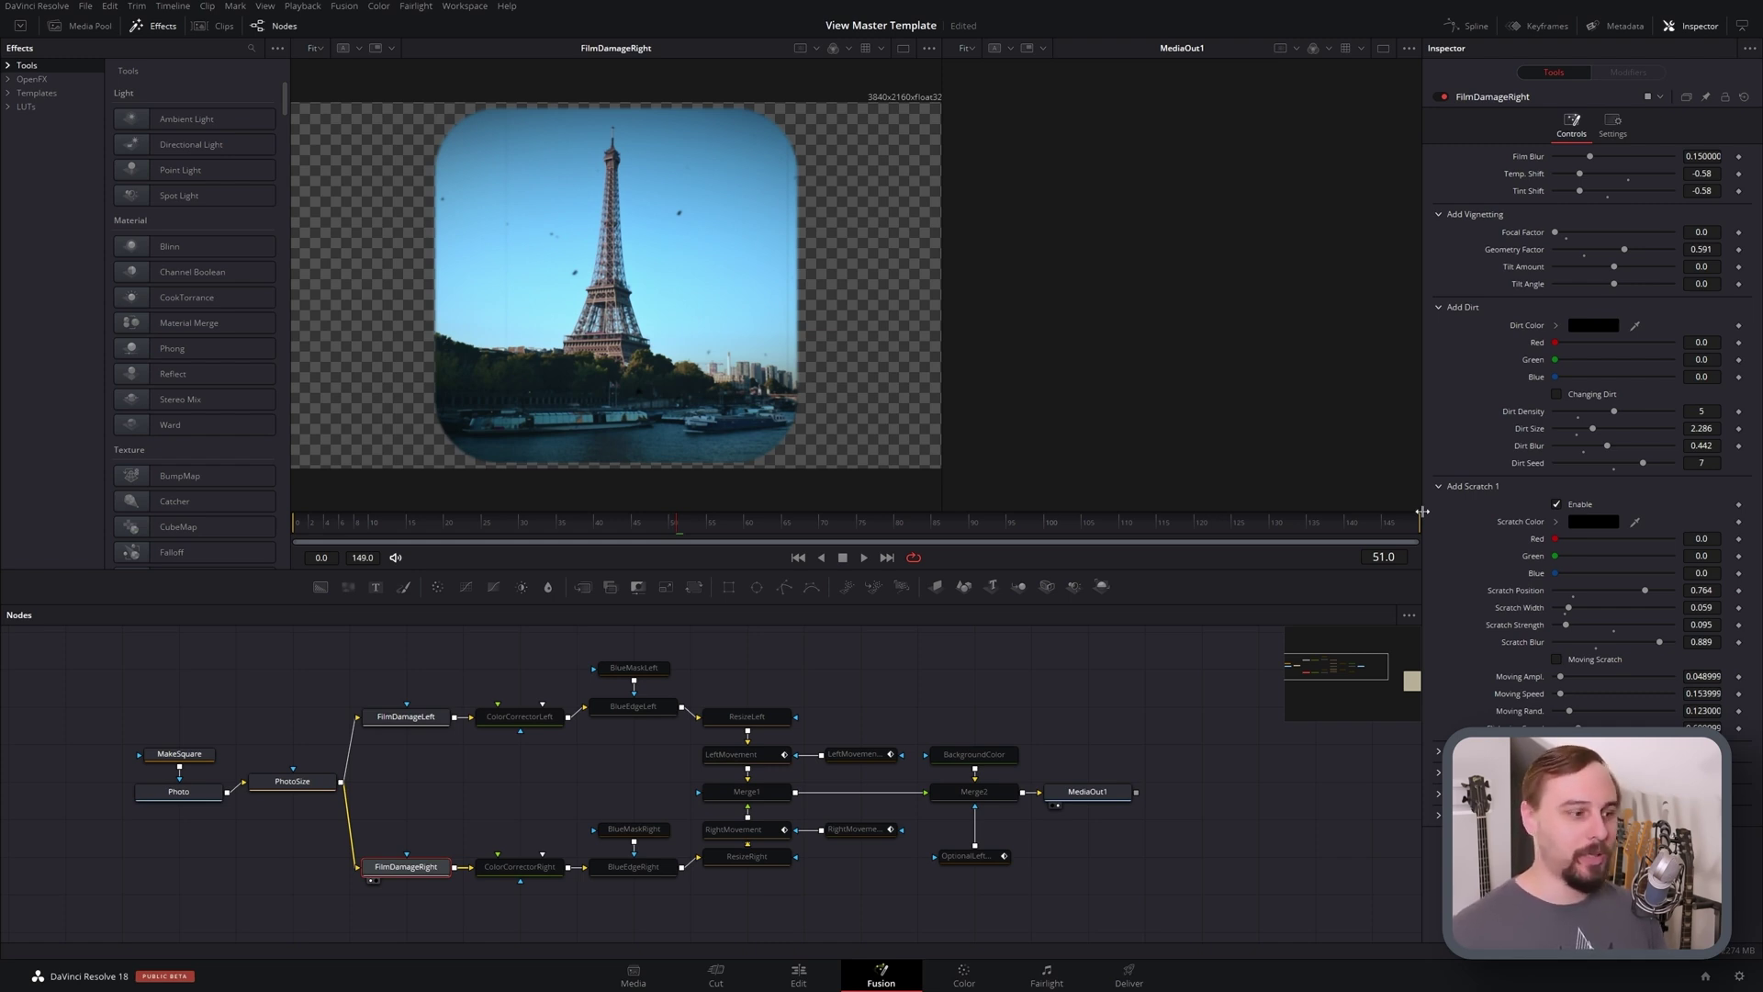
Step: Re-enable and view ColorCorrectorLeft's blue-tinted 0.55-saturation grade, then save the project
left_click(517, 717)
key("1")
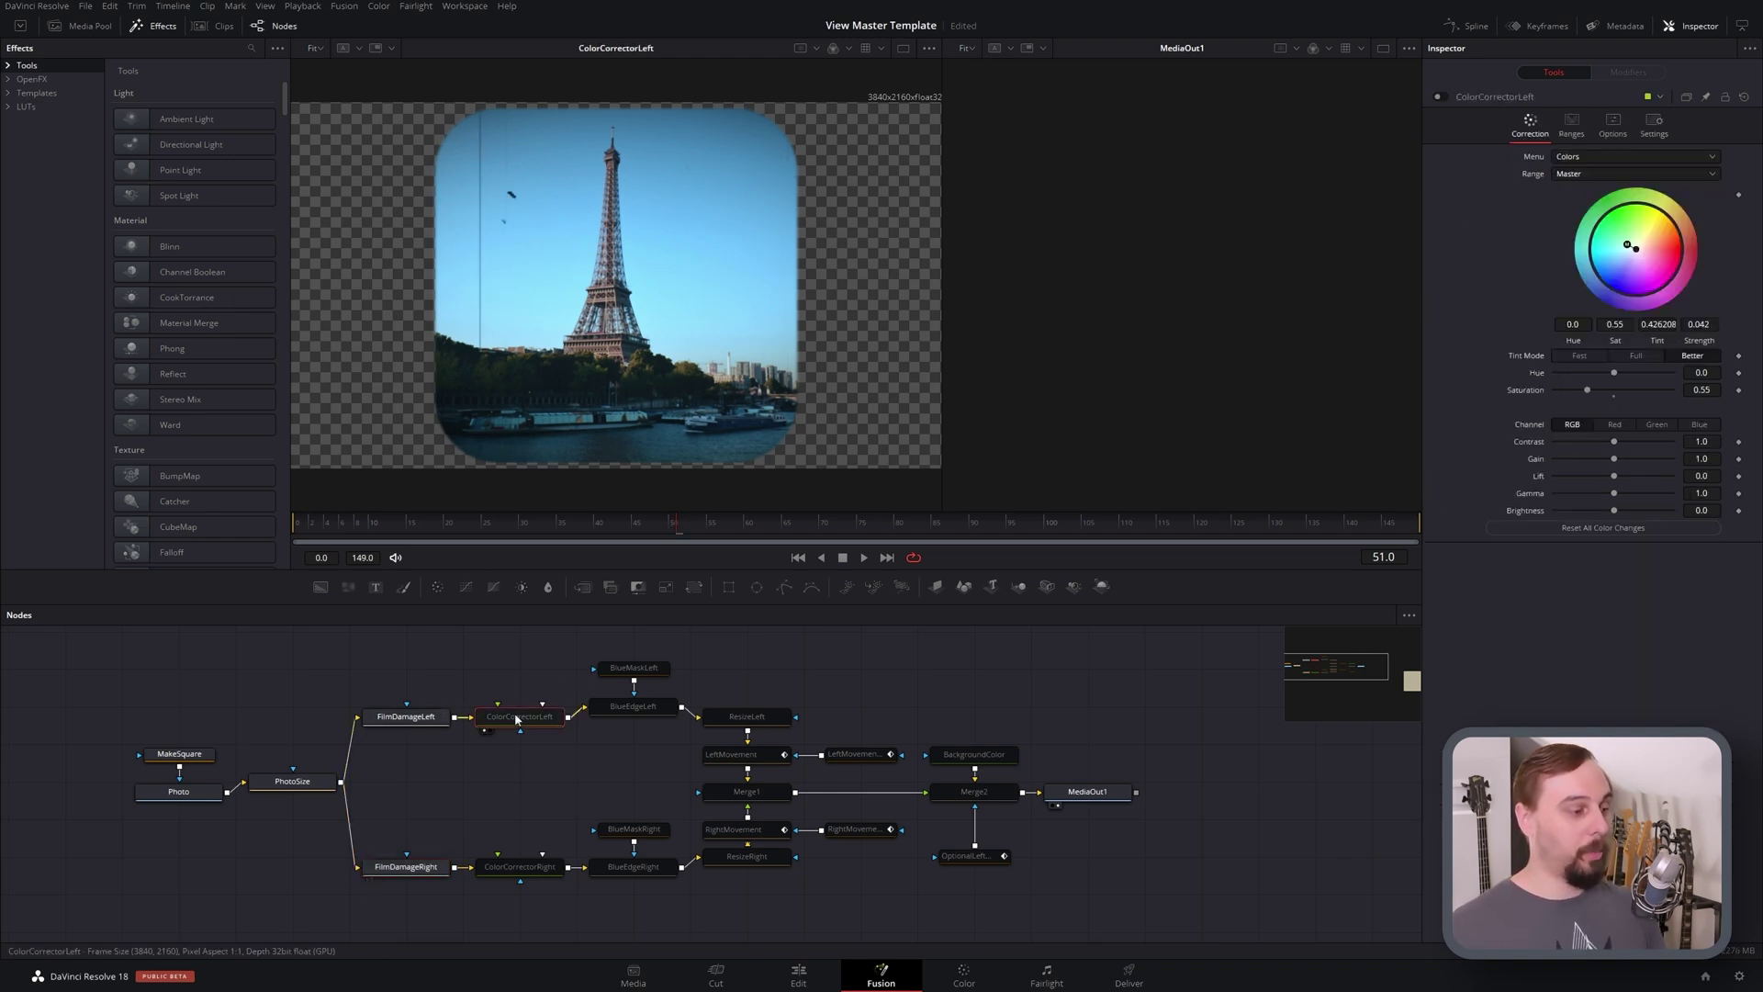
left_click(1439, 97)
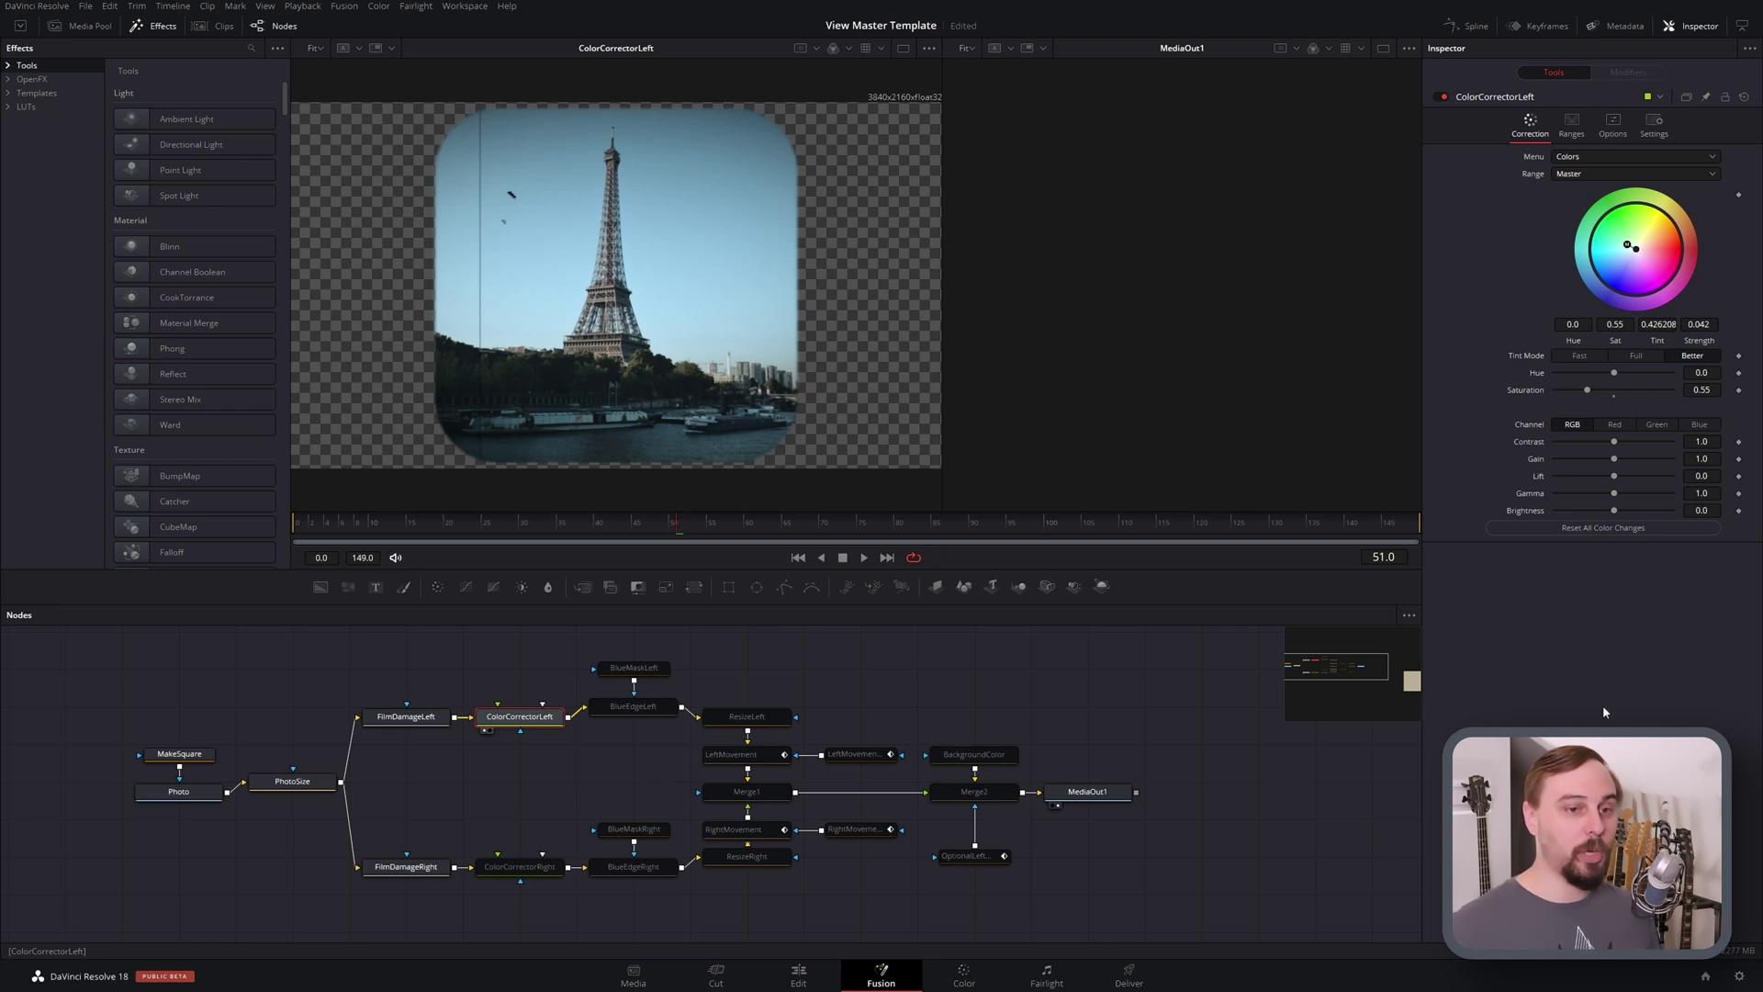
key("ctrl+s")
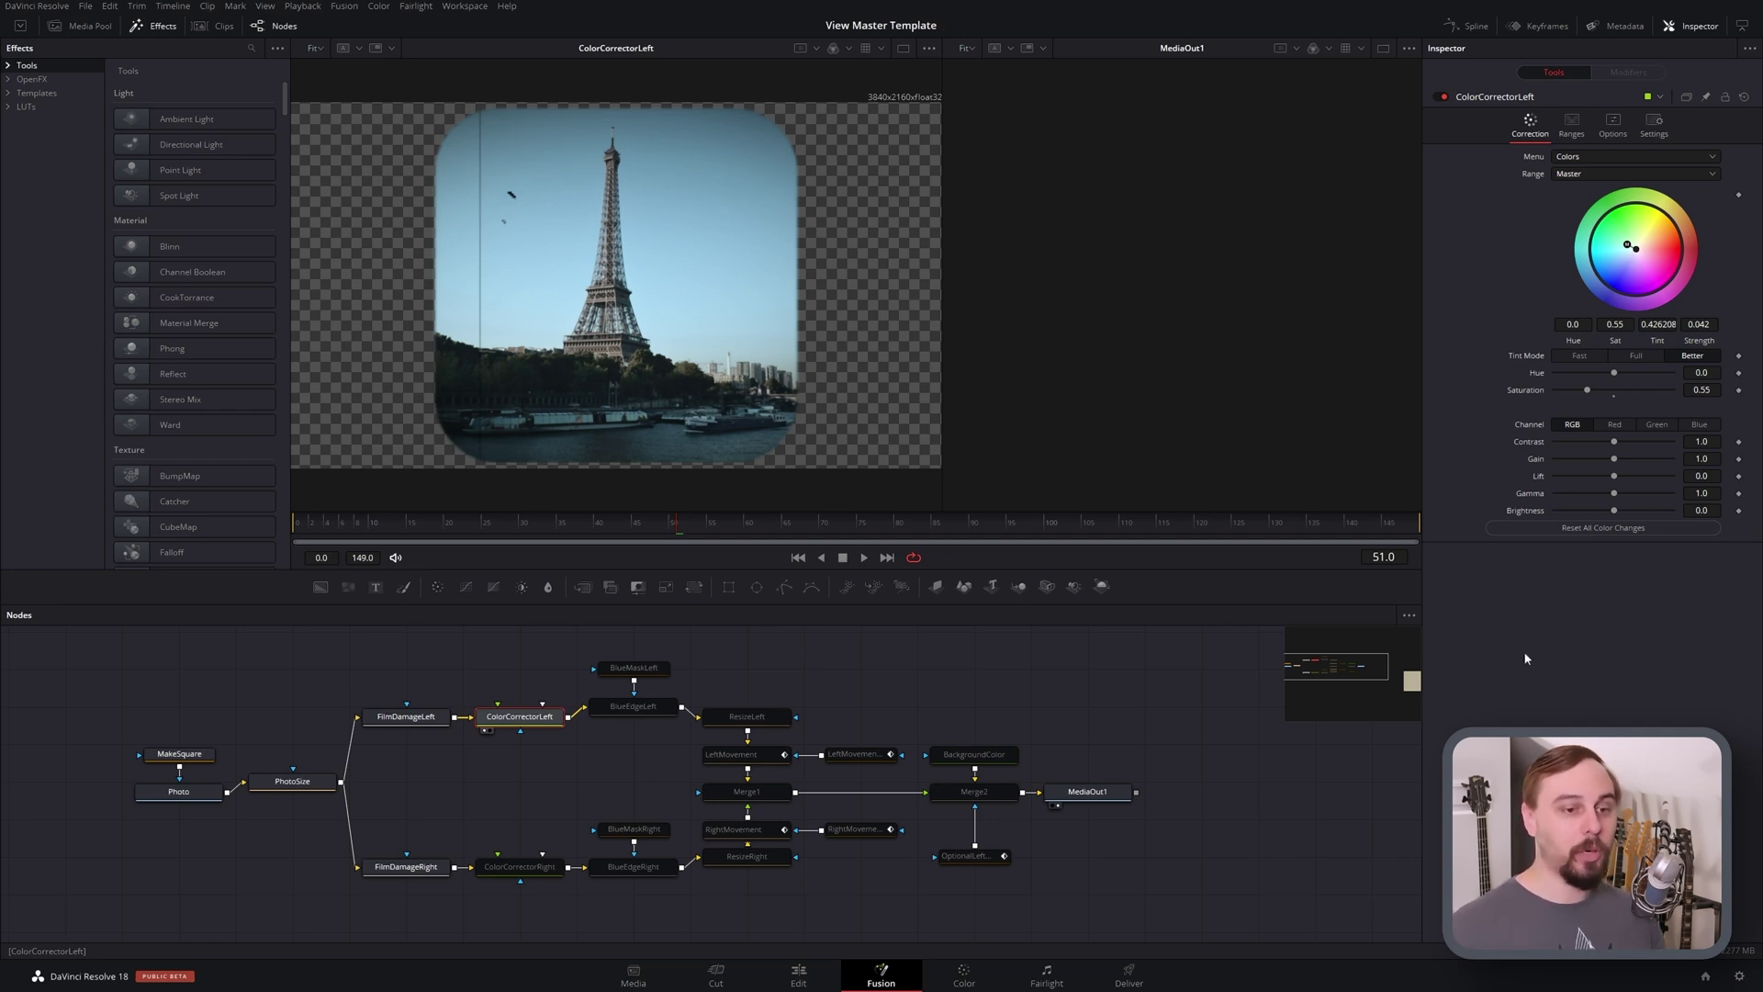
Step: Toggle ColorCorrectorLeft off and on twice to compare the grade
left_click(1443, 96)
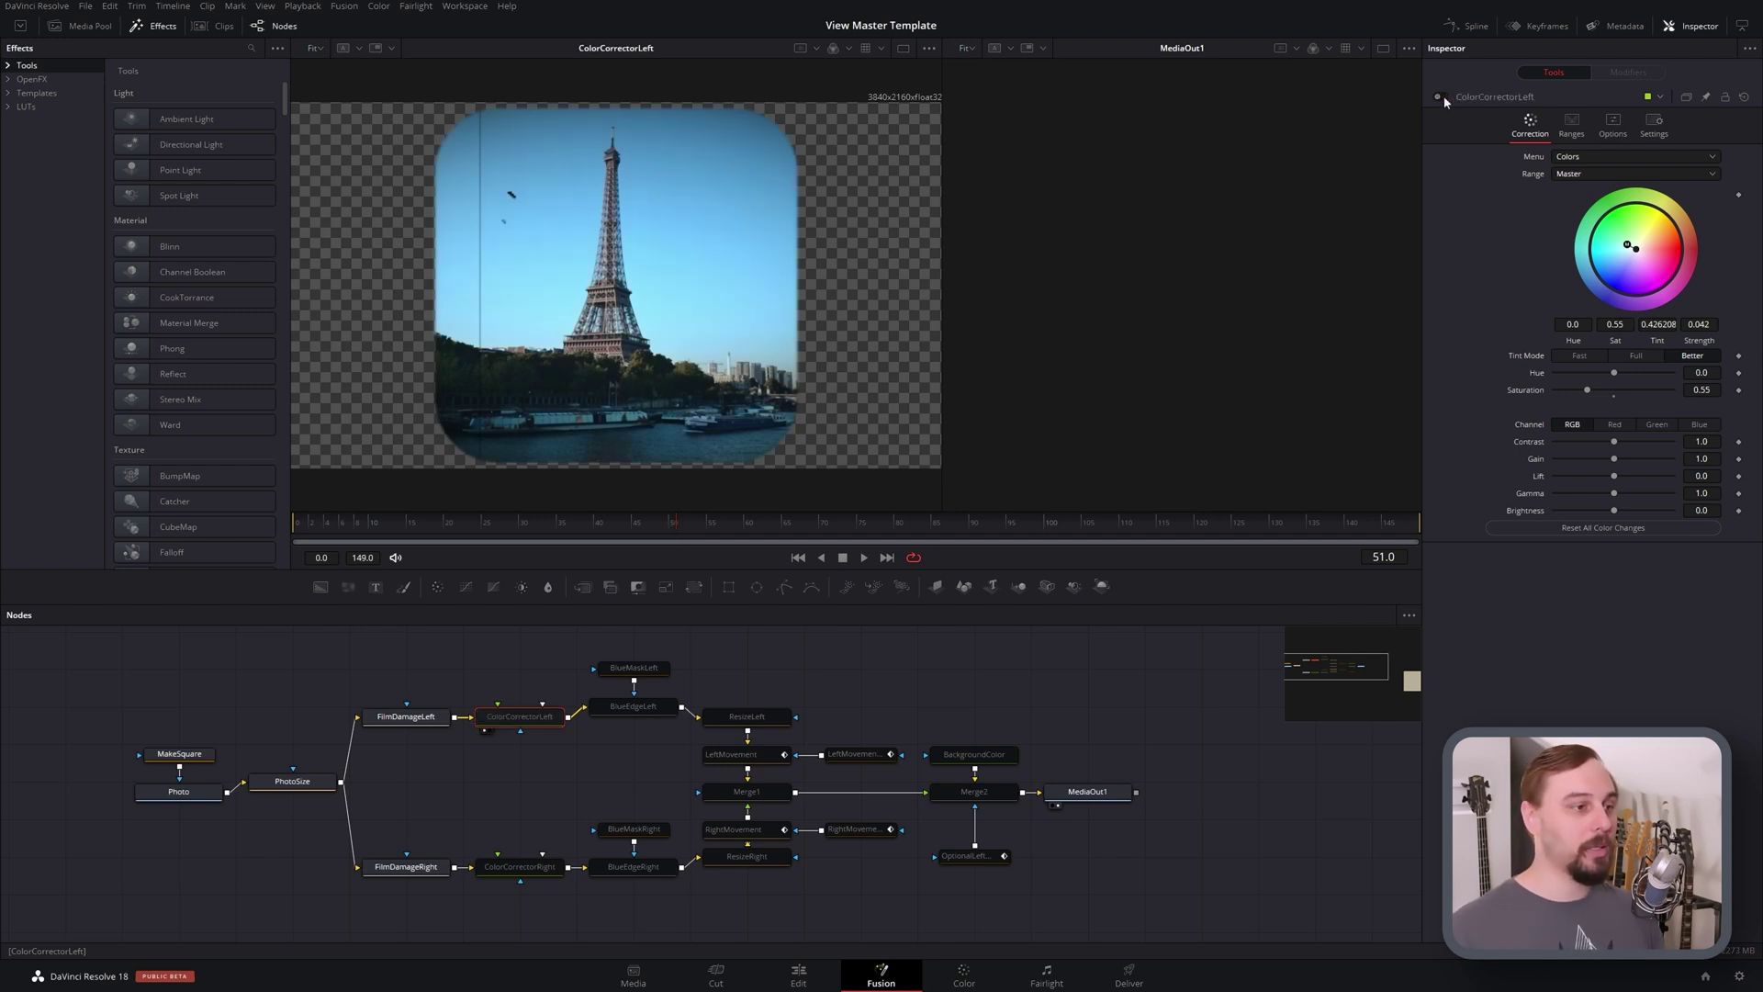
left_click(1444, 97)
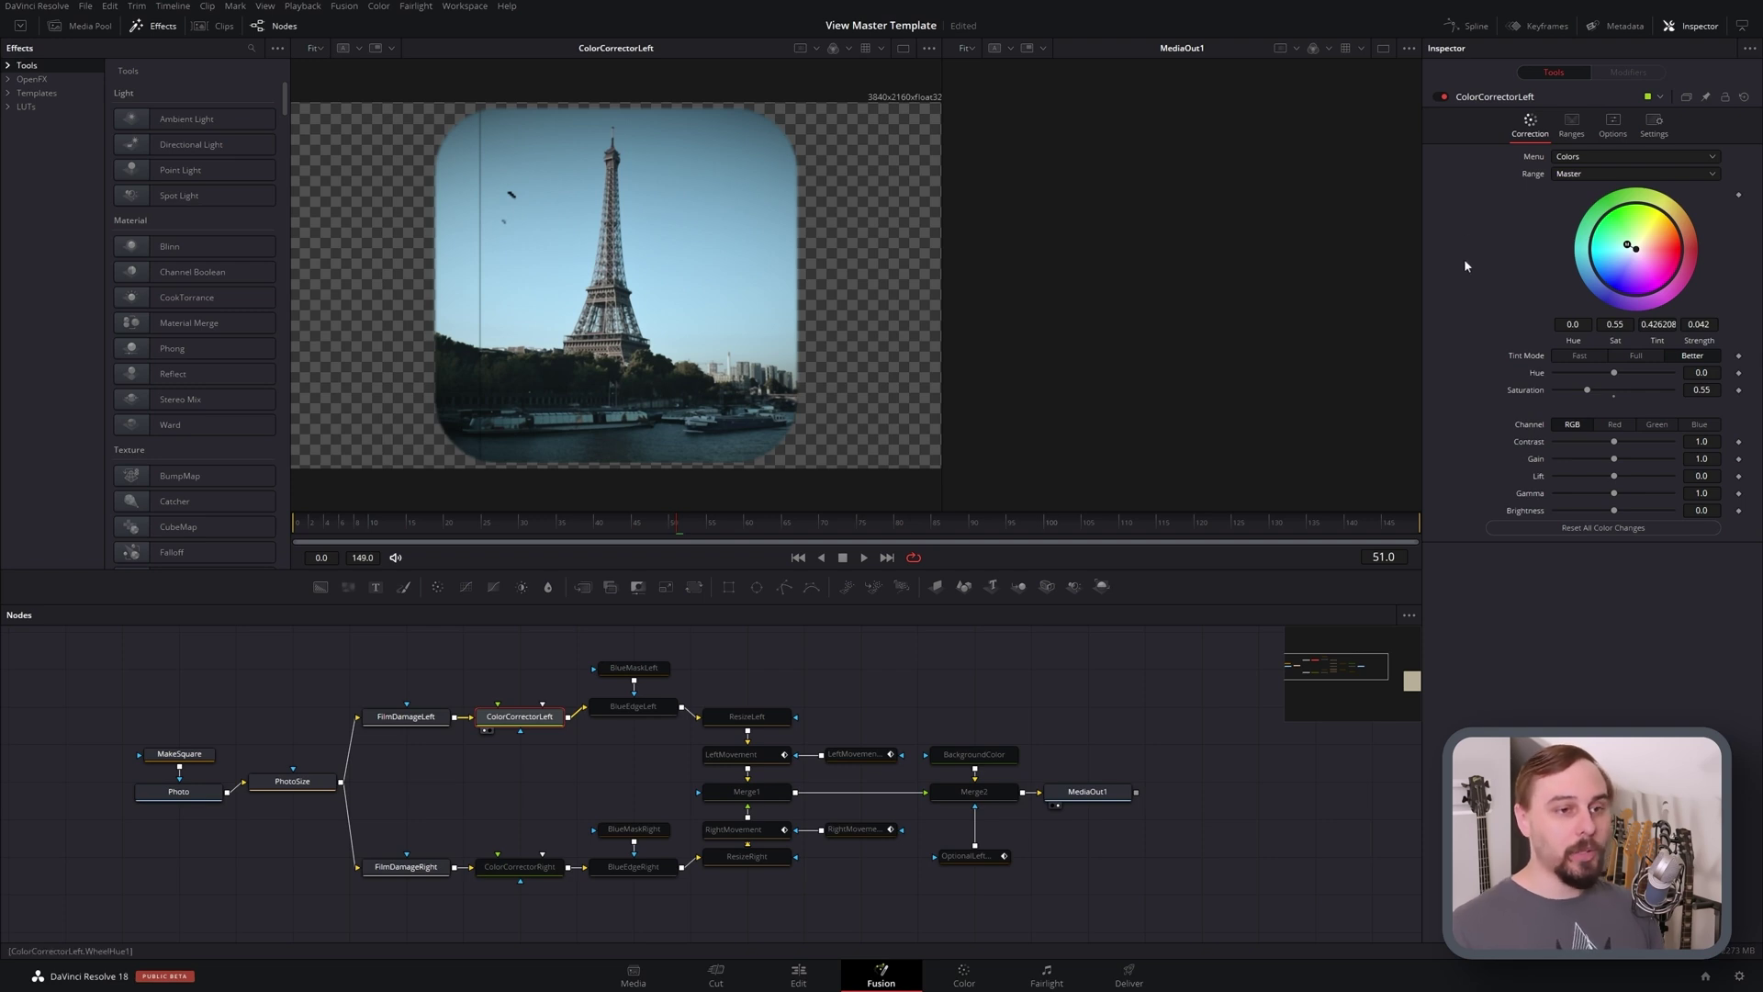
left_click(1444, 97)
left_click(1445, 96)
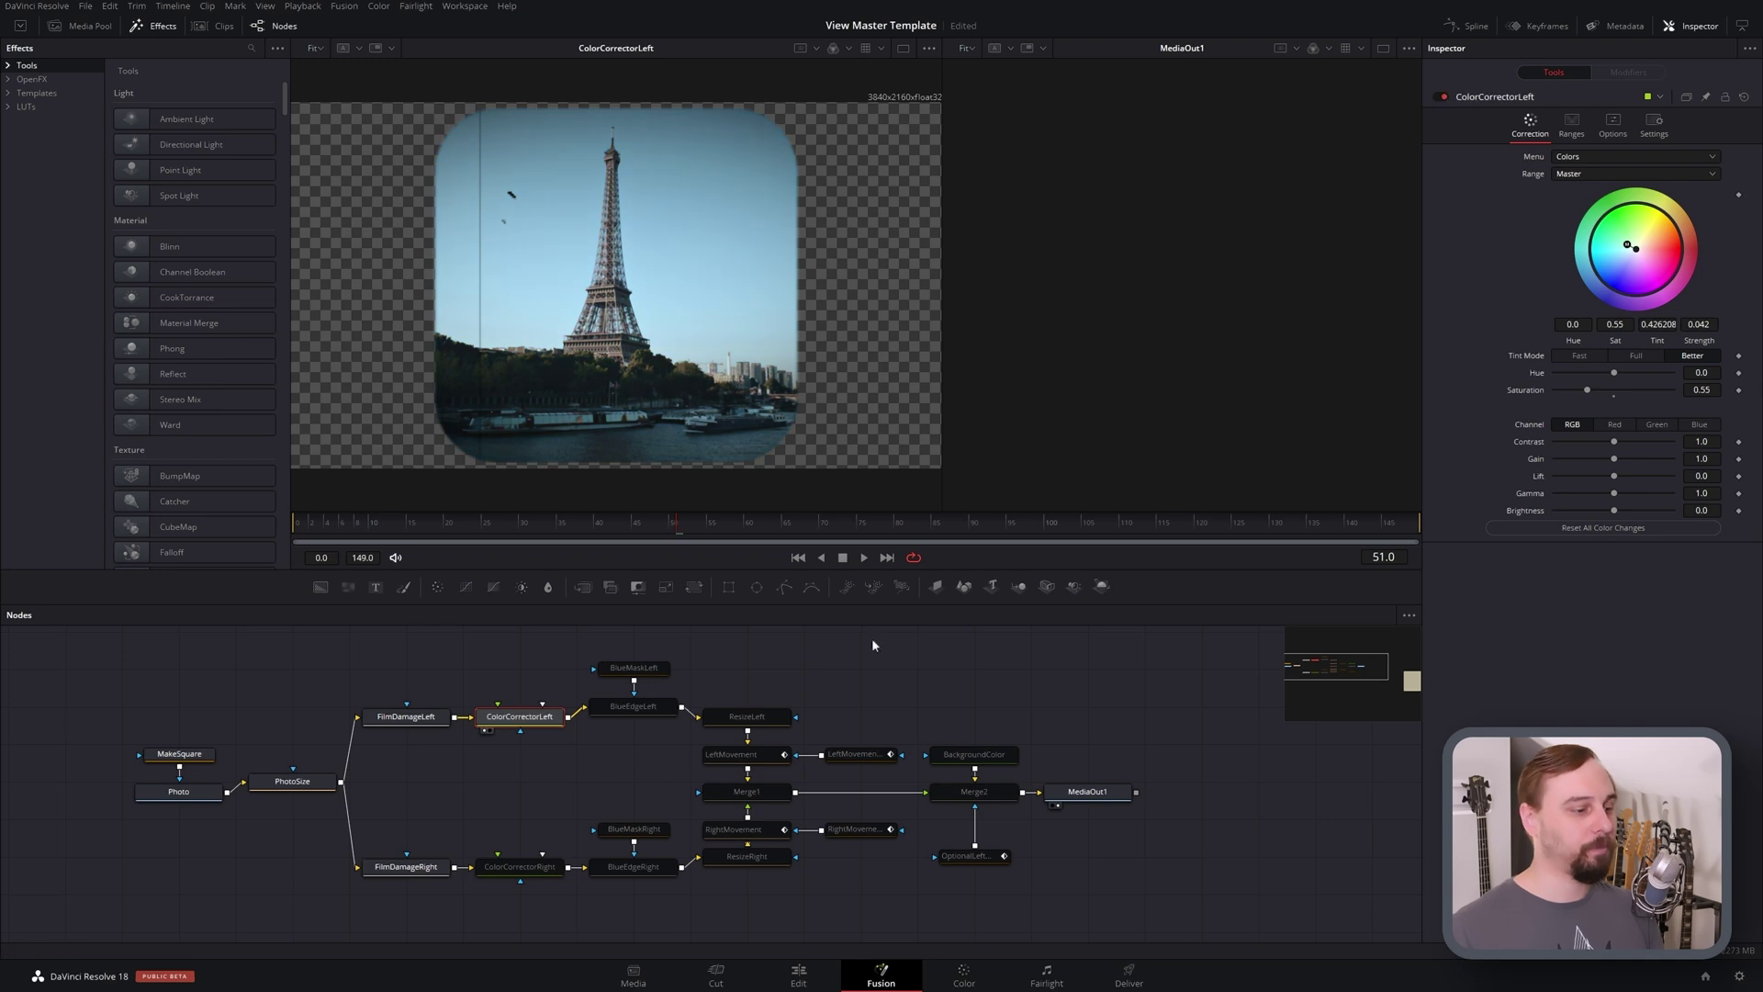
left_click(656, 714)
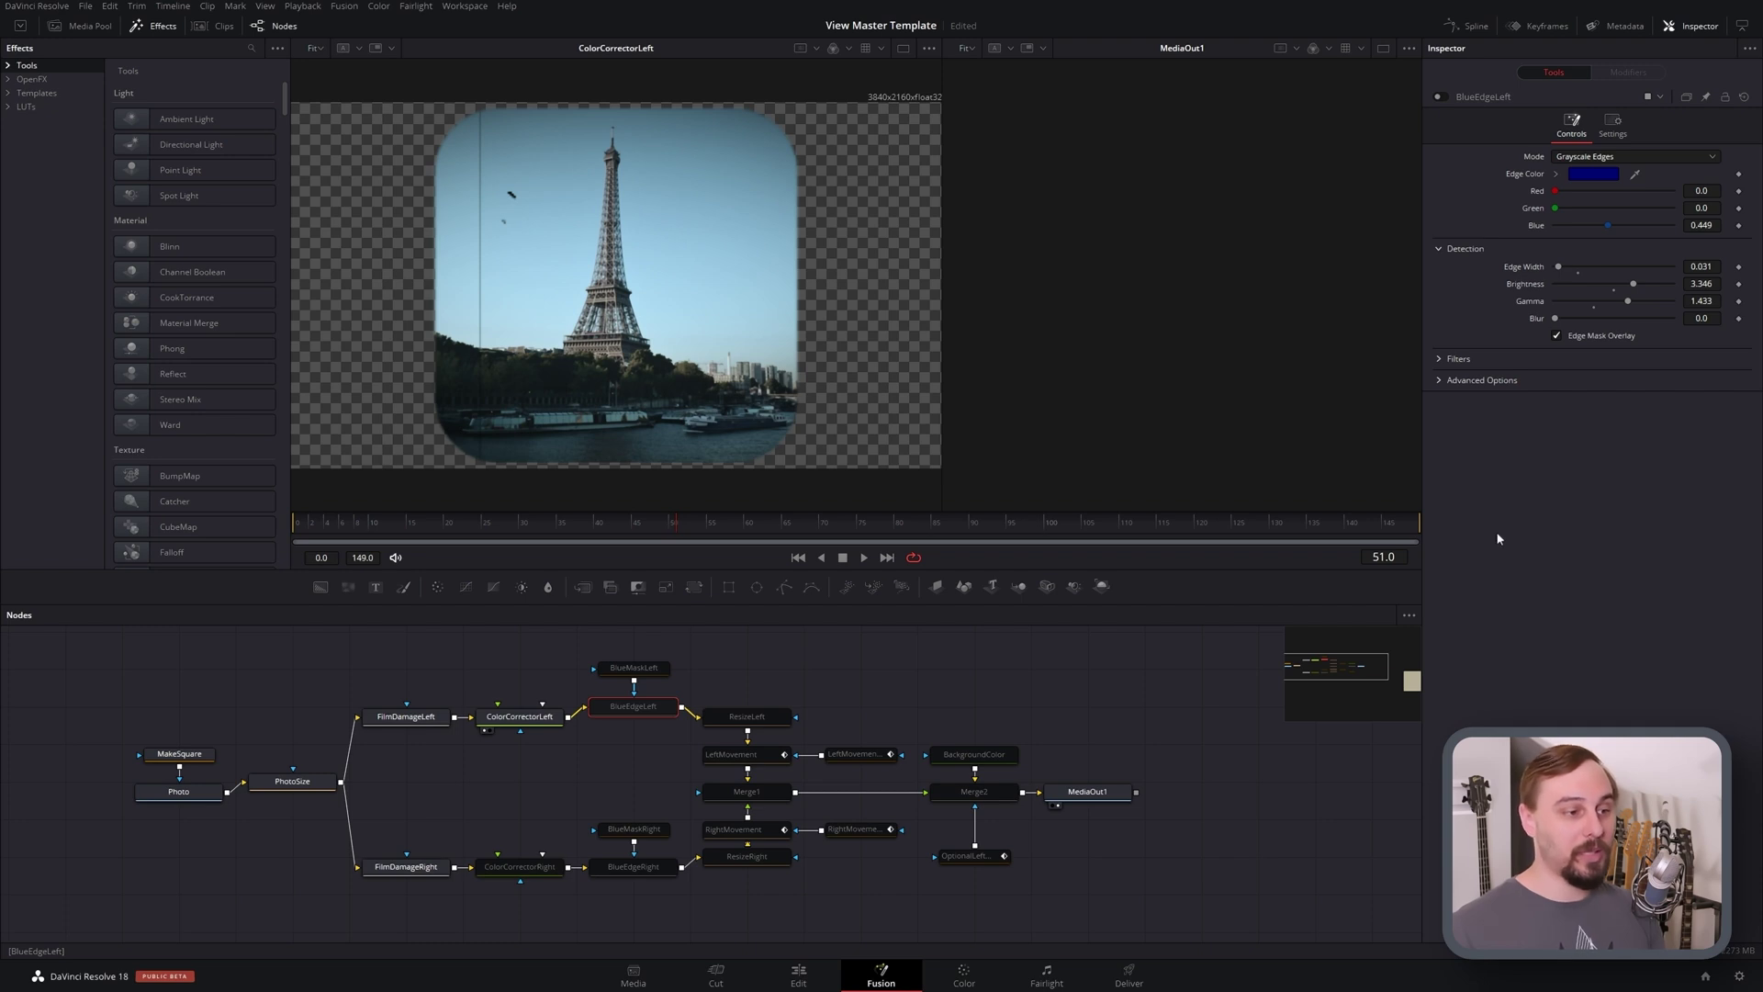
Step: Re-enable BlueEdgeLeft and view its faint blue edge outline on the photo
left_click(1441, 97)
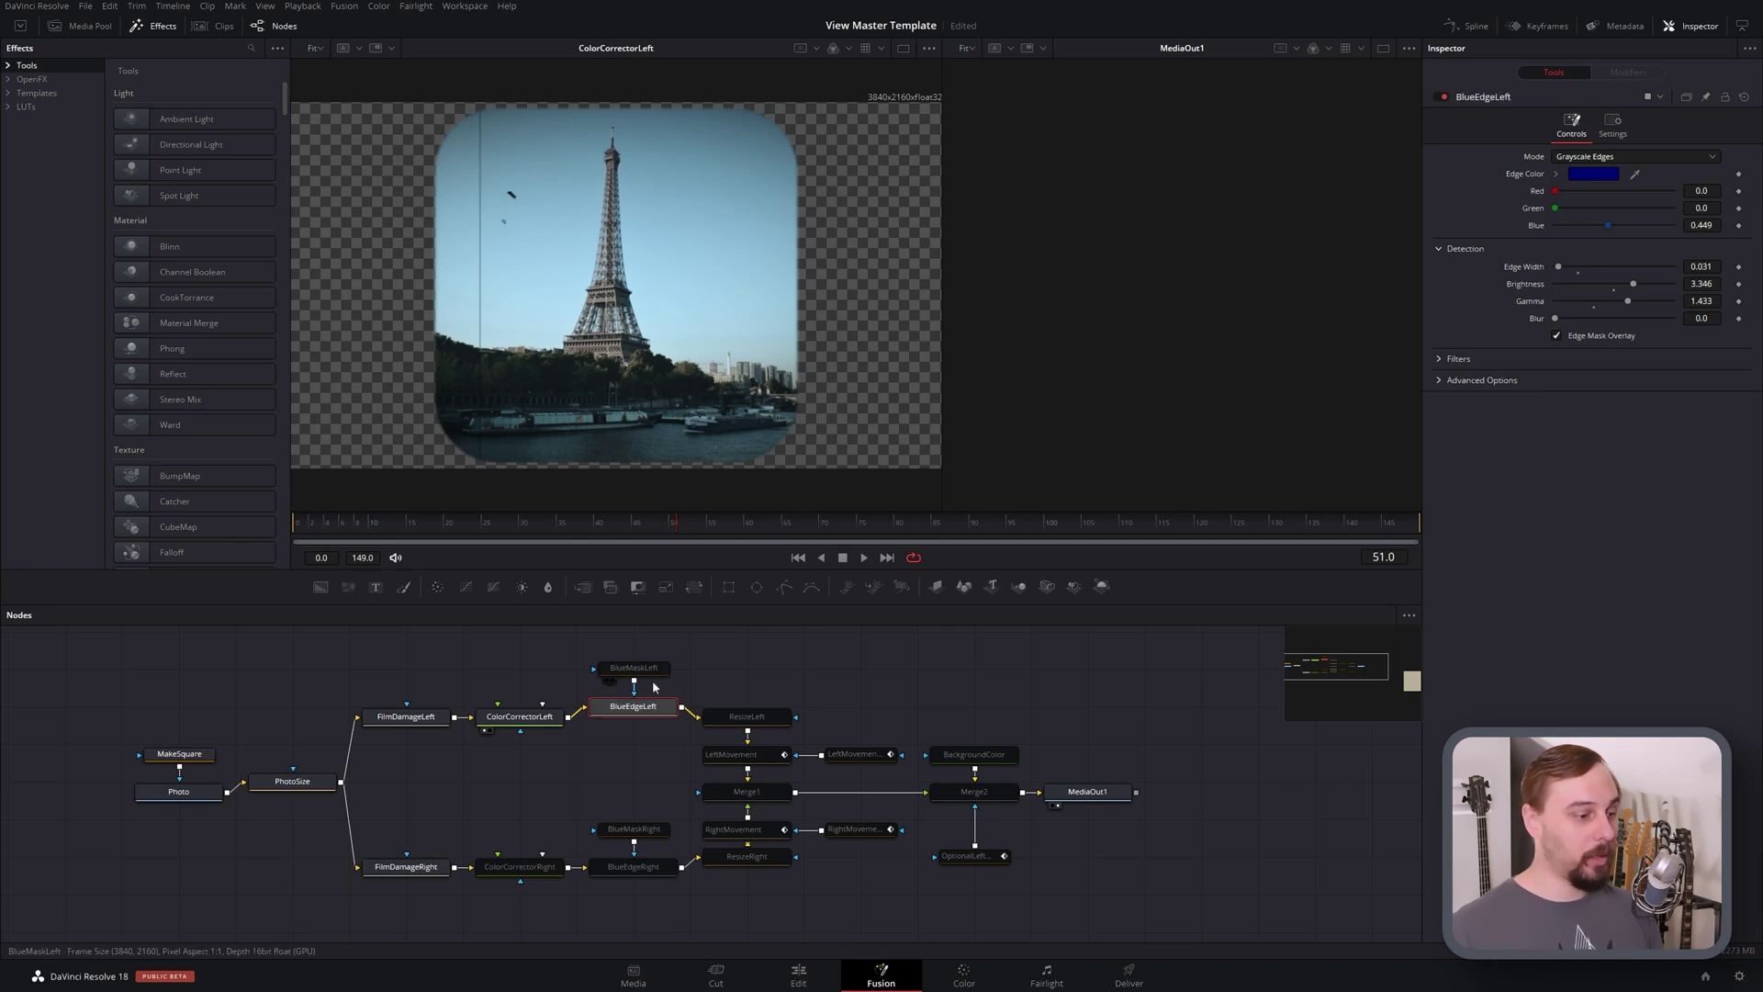
key("1")
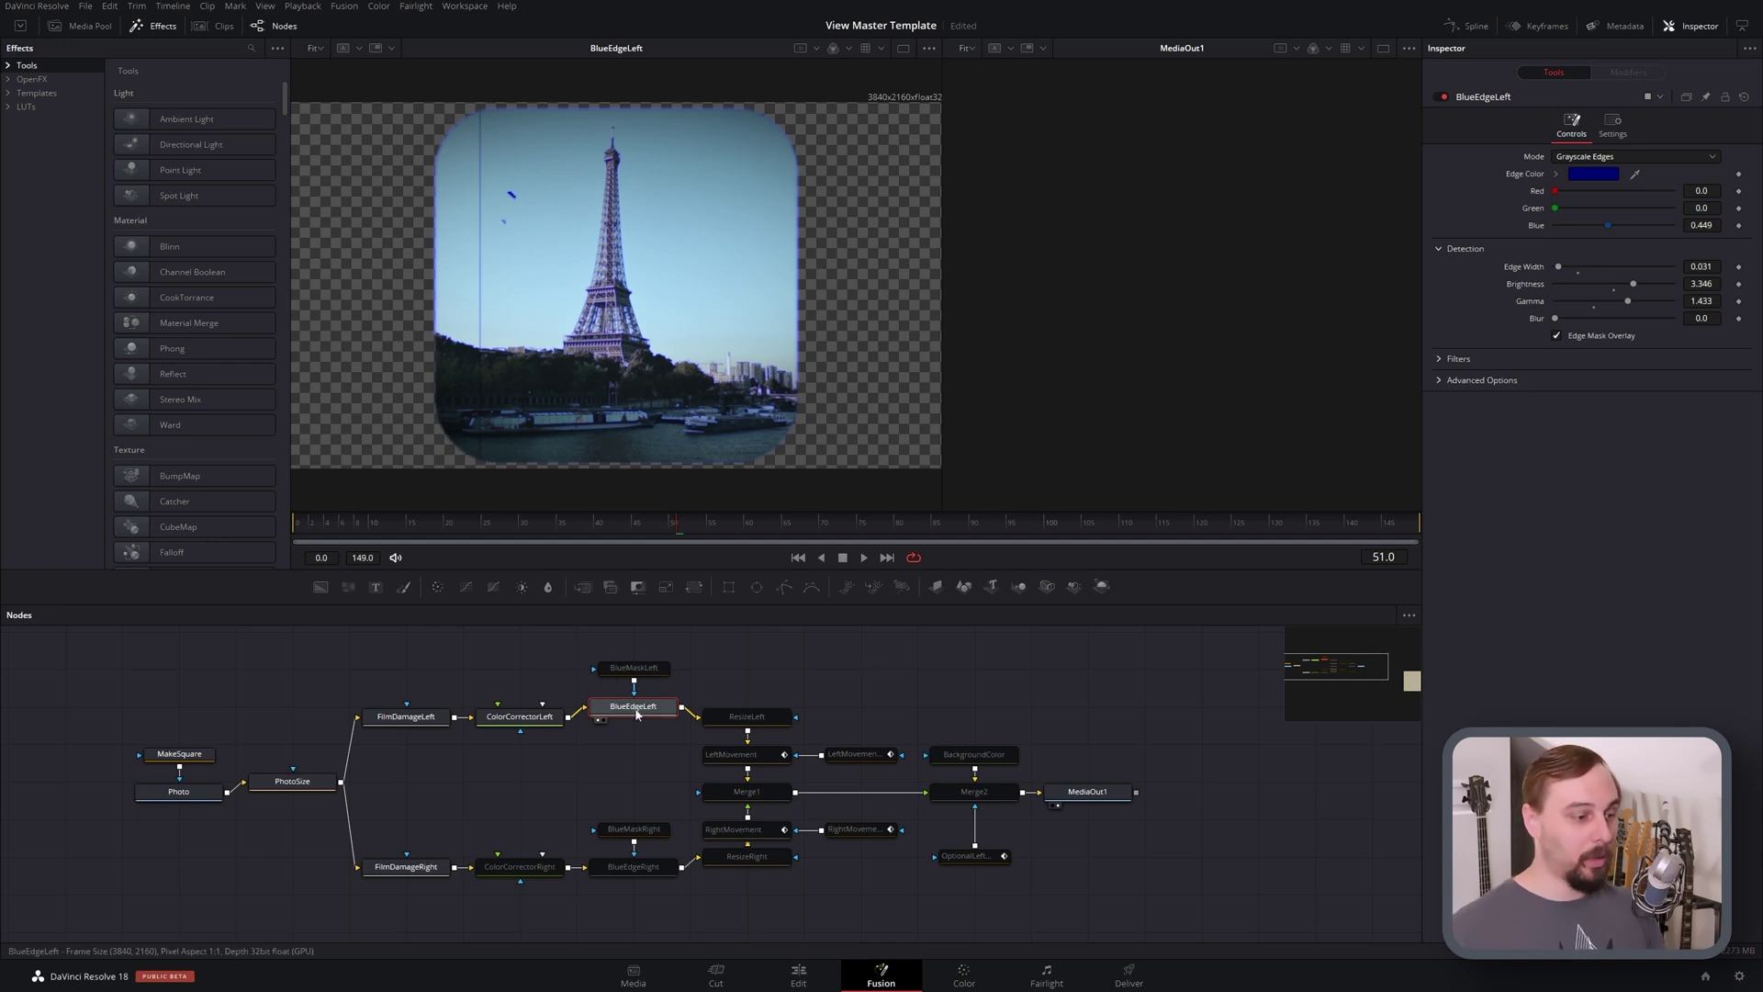
mouse_move(637, 714)
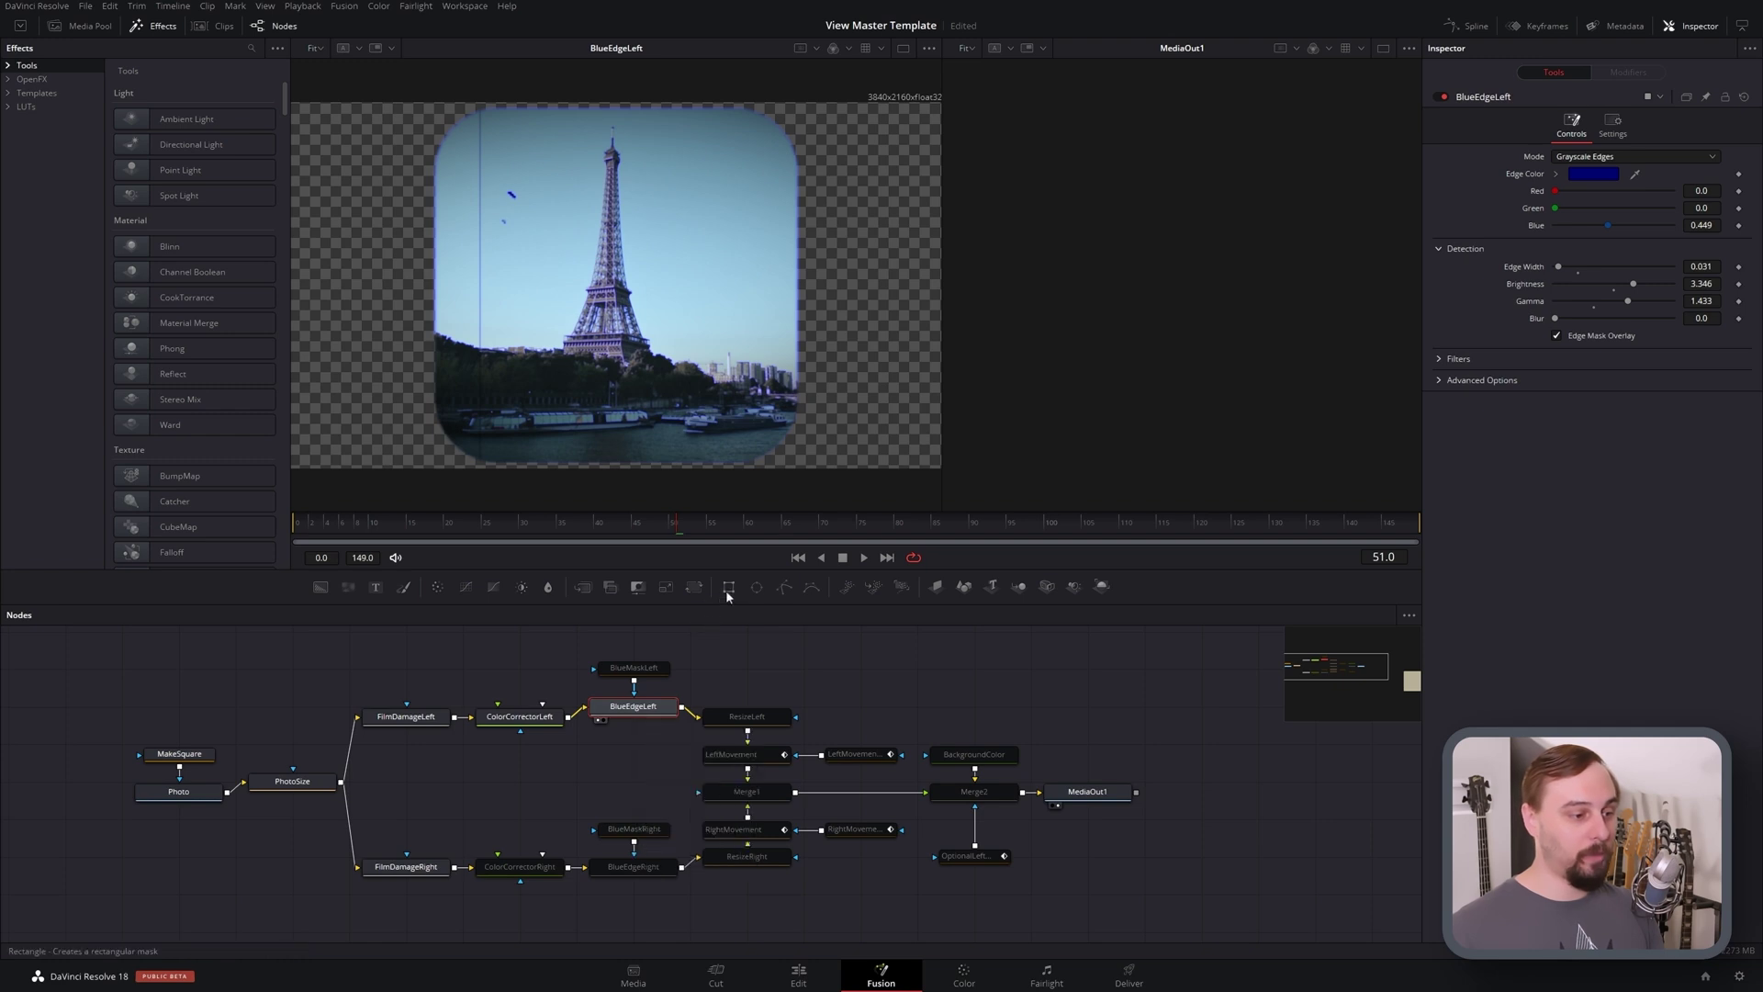
left_click(662, 668)
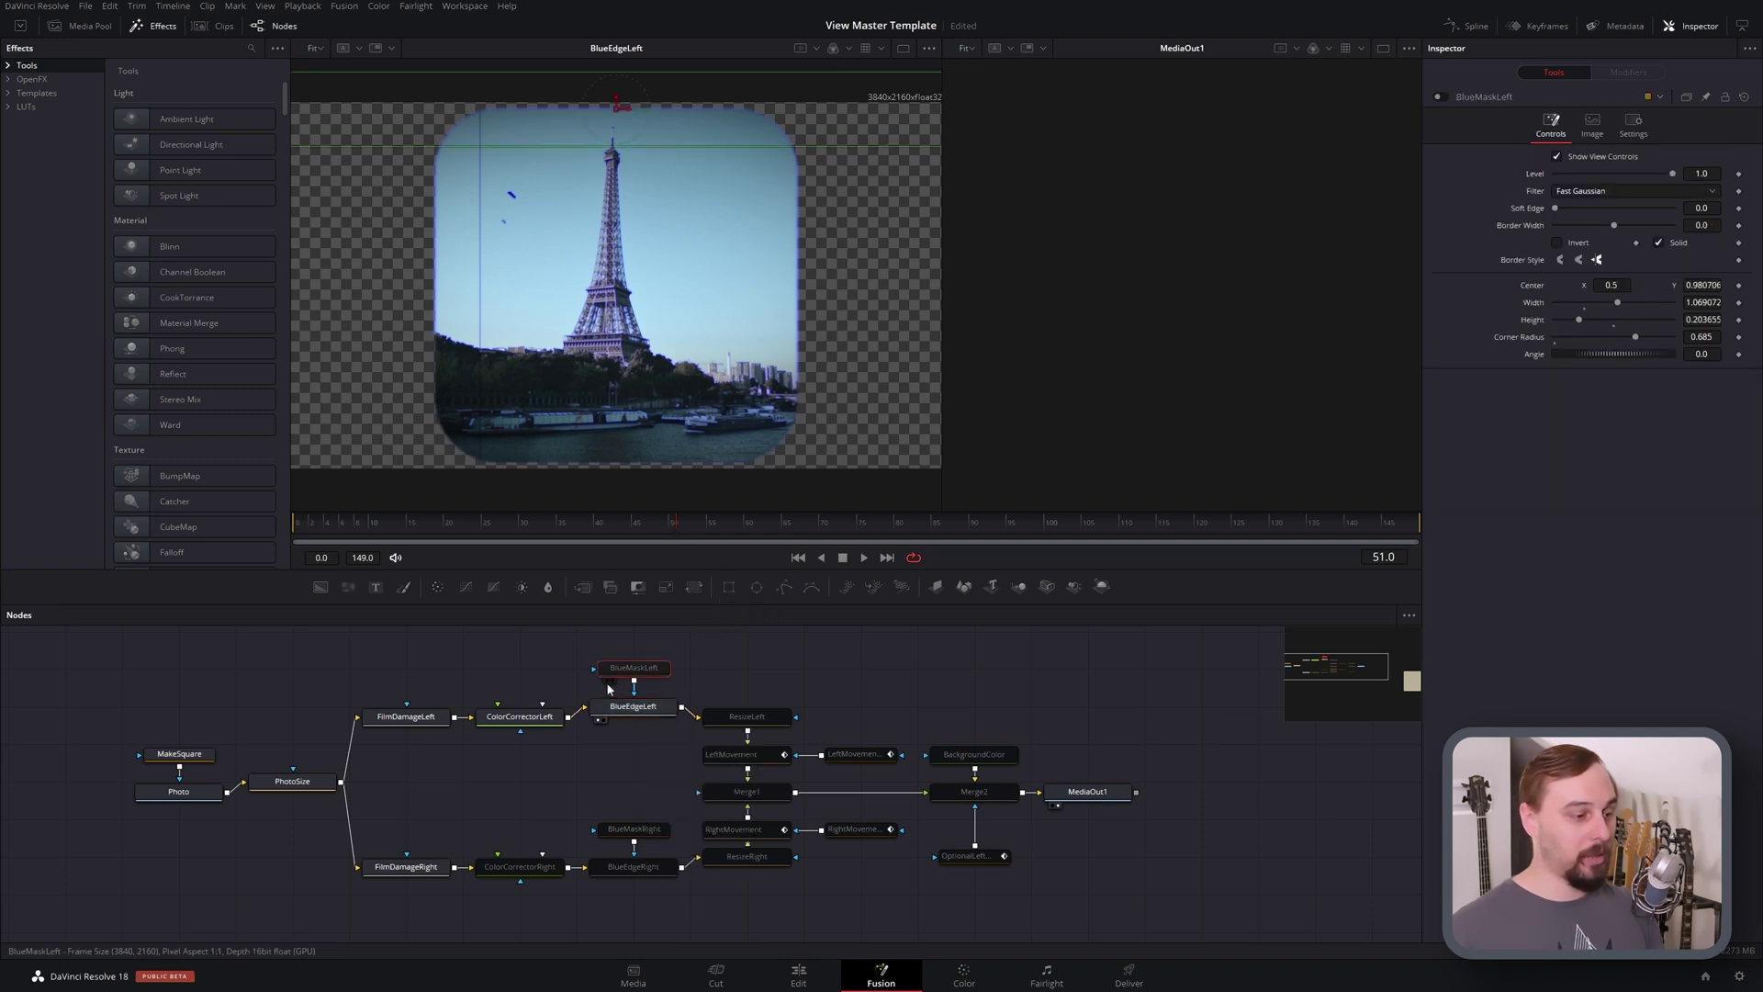
left_click(1439, 97)
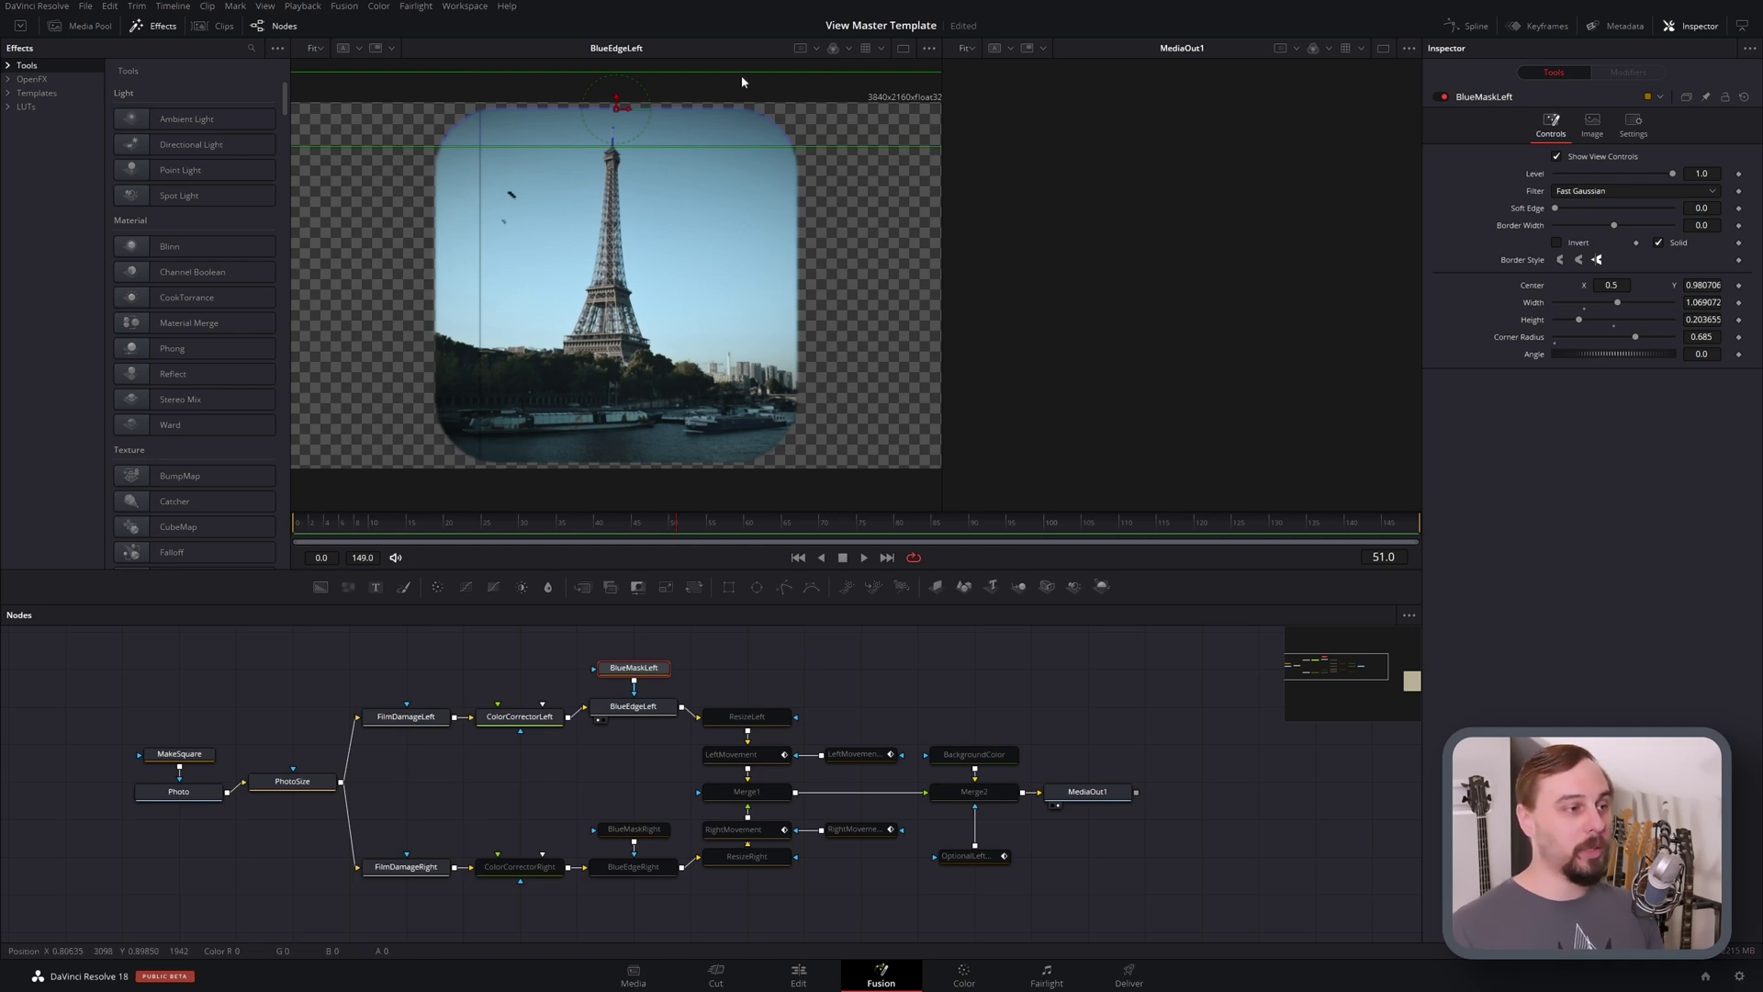
left_click(644, 709)
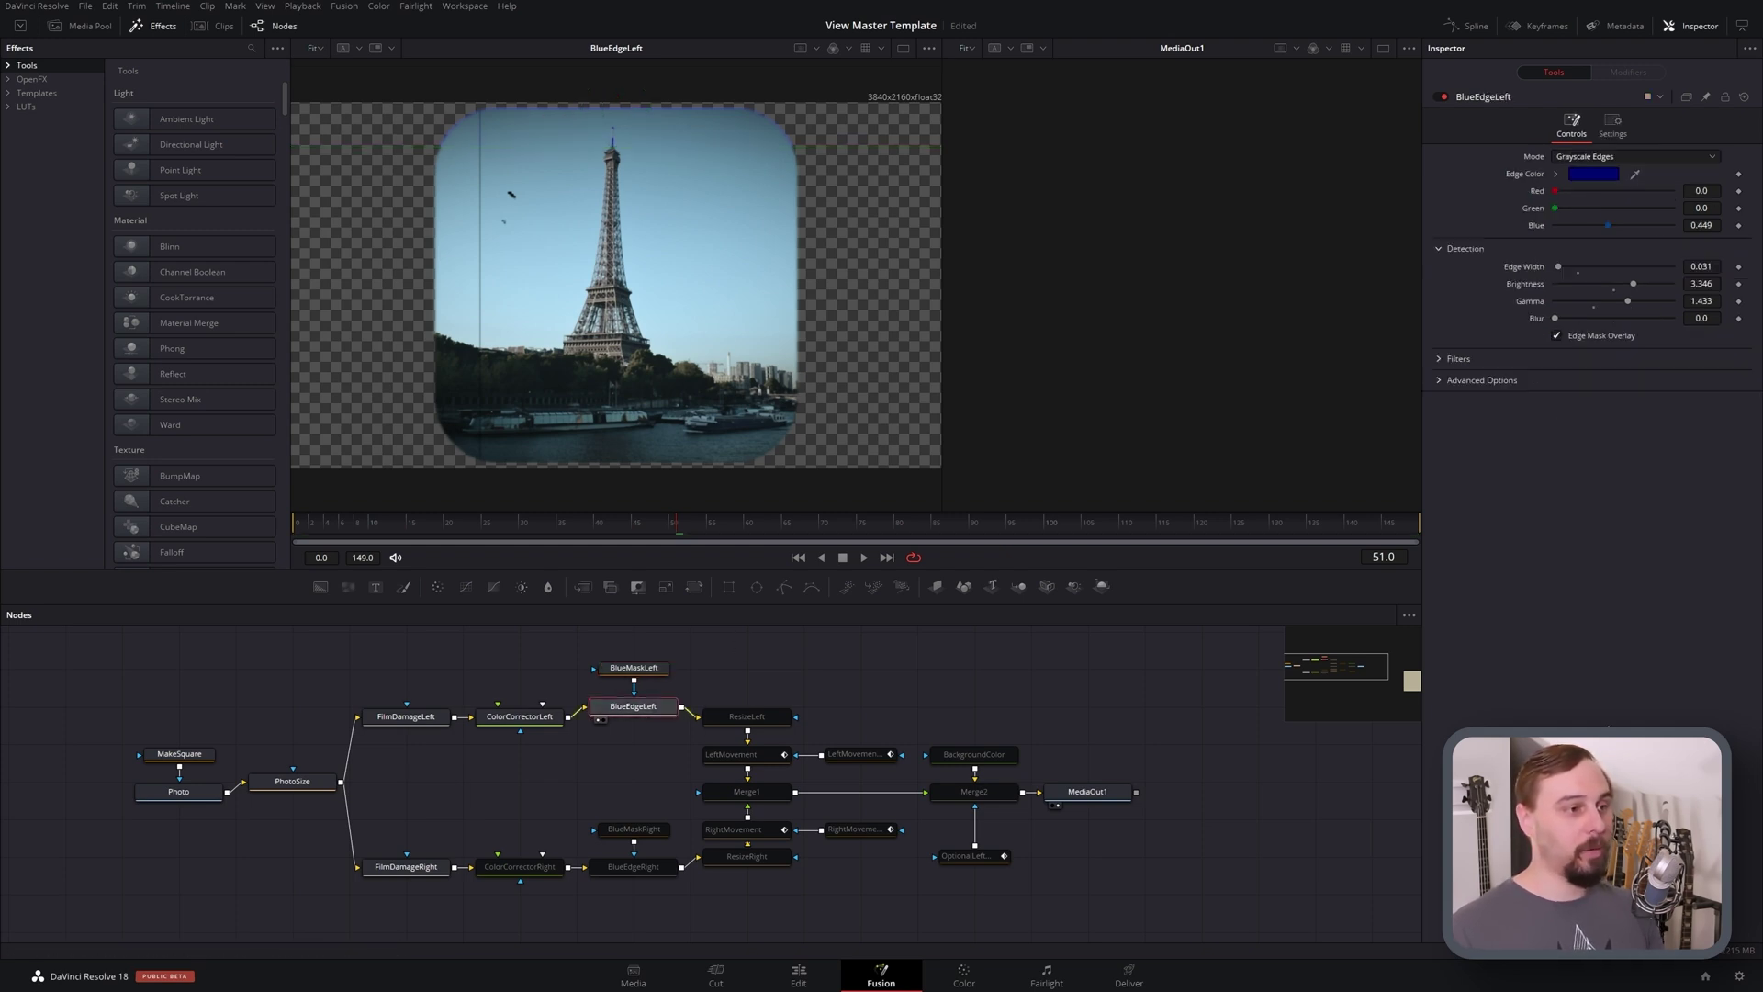
left_click(1442, 98)
left_click(1442, 96)
left_click(1442, 96)
left_click(1442, 96)
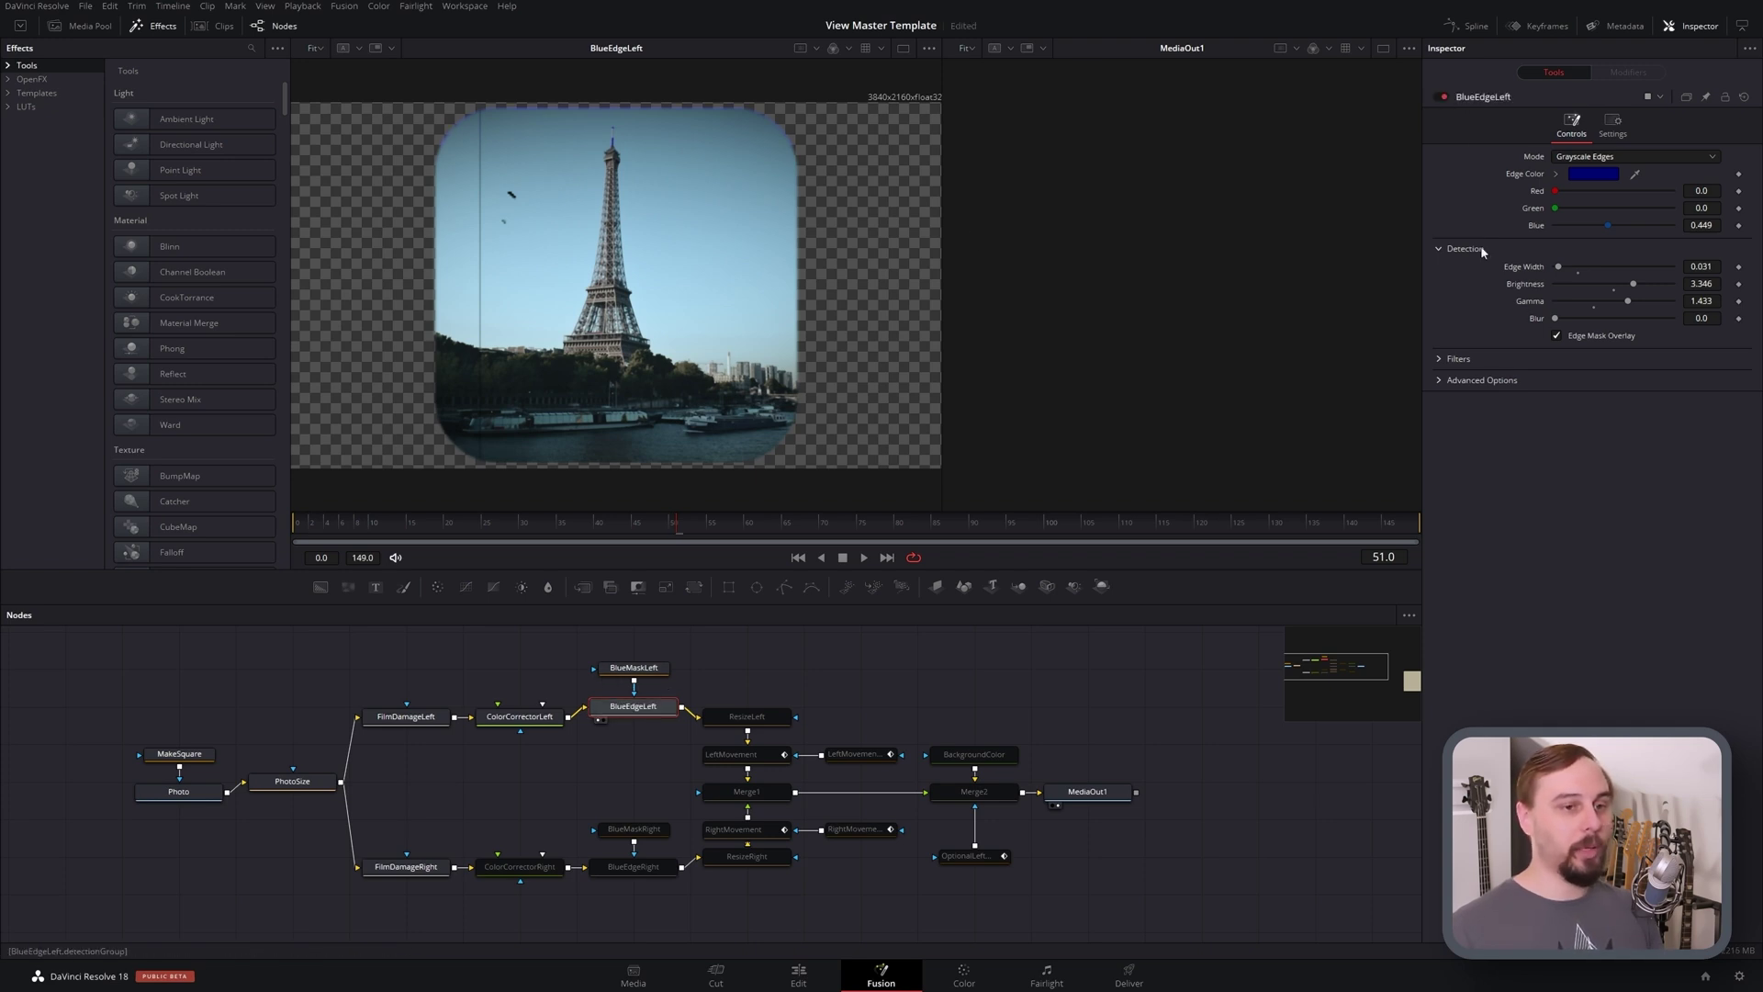
left_click(1444, 97)
left_click(1444, 96)
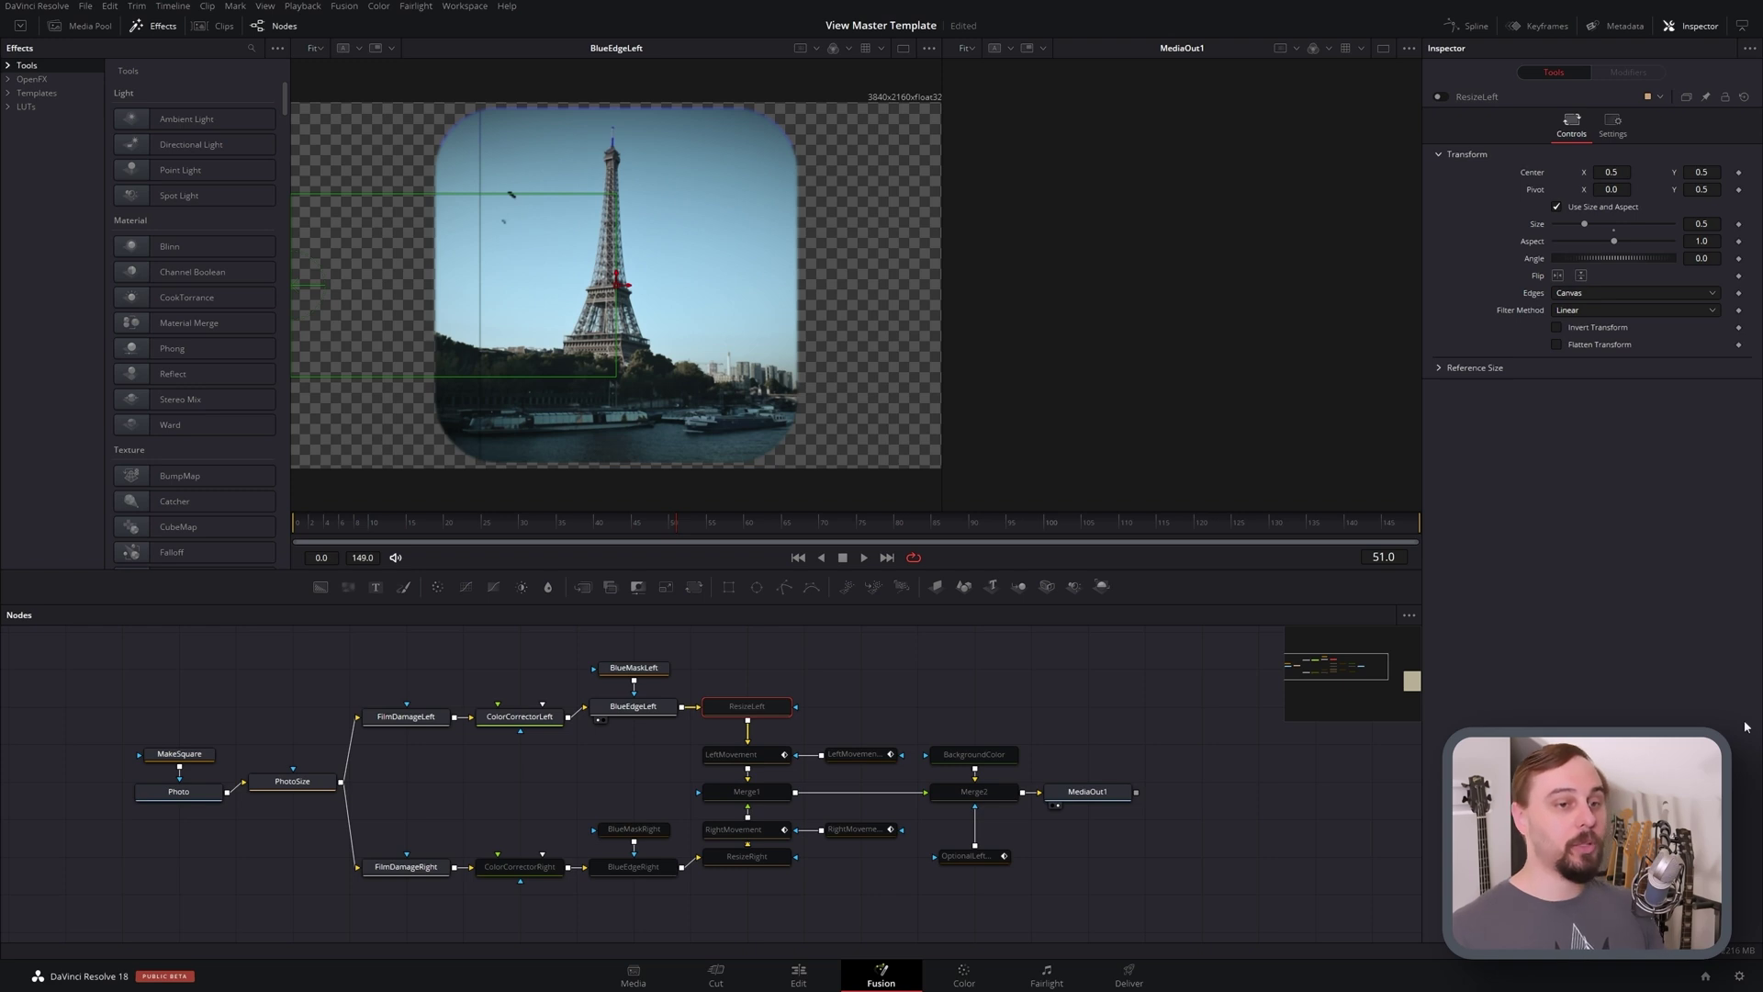
Step: Re-enable and view ResizeLeft, then view the LeftMovement output
left_click(1443, 96)
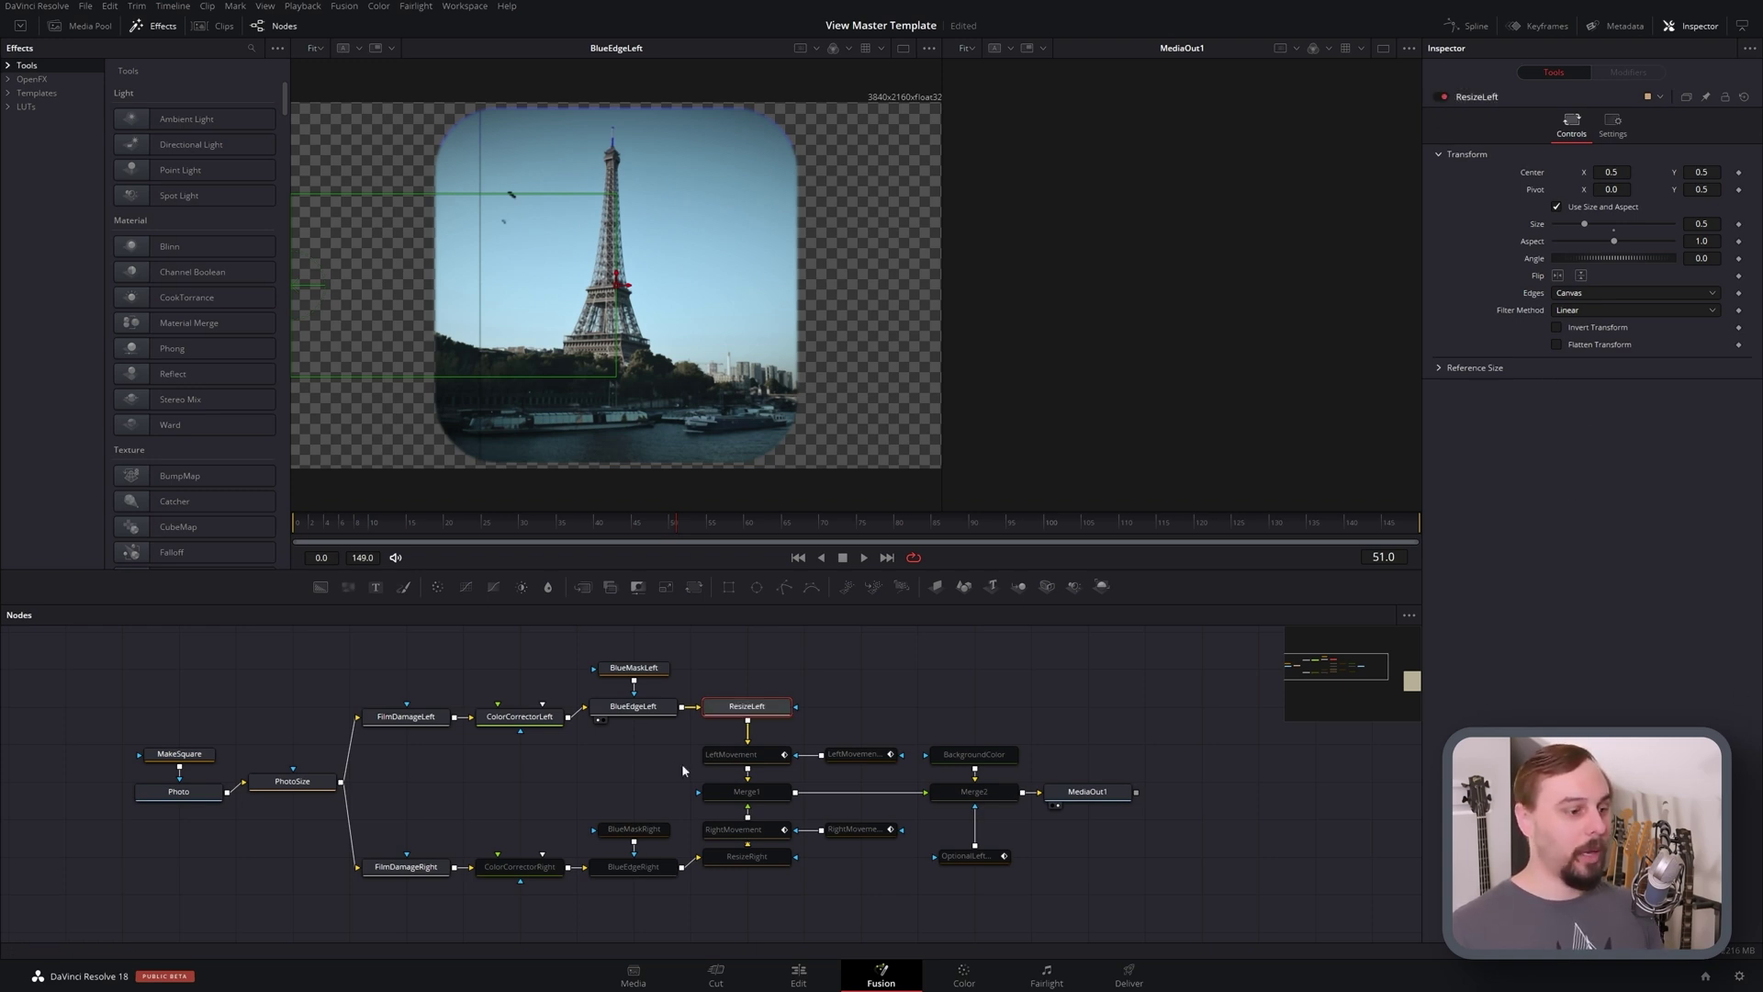
key("1")
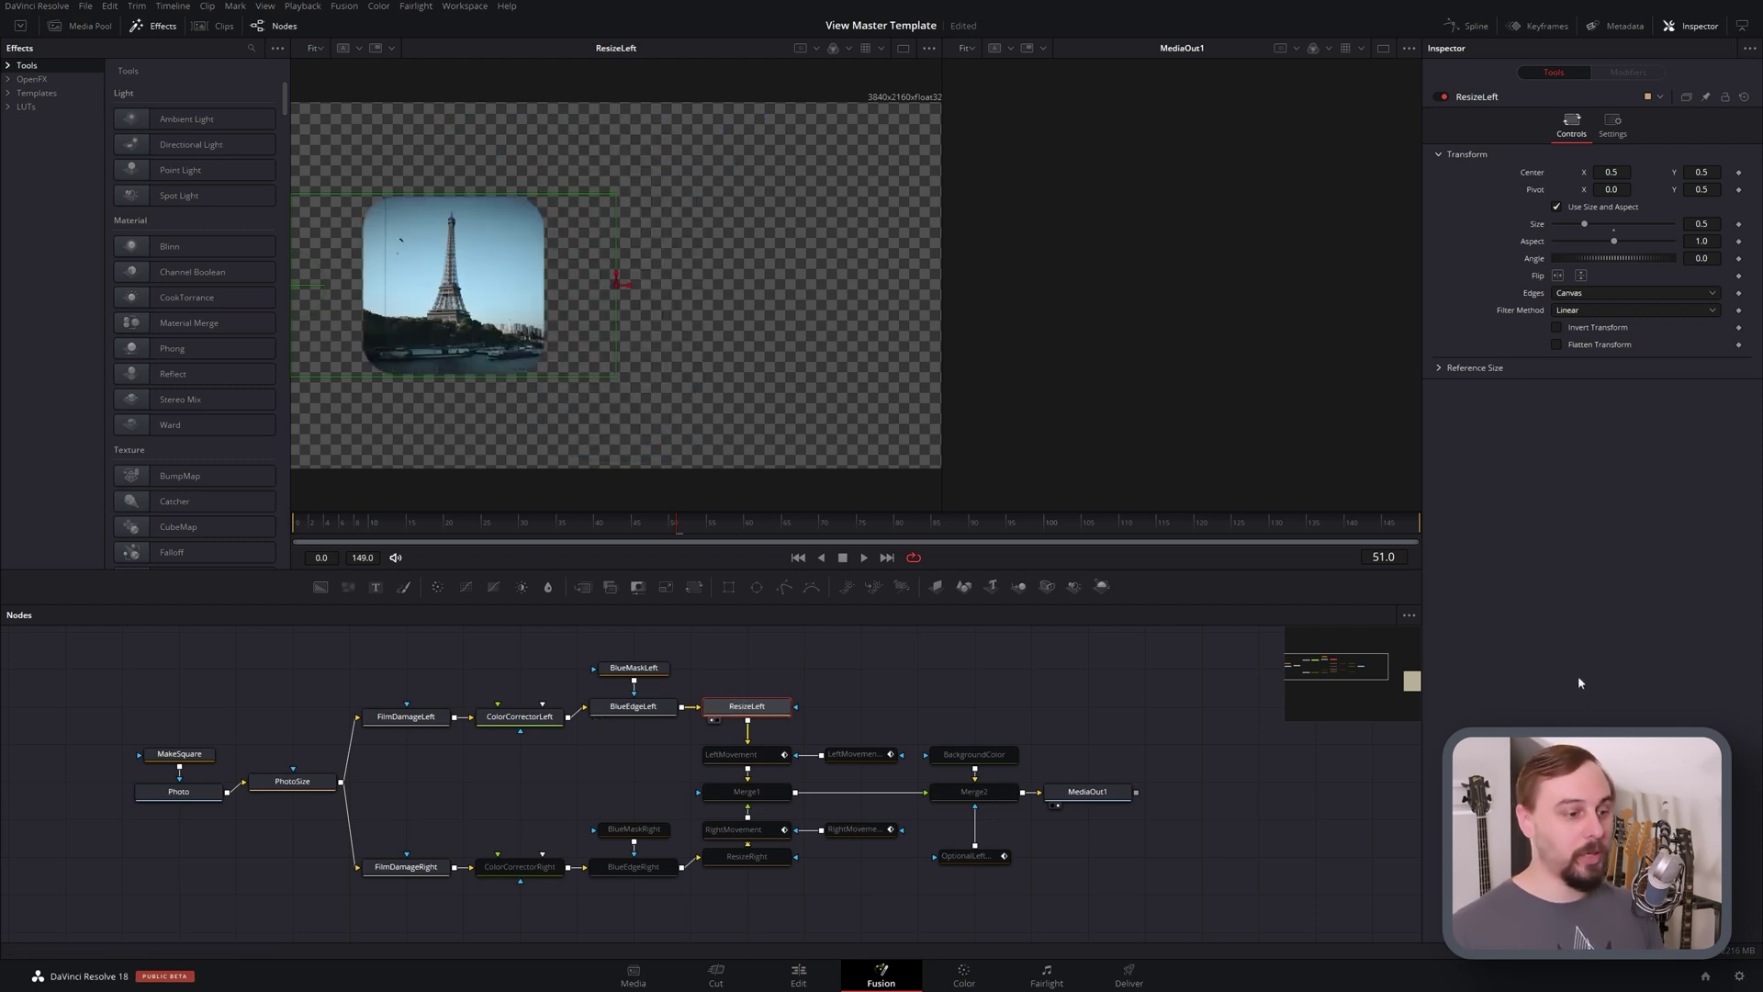
left_click(759, 761)
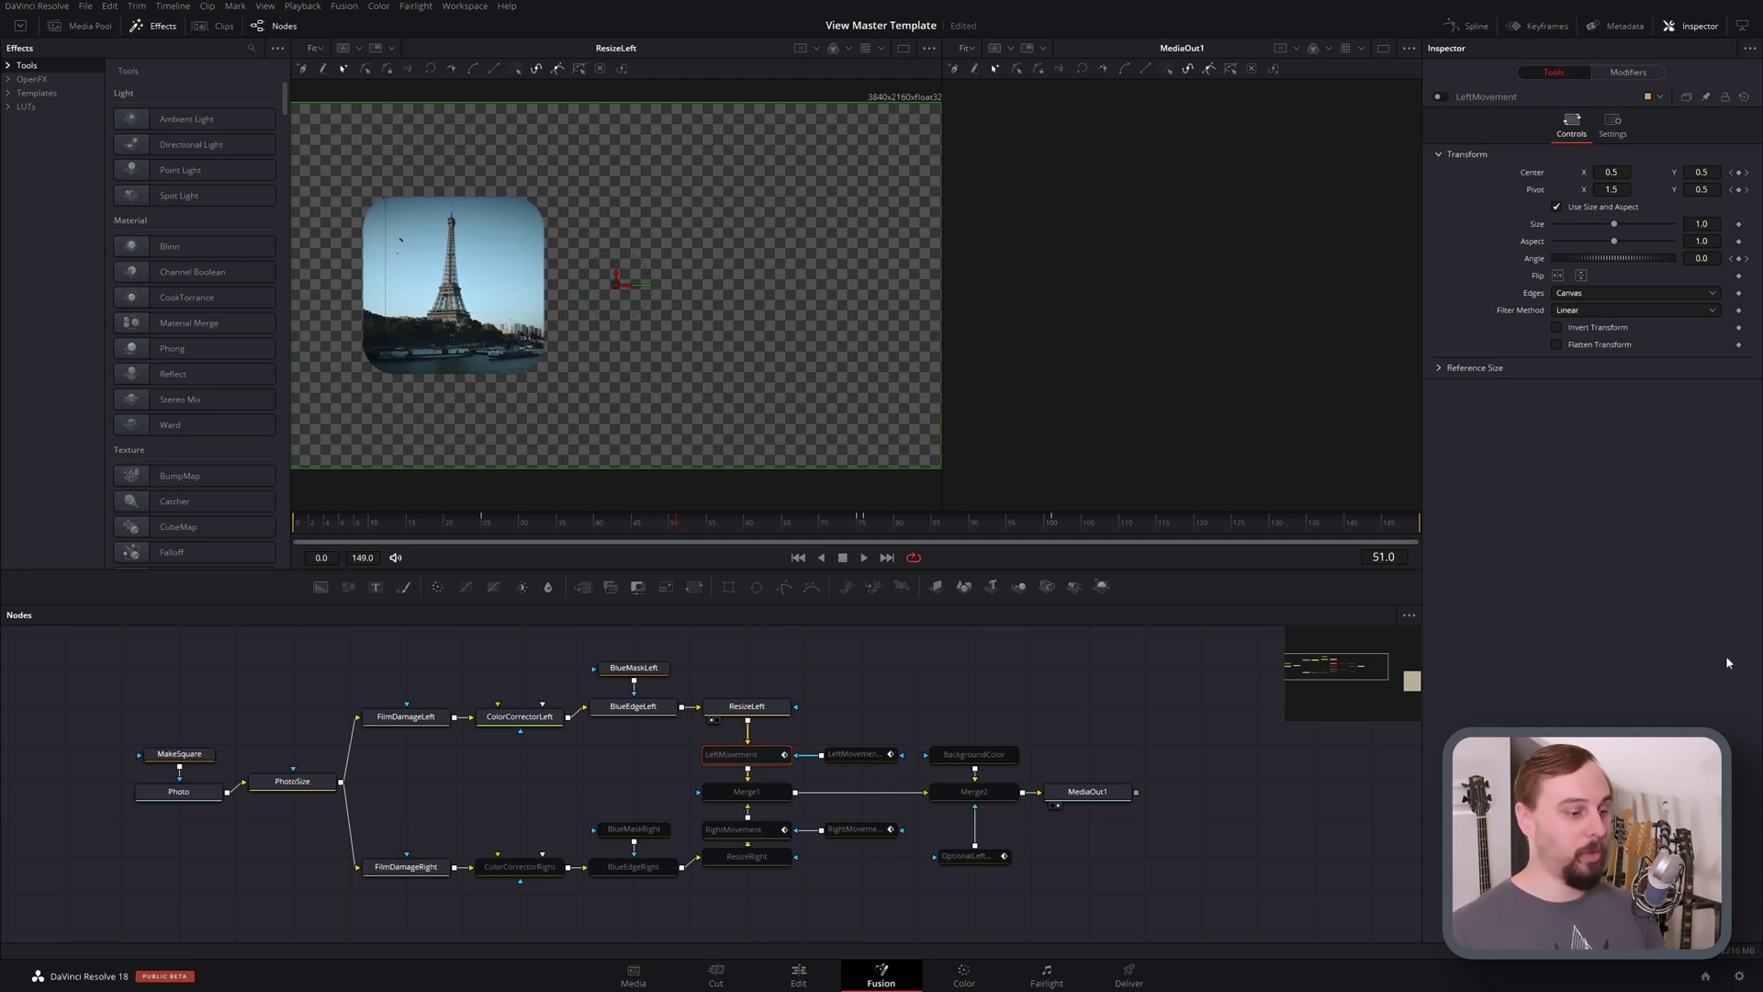
key("1")
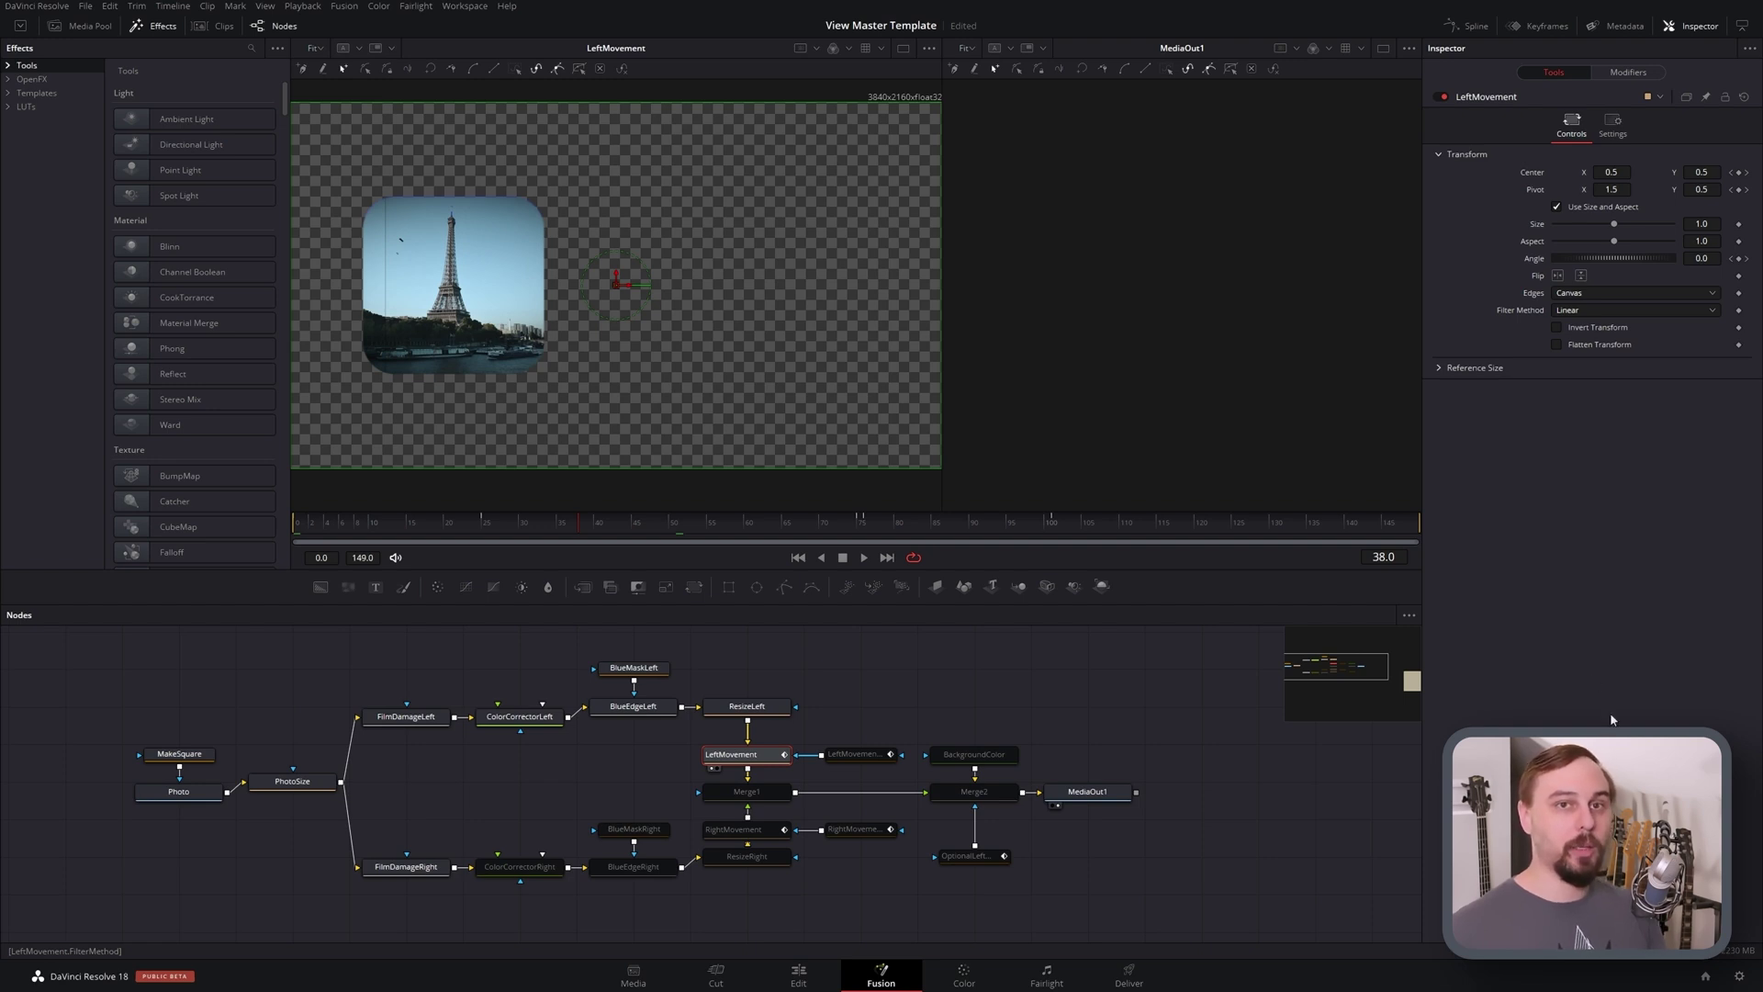
left_click(296, 524)
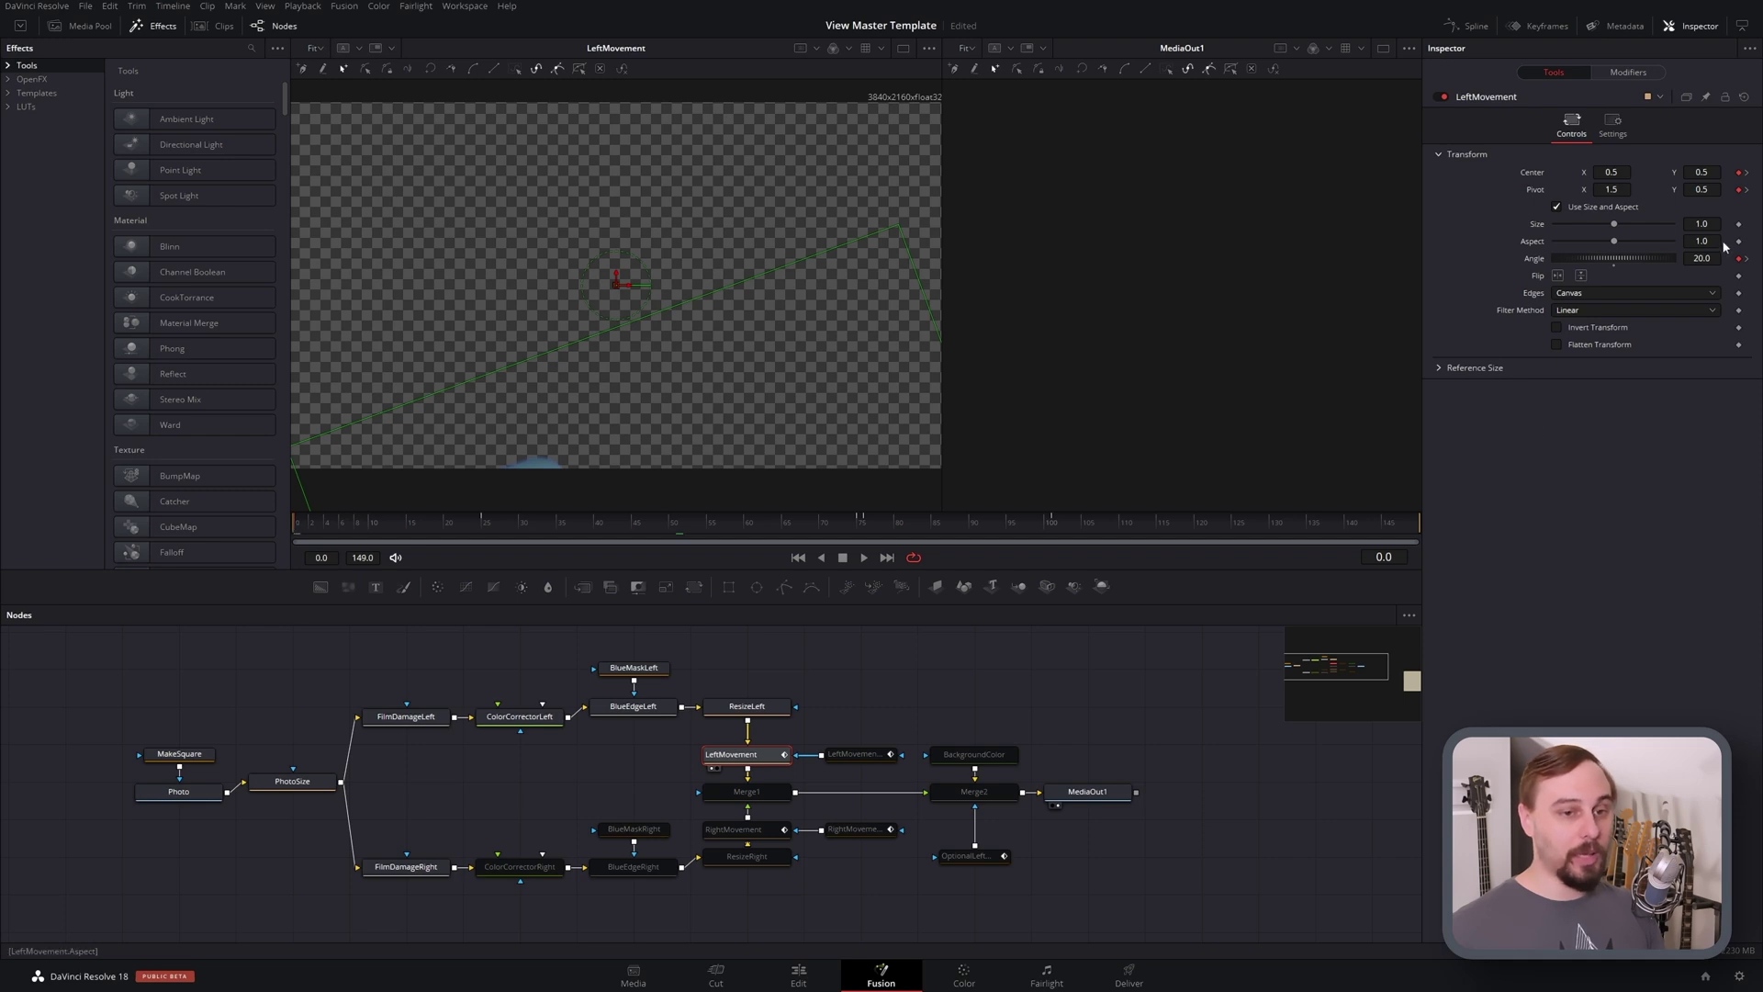
left_click(309, 525)
left_click_drag(308, 527, 388, 529)
left_click(1613, 129)
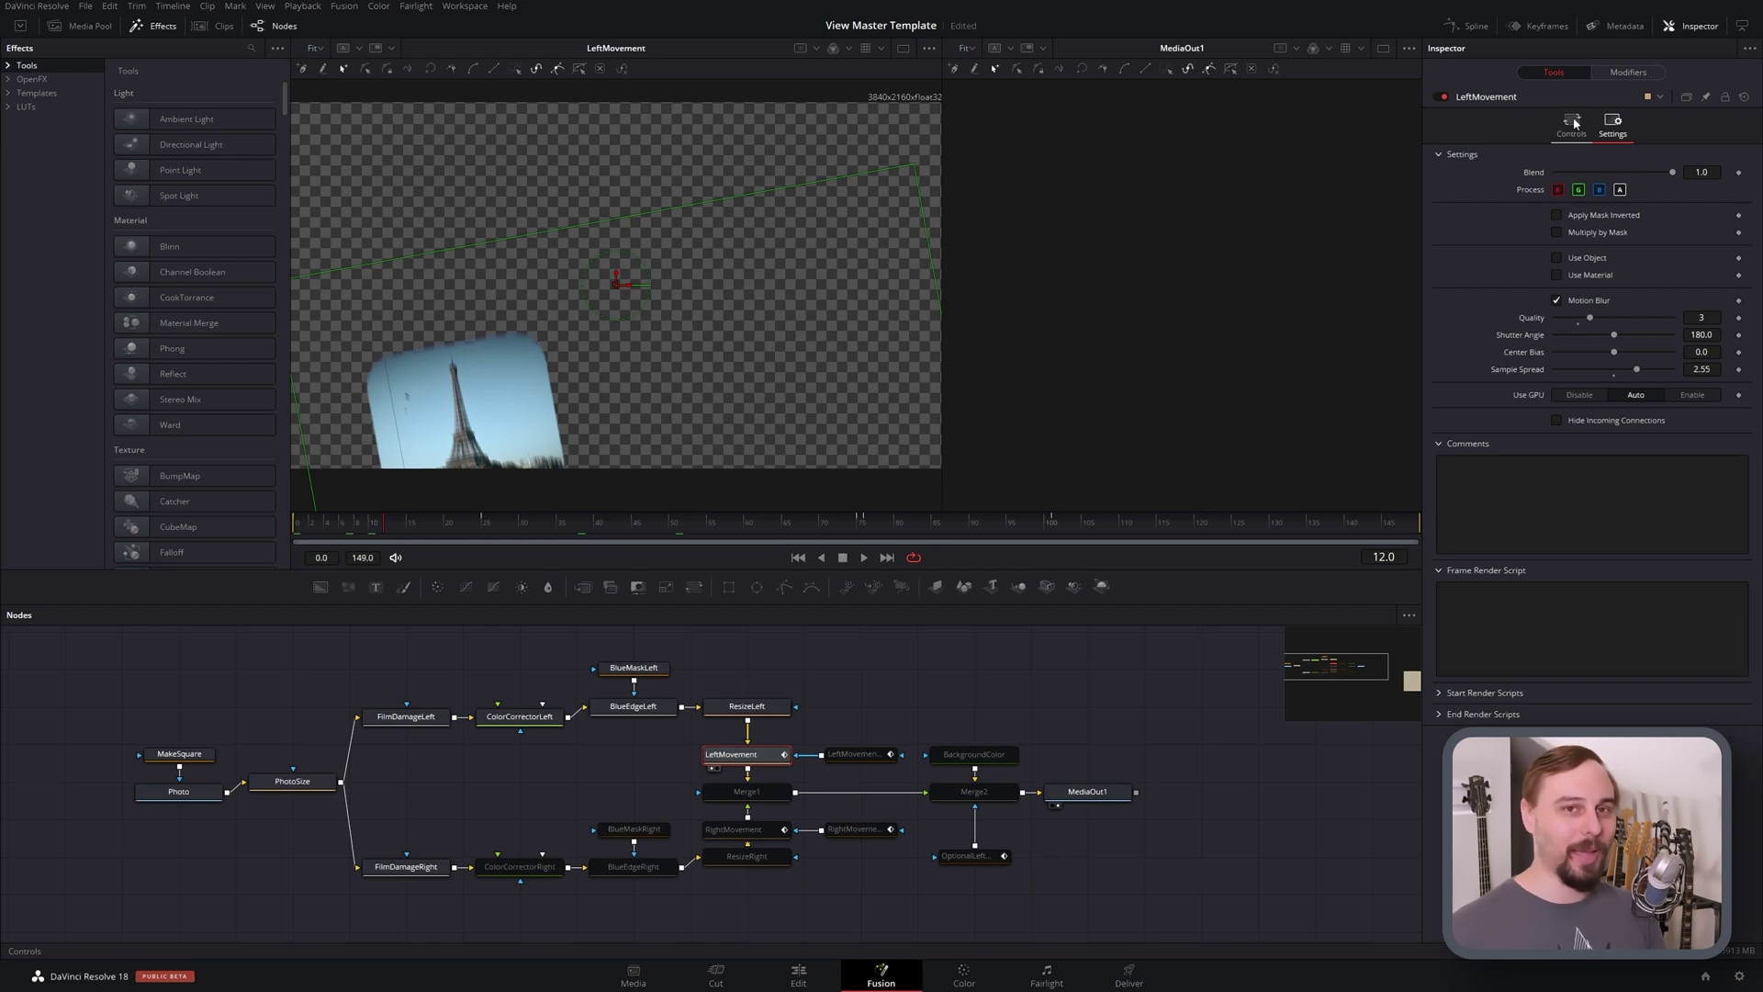
left_click(1573, 122)
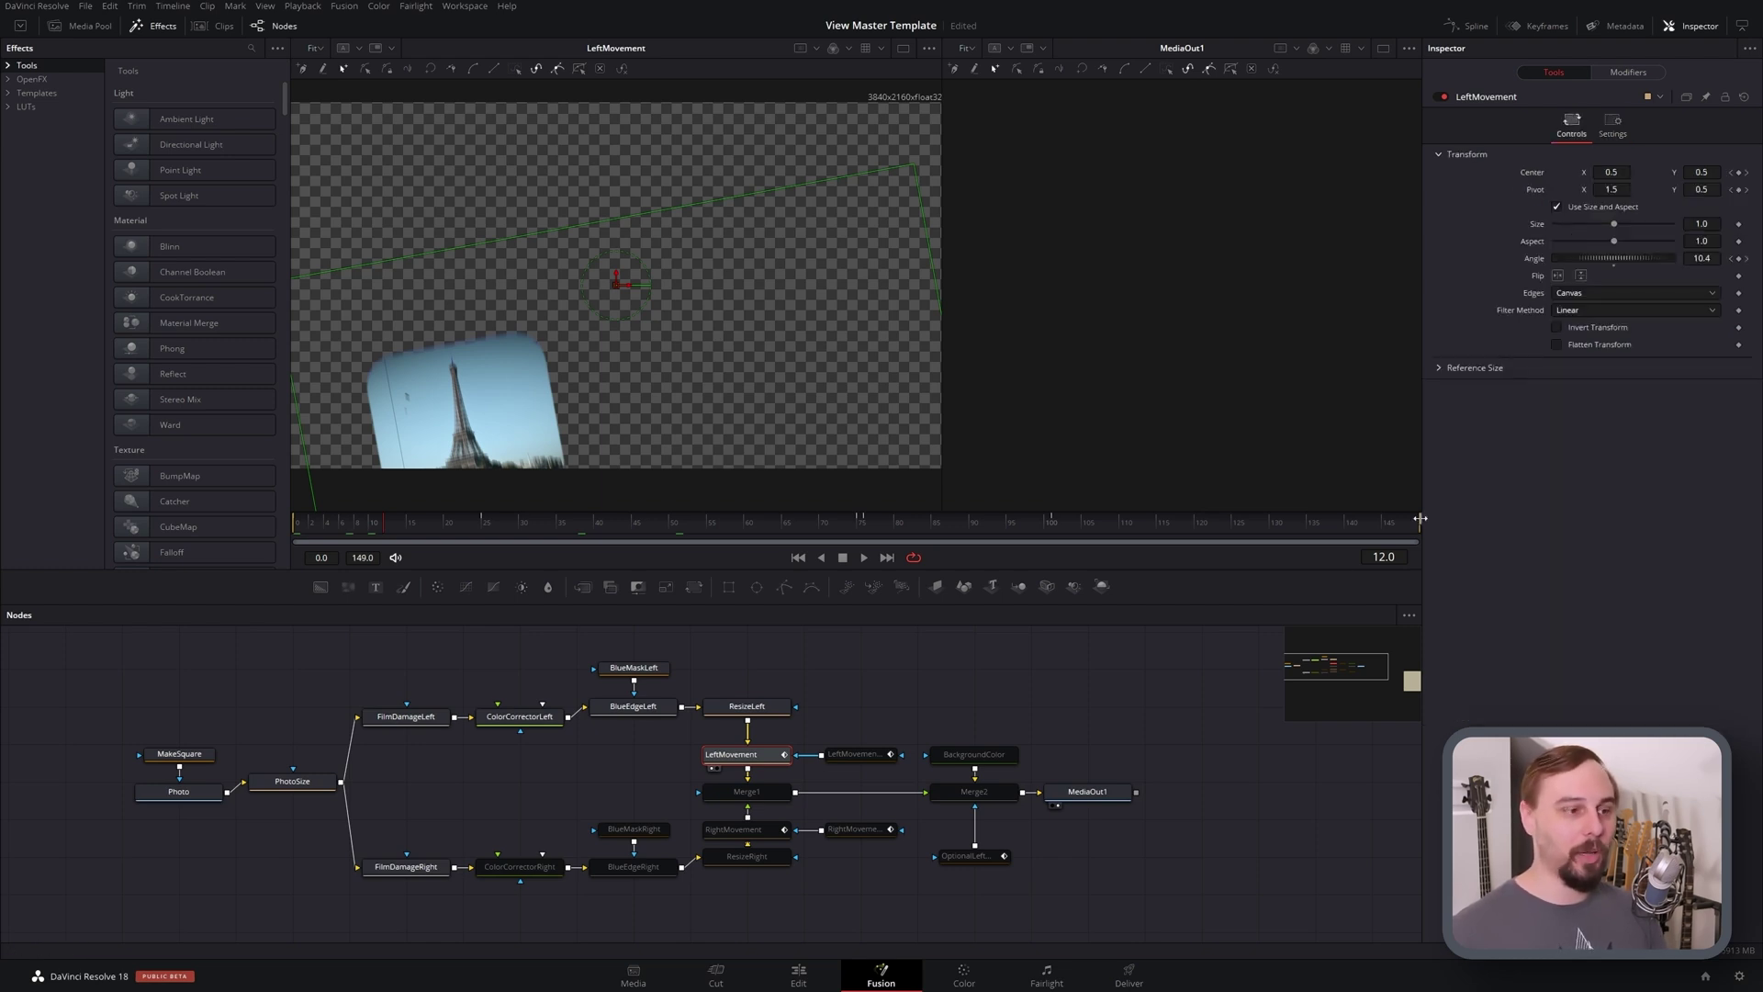
left_click_drag(408, 531, 485, 537)
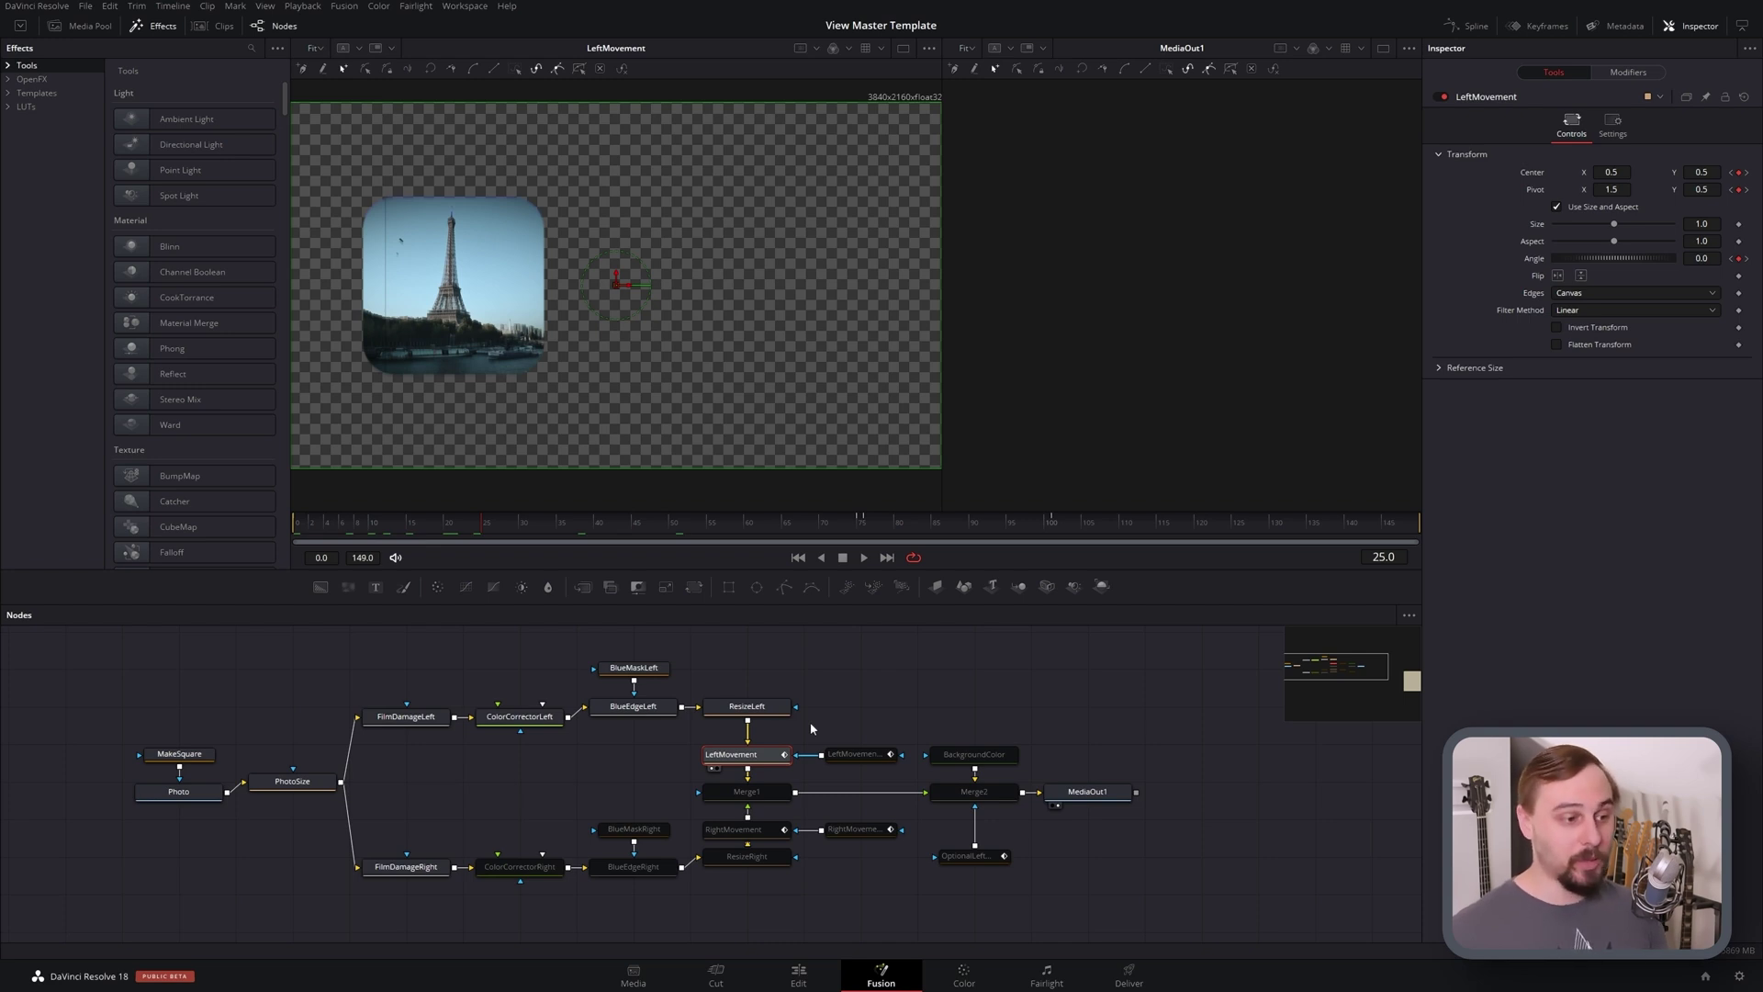
left_click_drag(850, 754, 850, 742)
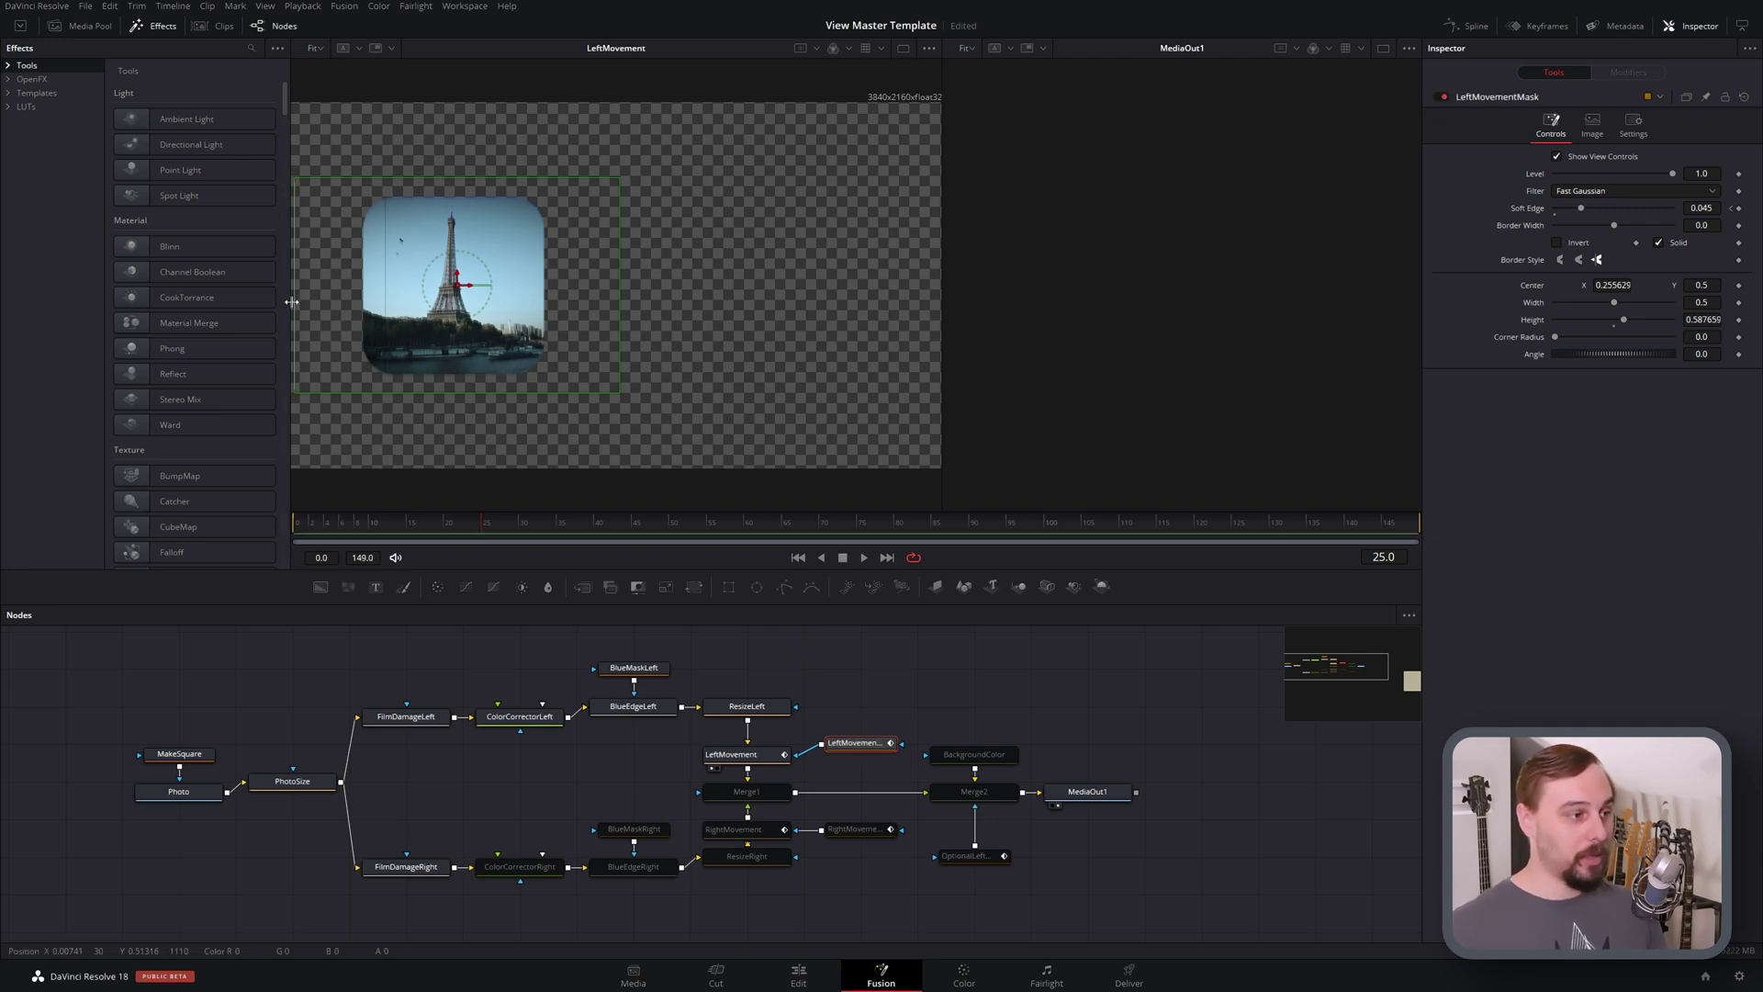
key("1")
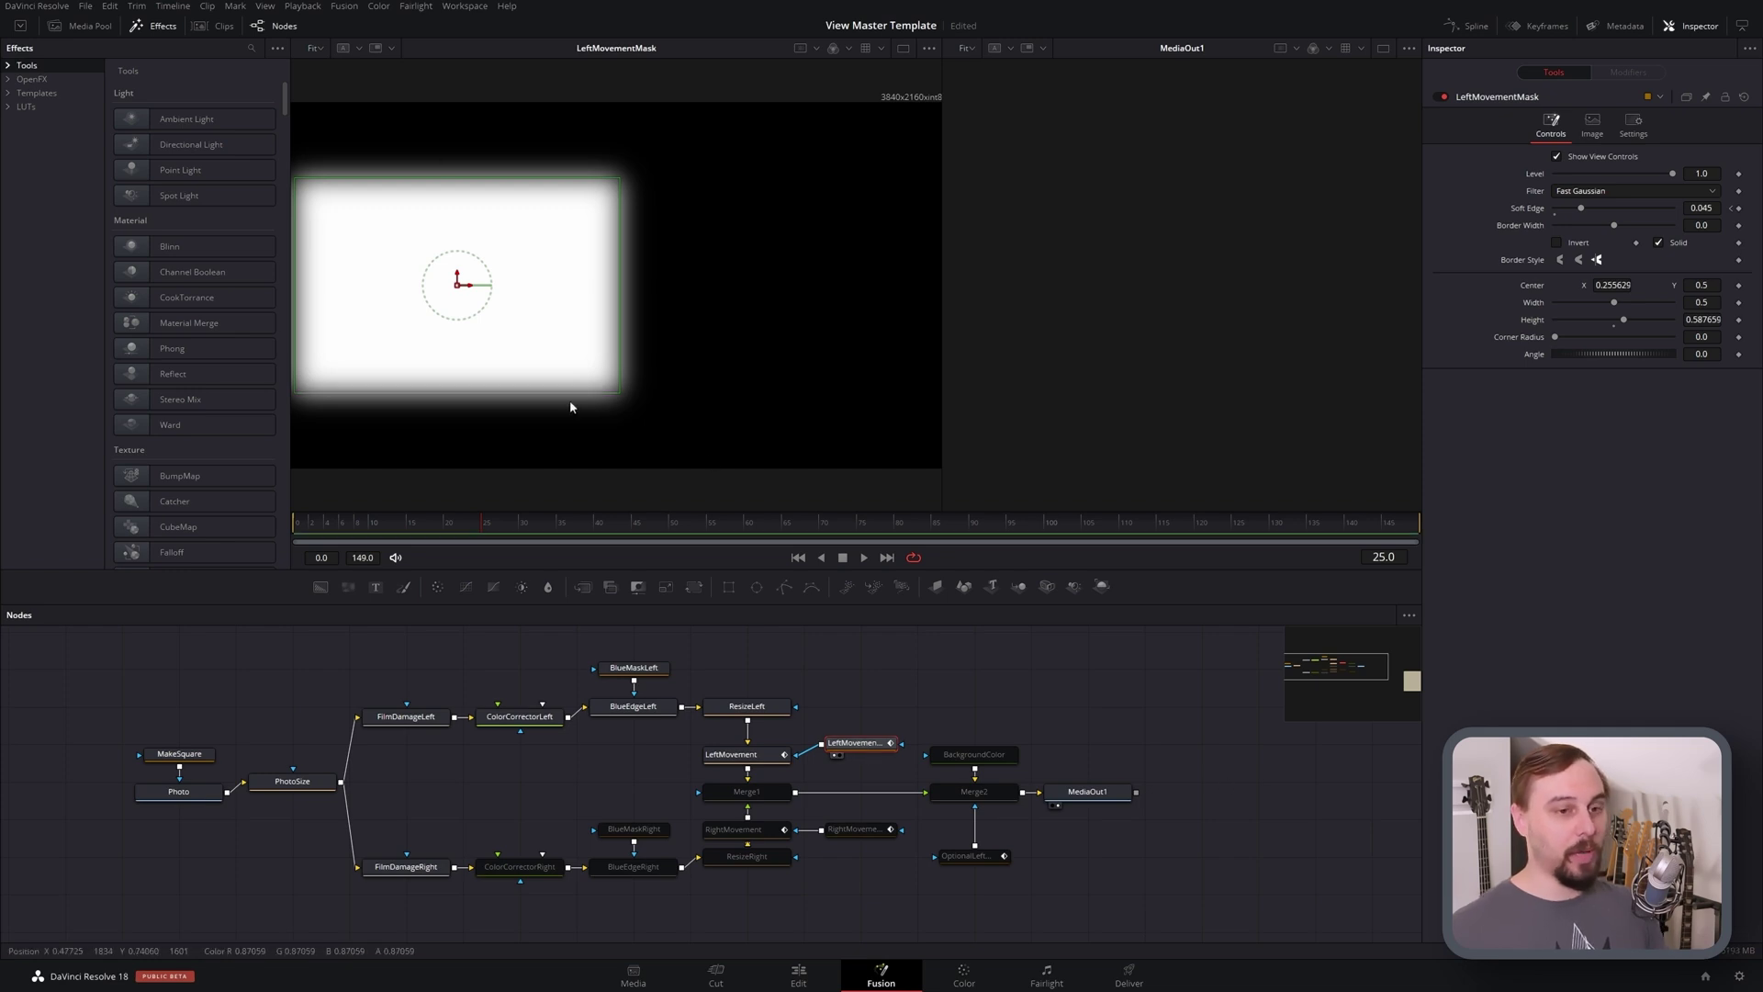
left_click(745, 761)
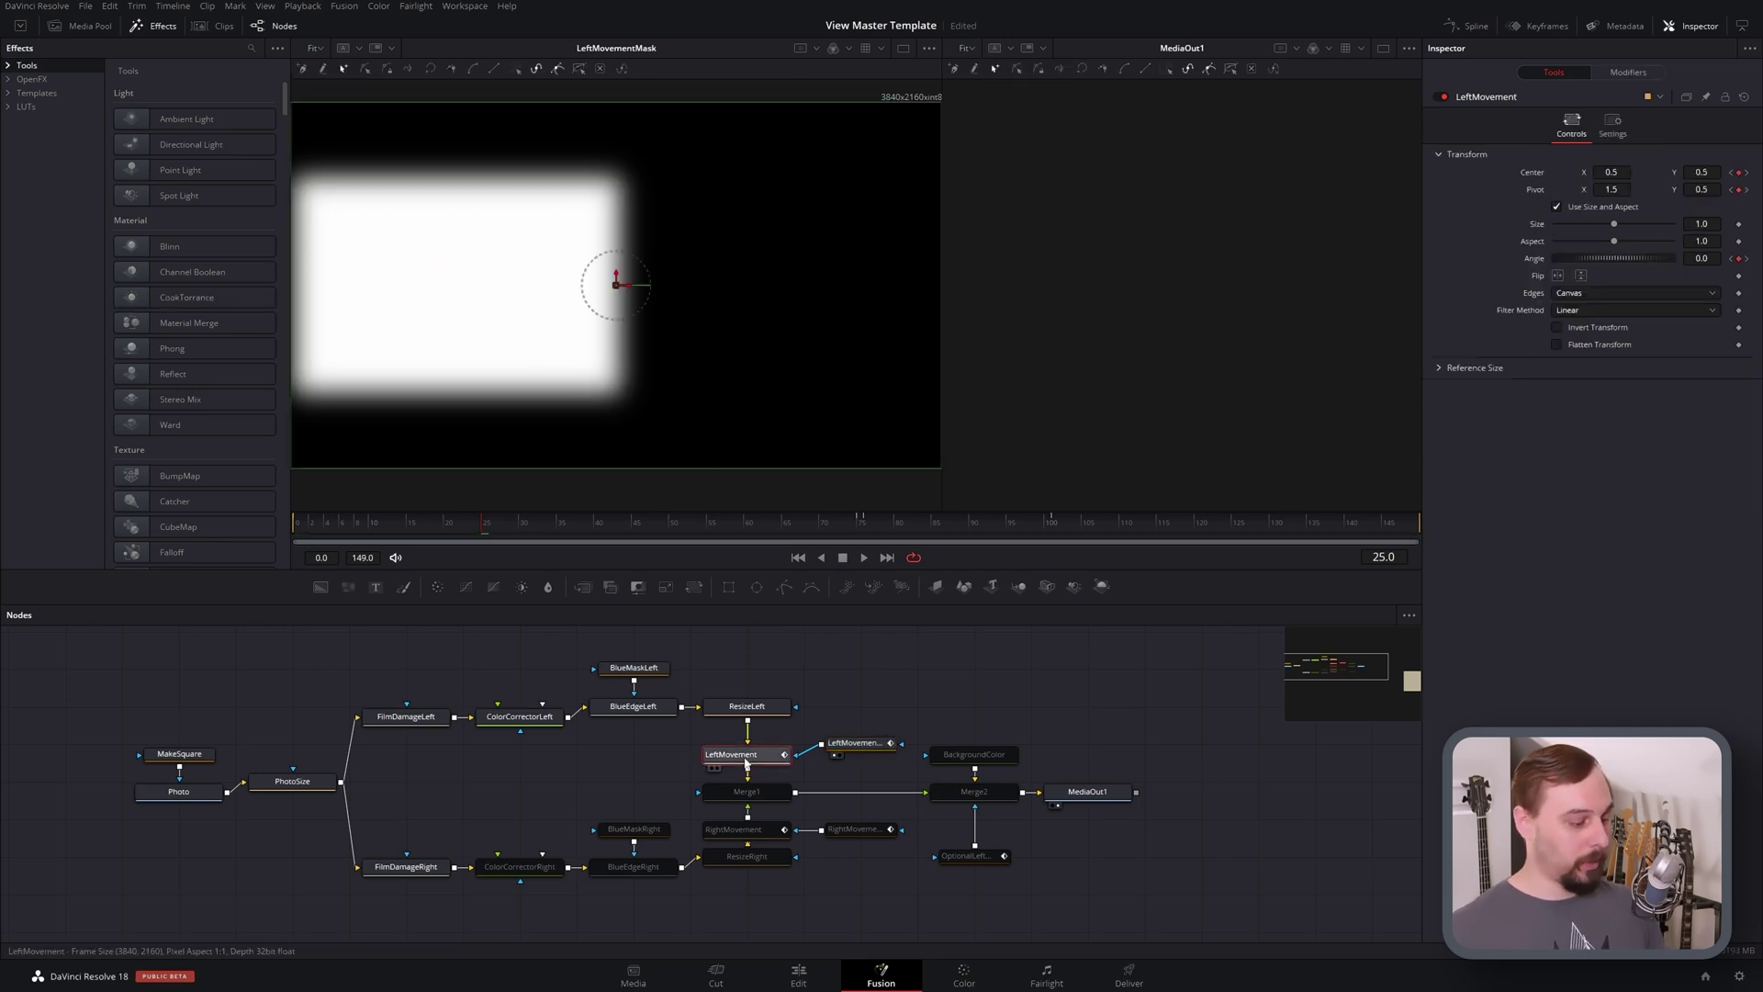
key("1")
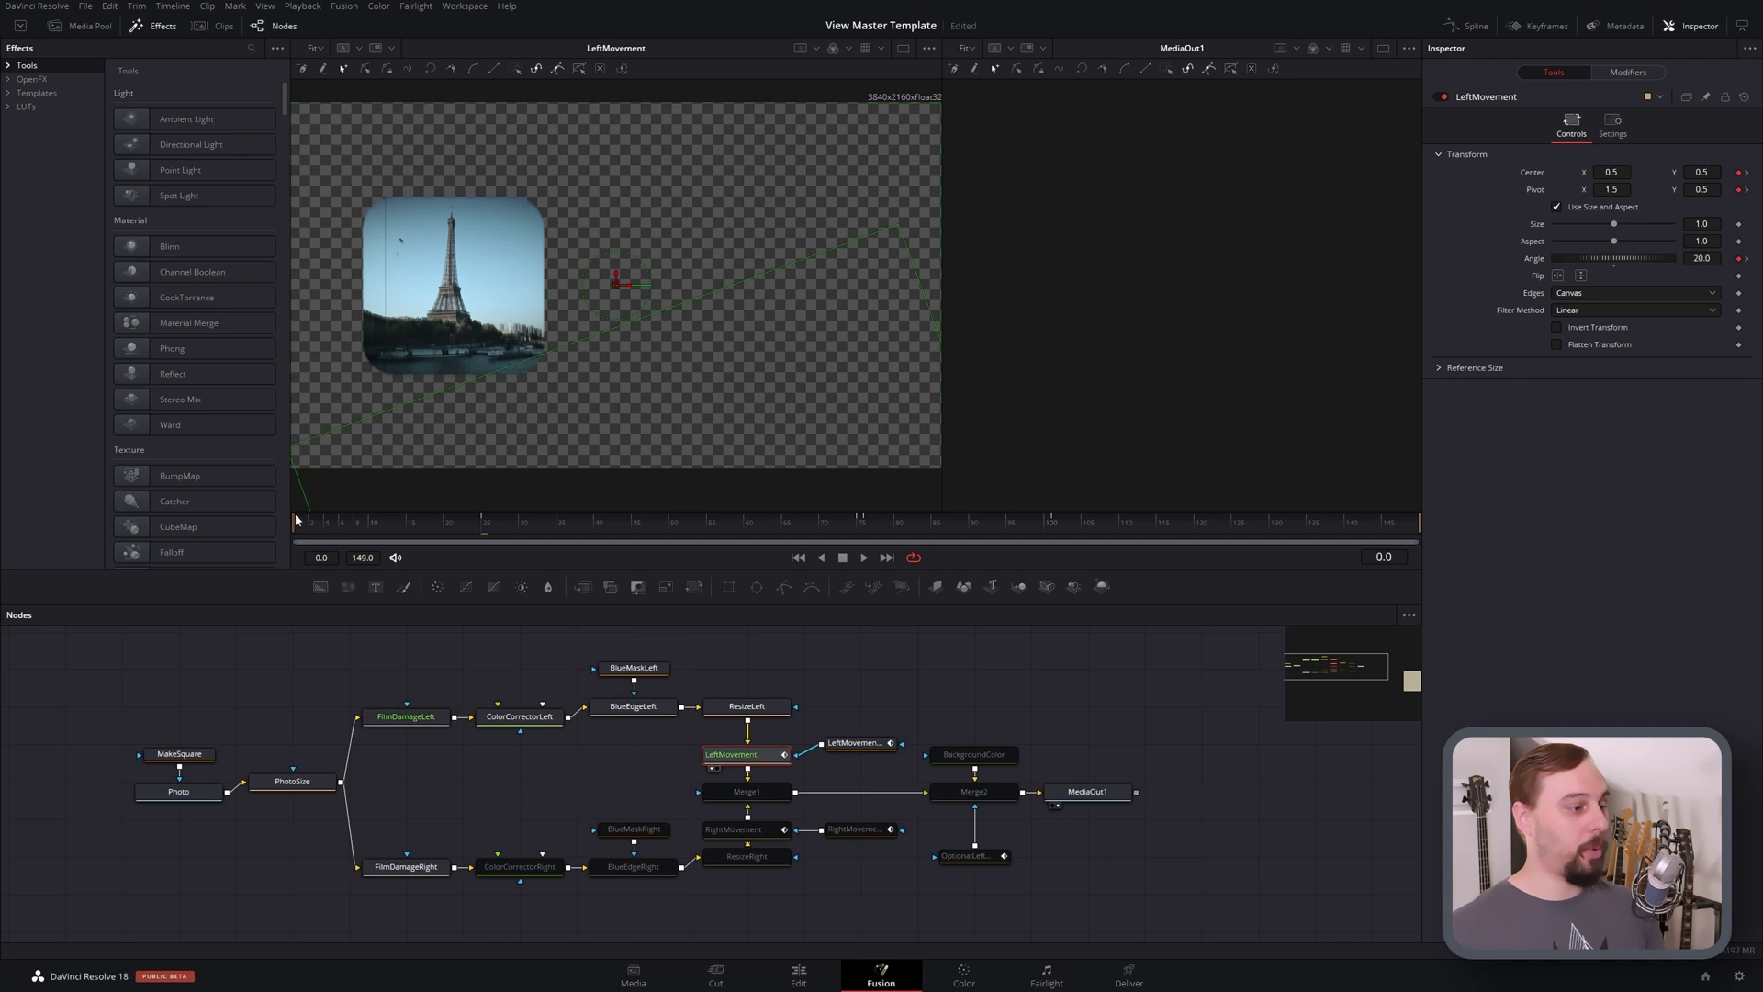
left_click_drag(296, 520, 492, 532)
Step: View the Merge1 output and re-enable ColorCorrectorRight
left_click(727, 798)
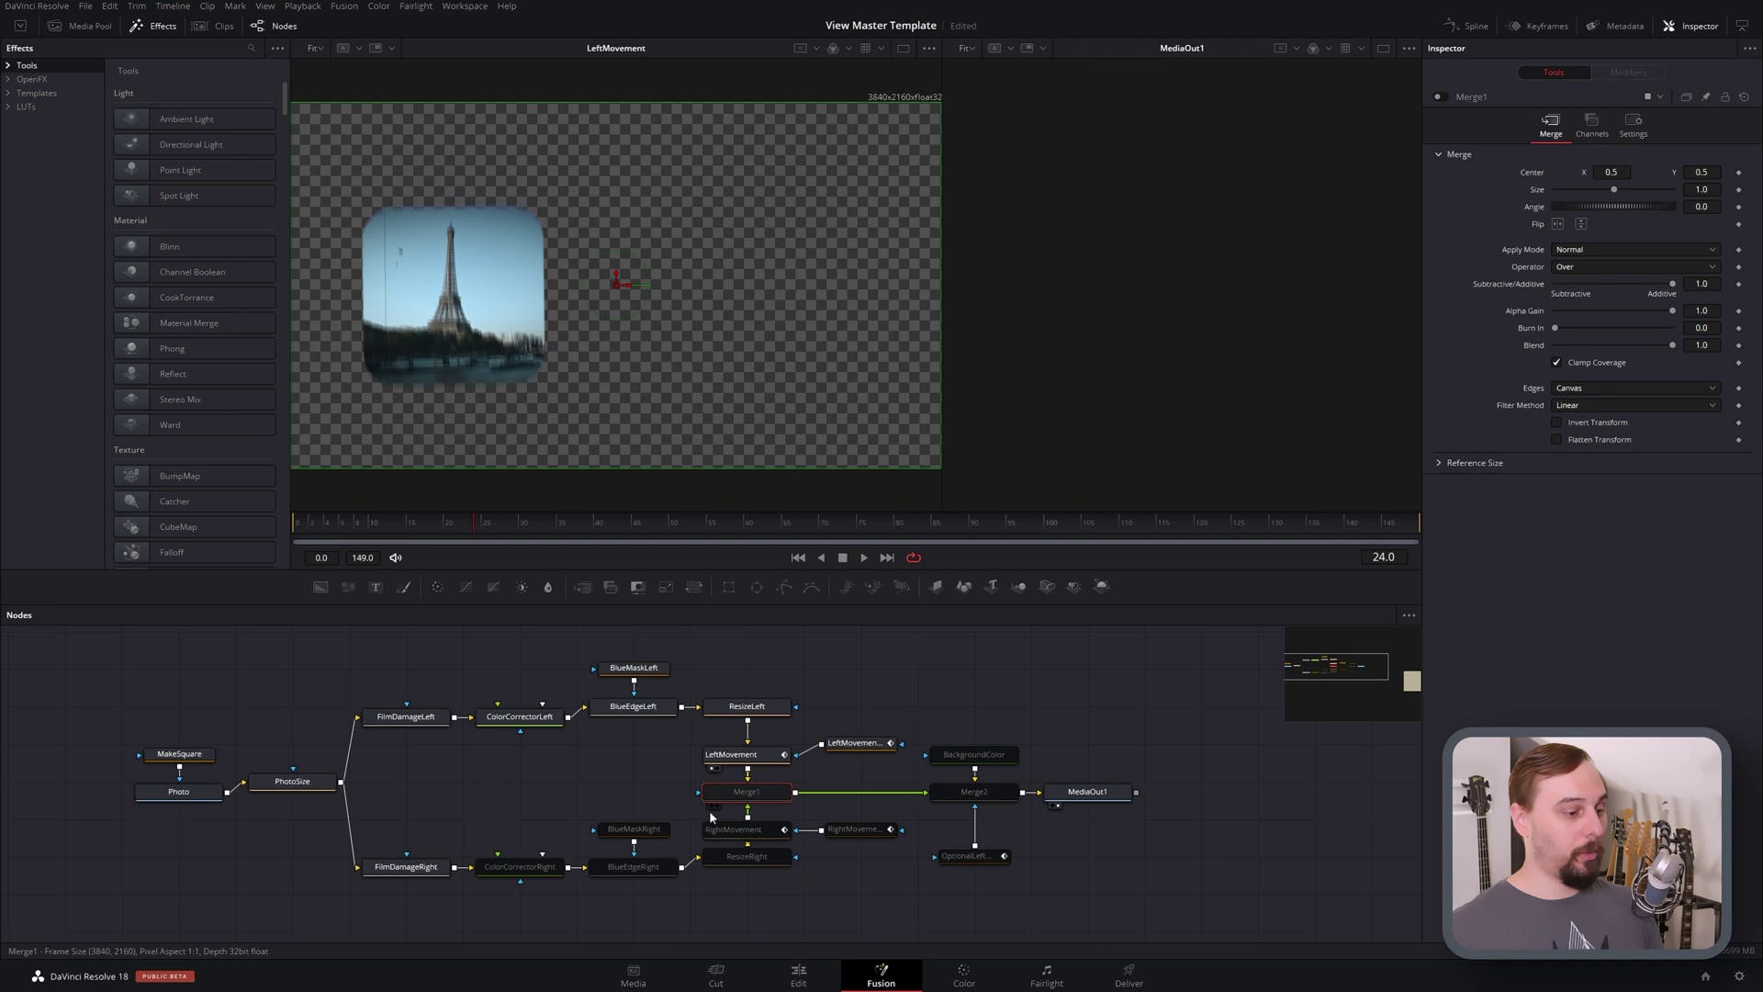
left_click(714, 808)
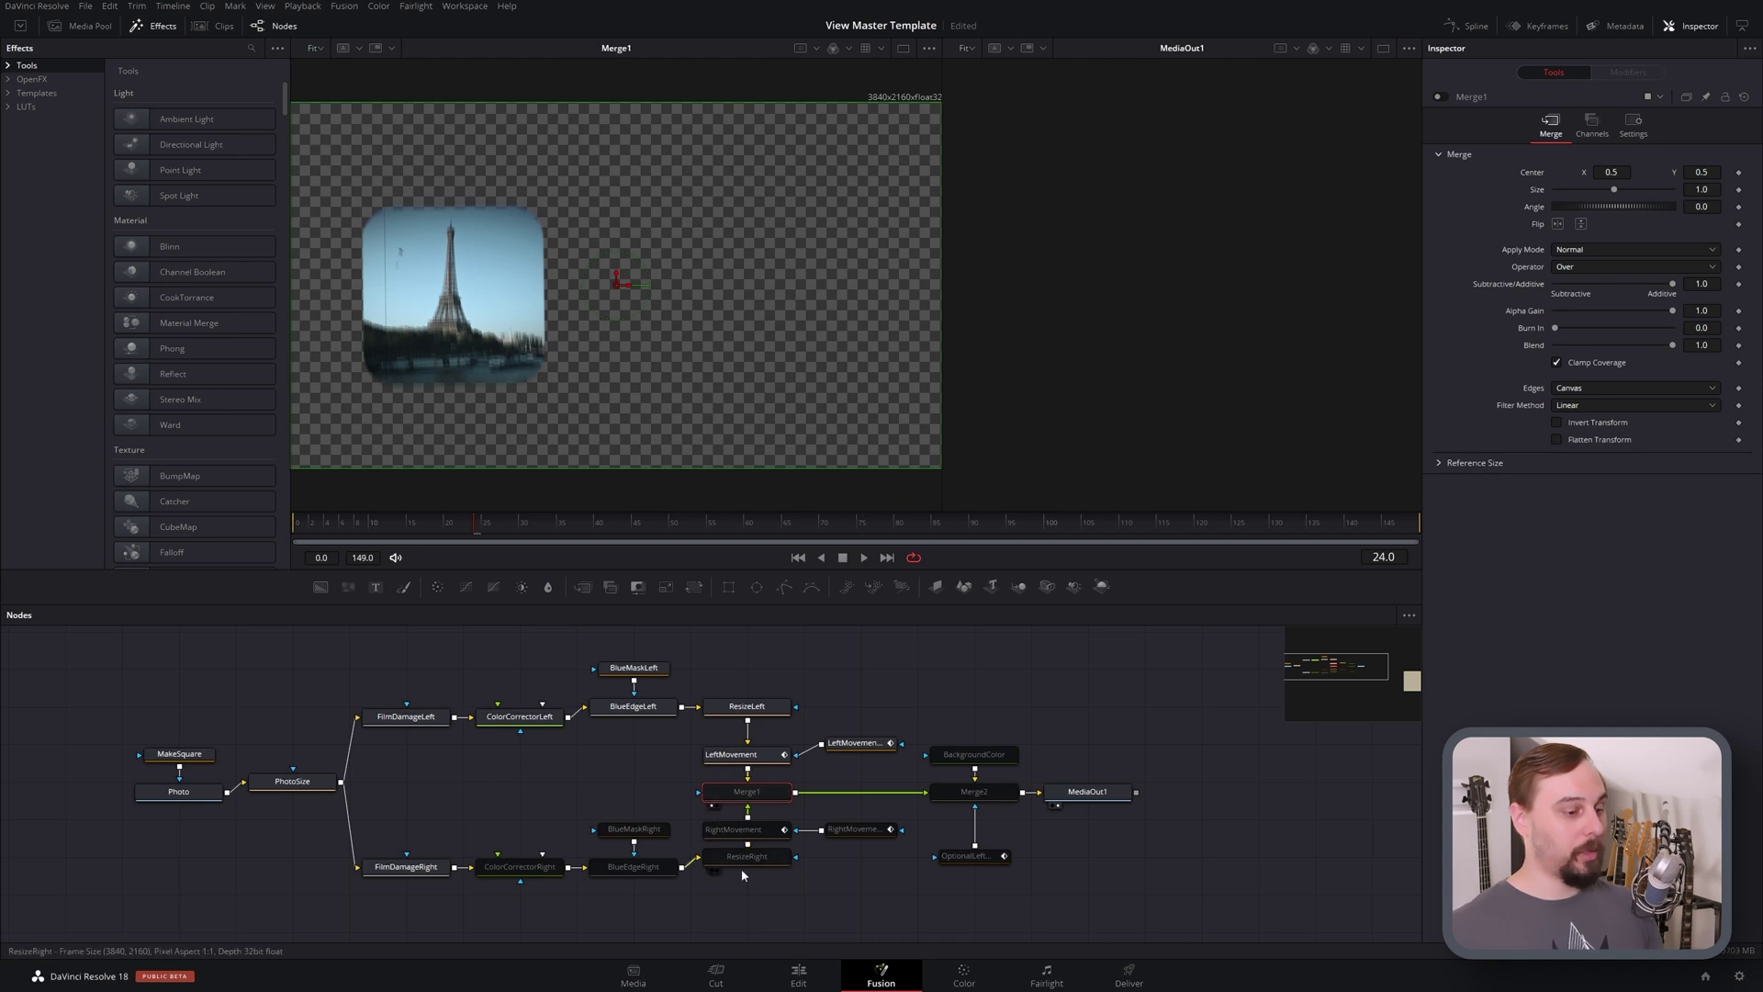
left_click(491, 868)
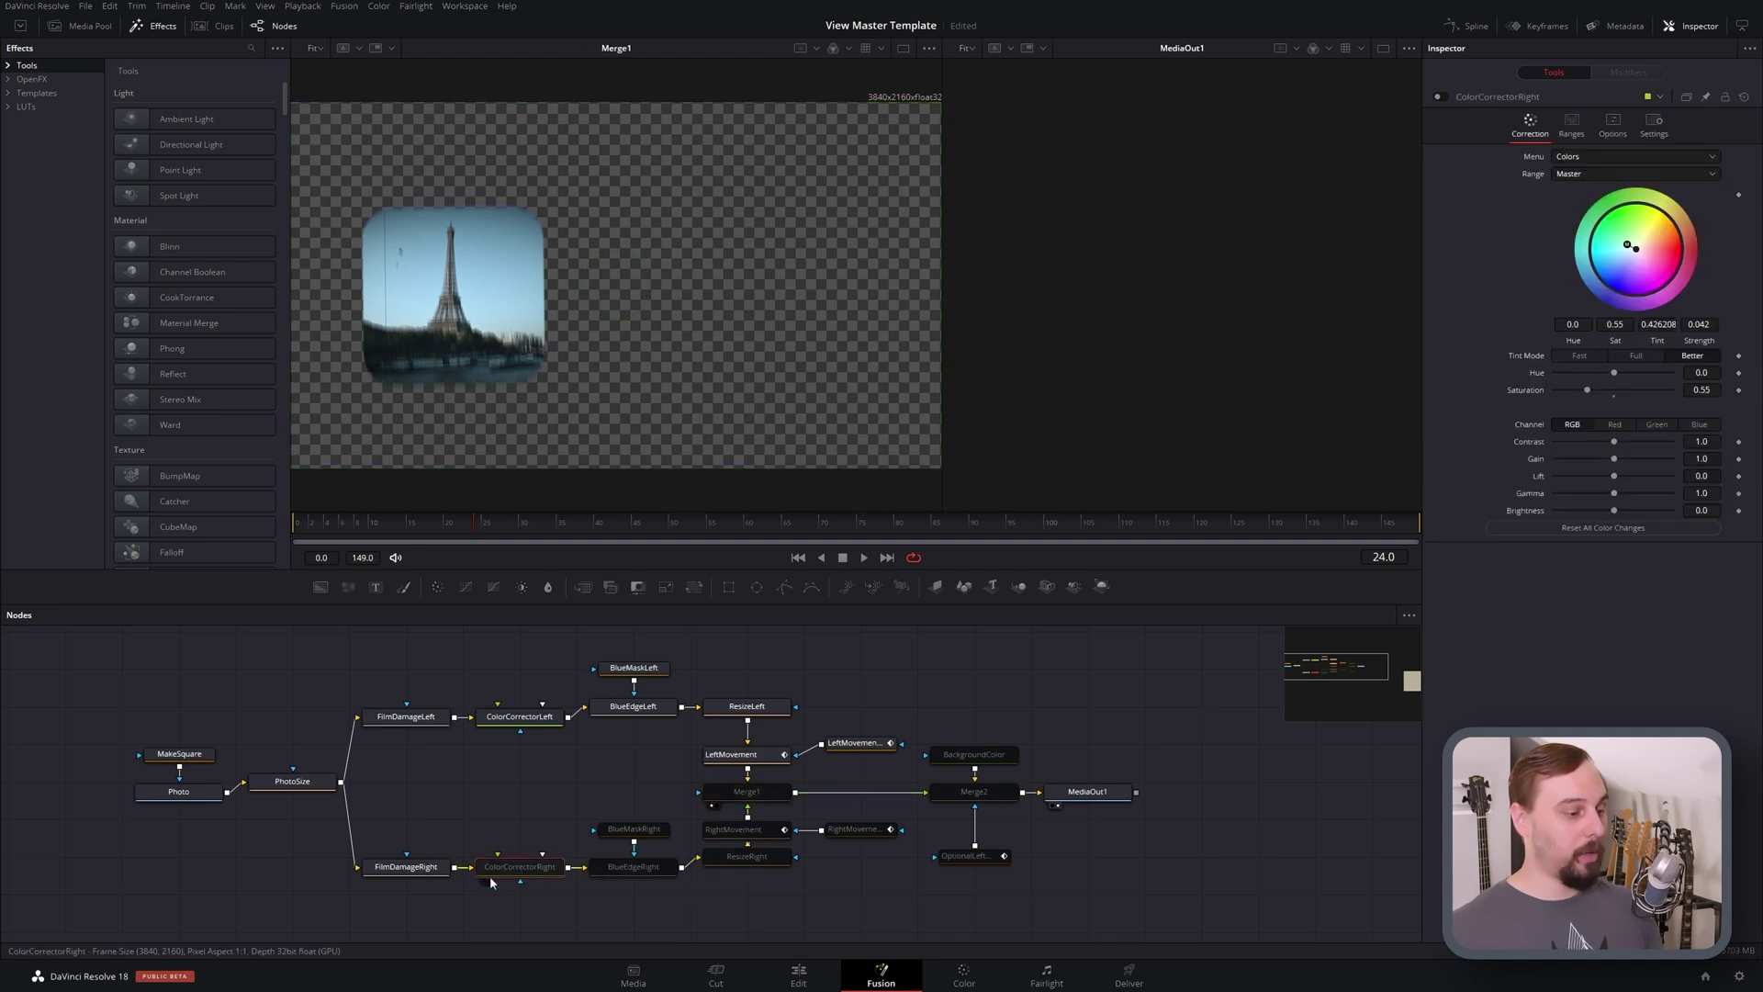
left_click(1439, 98)
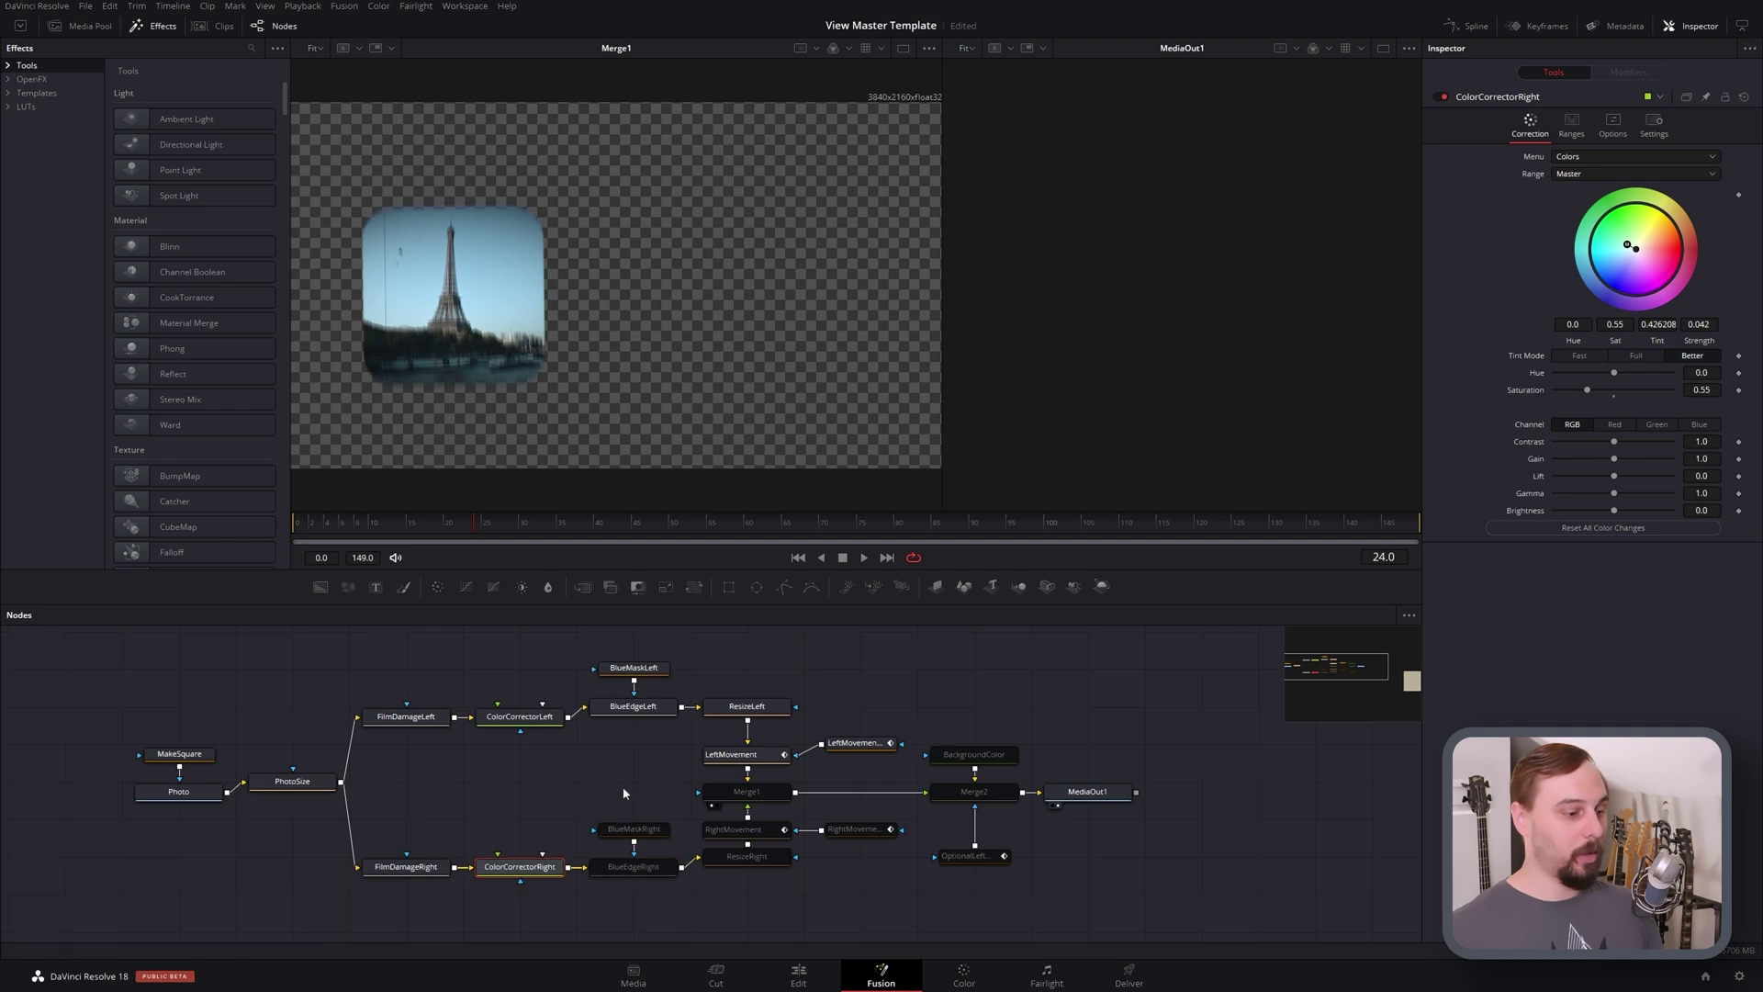
Step: Enable the remaining right-photo mask, edge, resize and movement nodes, preview an early frame, and save
left_click_drag(623, 794, 763, 875)
left_click(1440, 96)
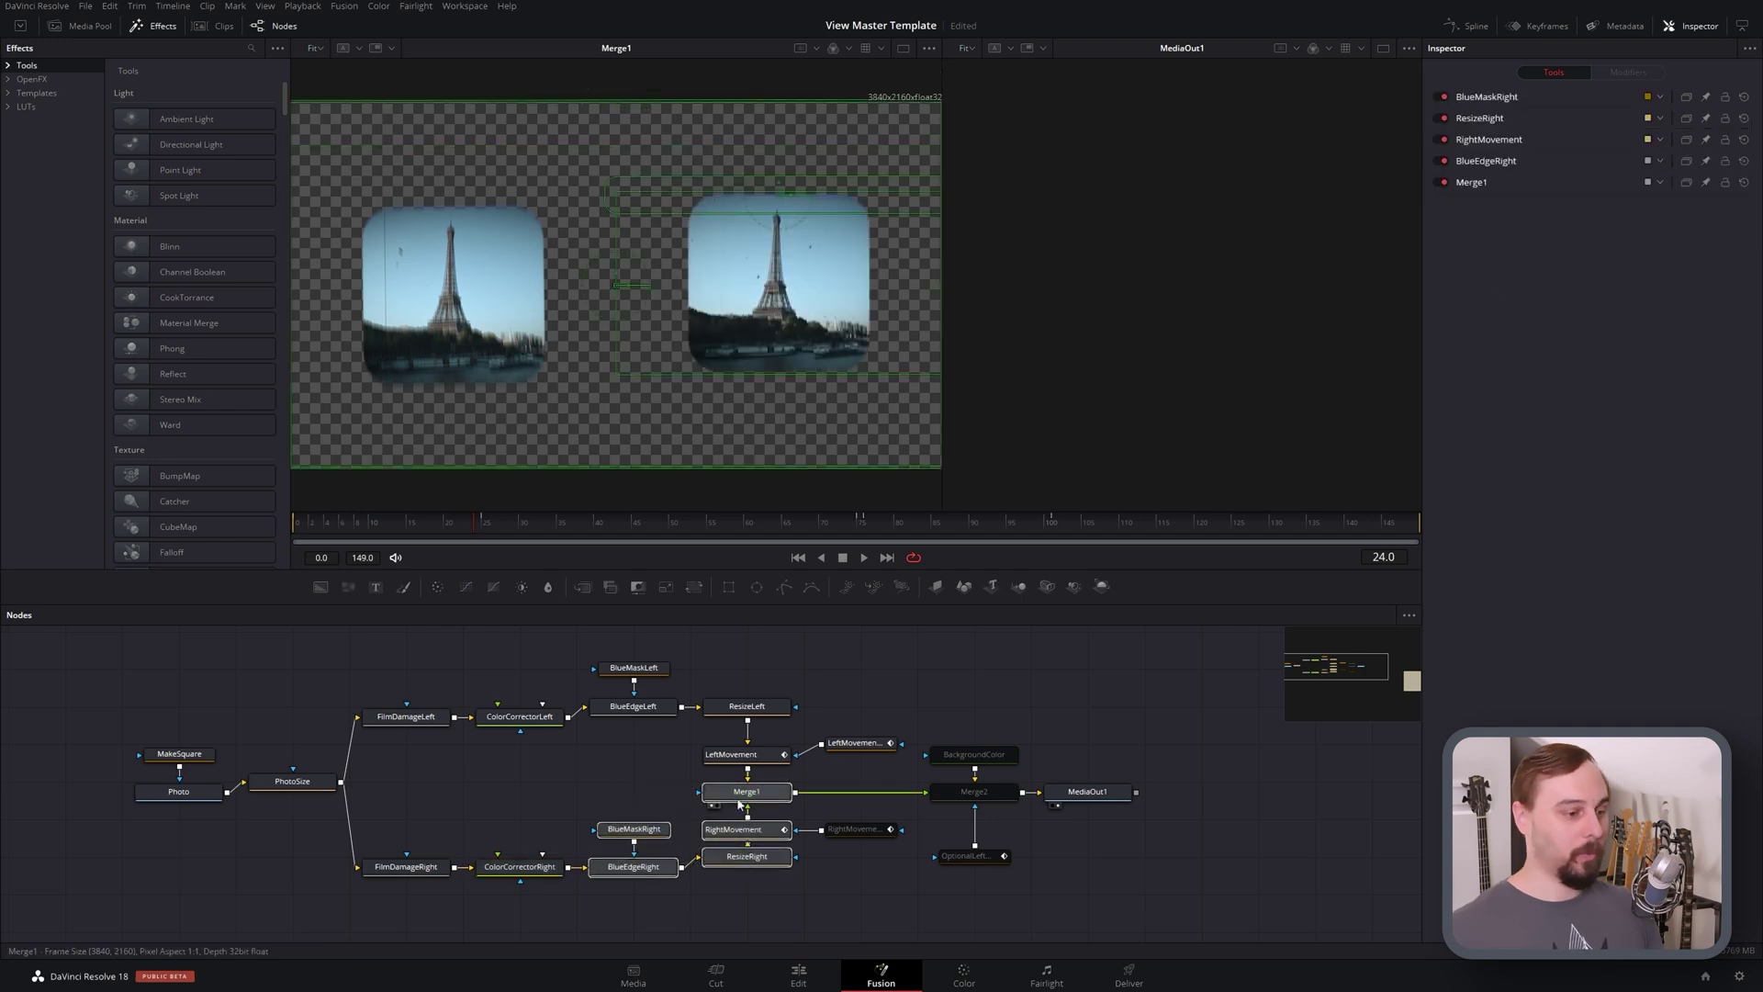
left_click(308, 527)
left_click_drag(308, 527, 491, 539)
key("ctrl+s")
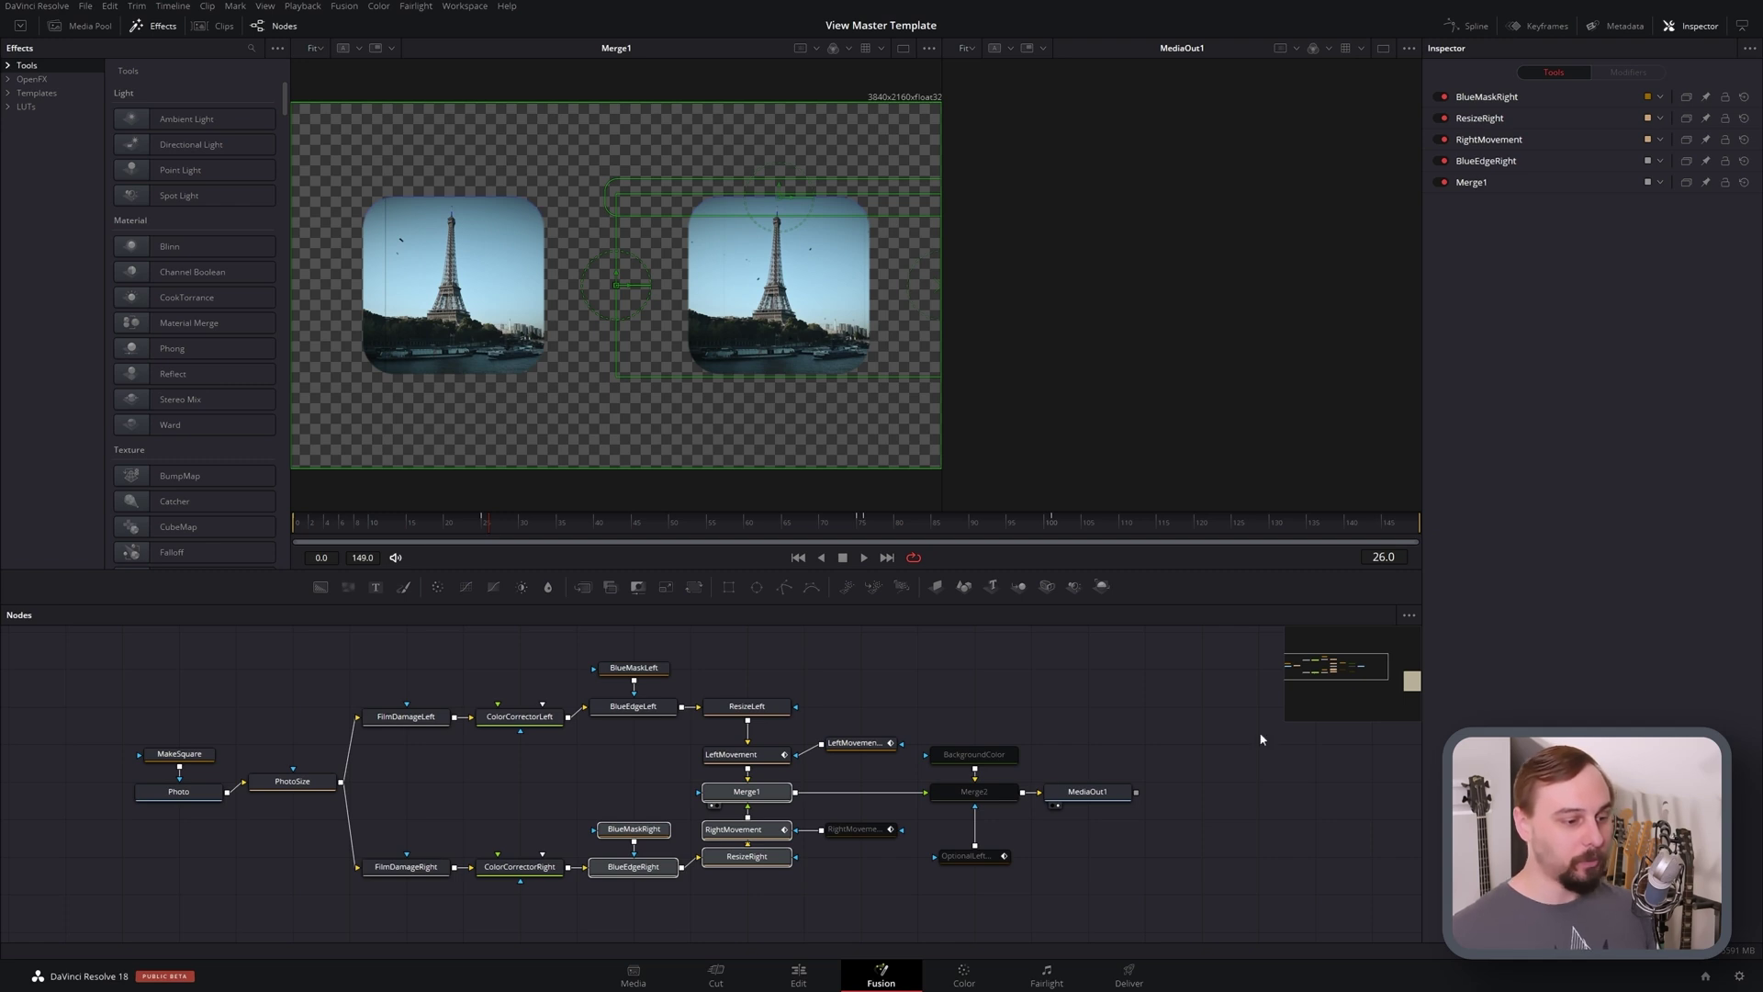
Step: Enable the Merge2 and black BackgroundColor nodes so both photos show on black
left_click(853, 828)
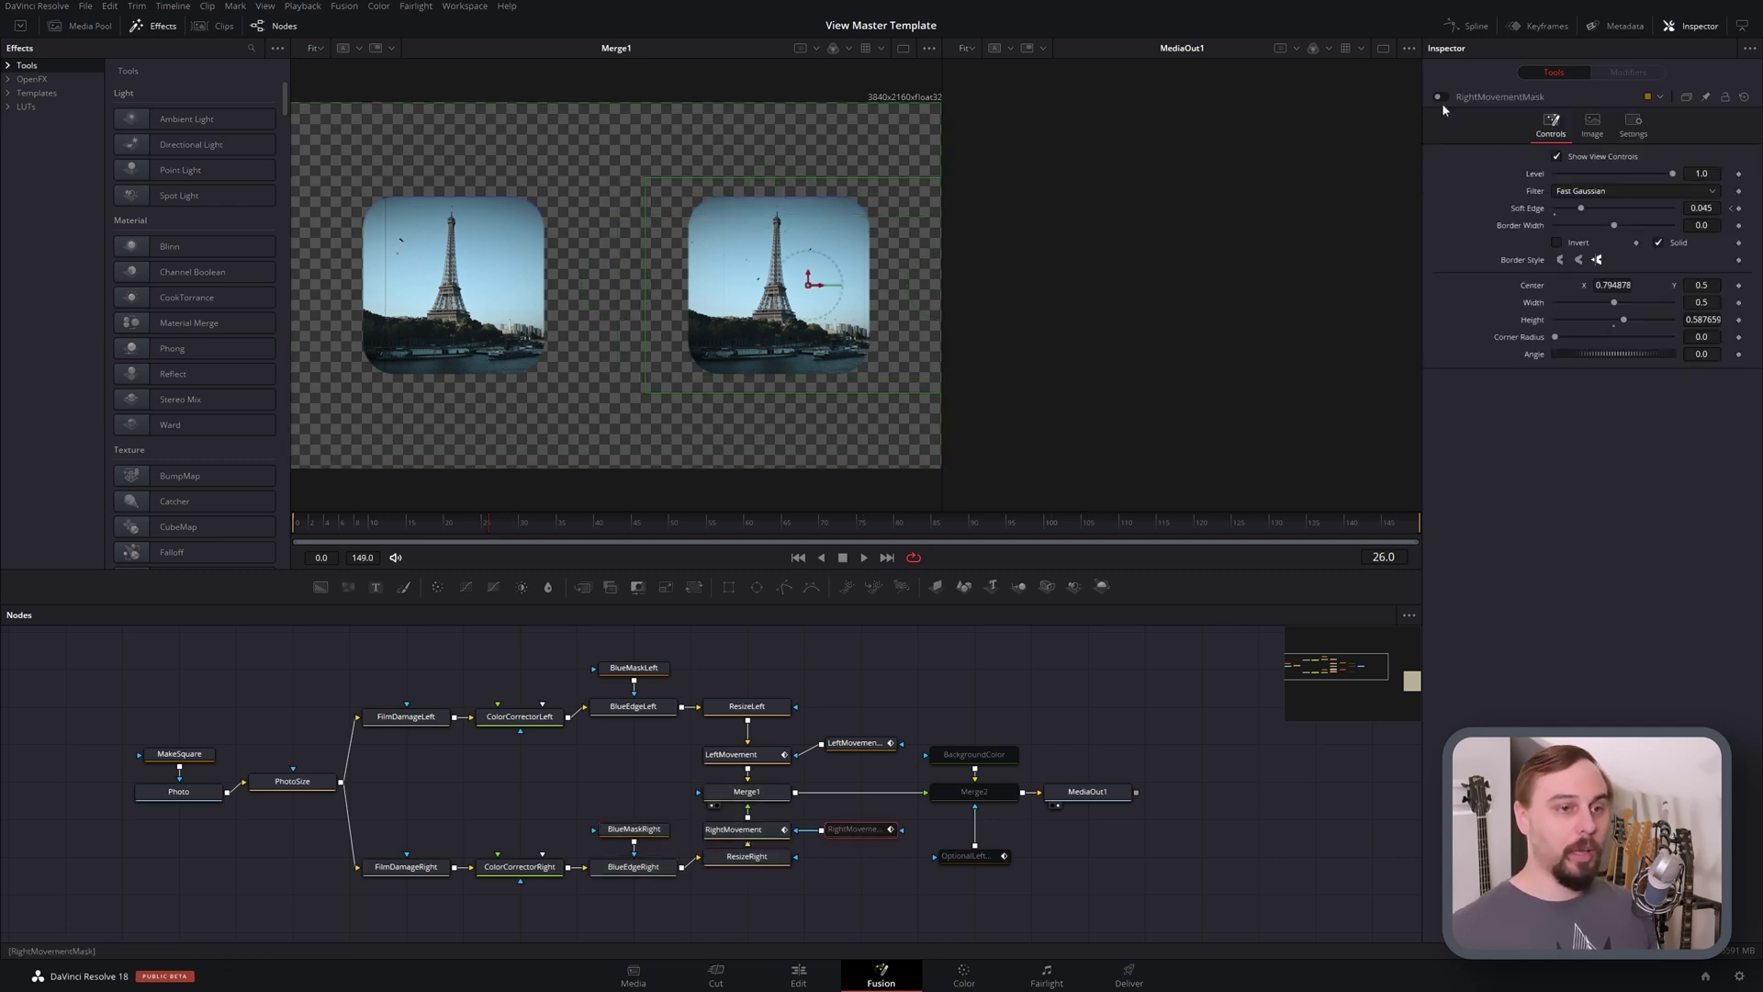
left_click(974, 795)
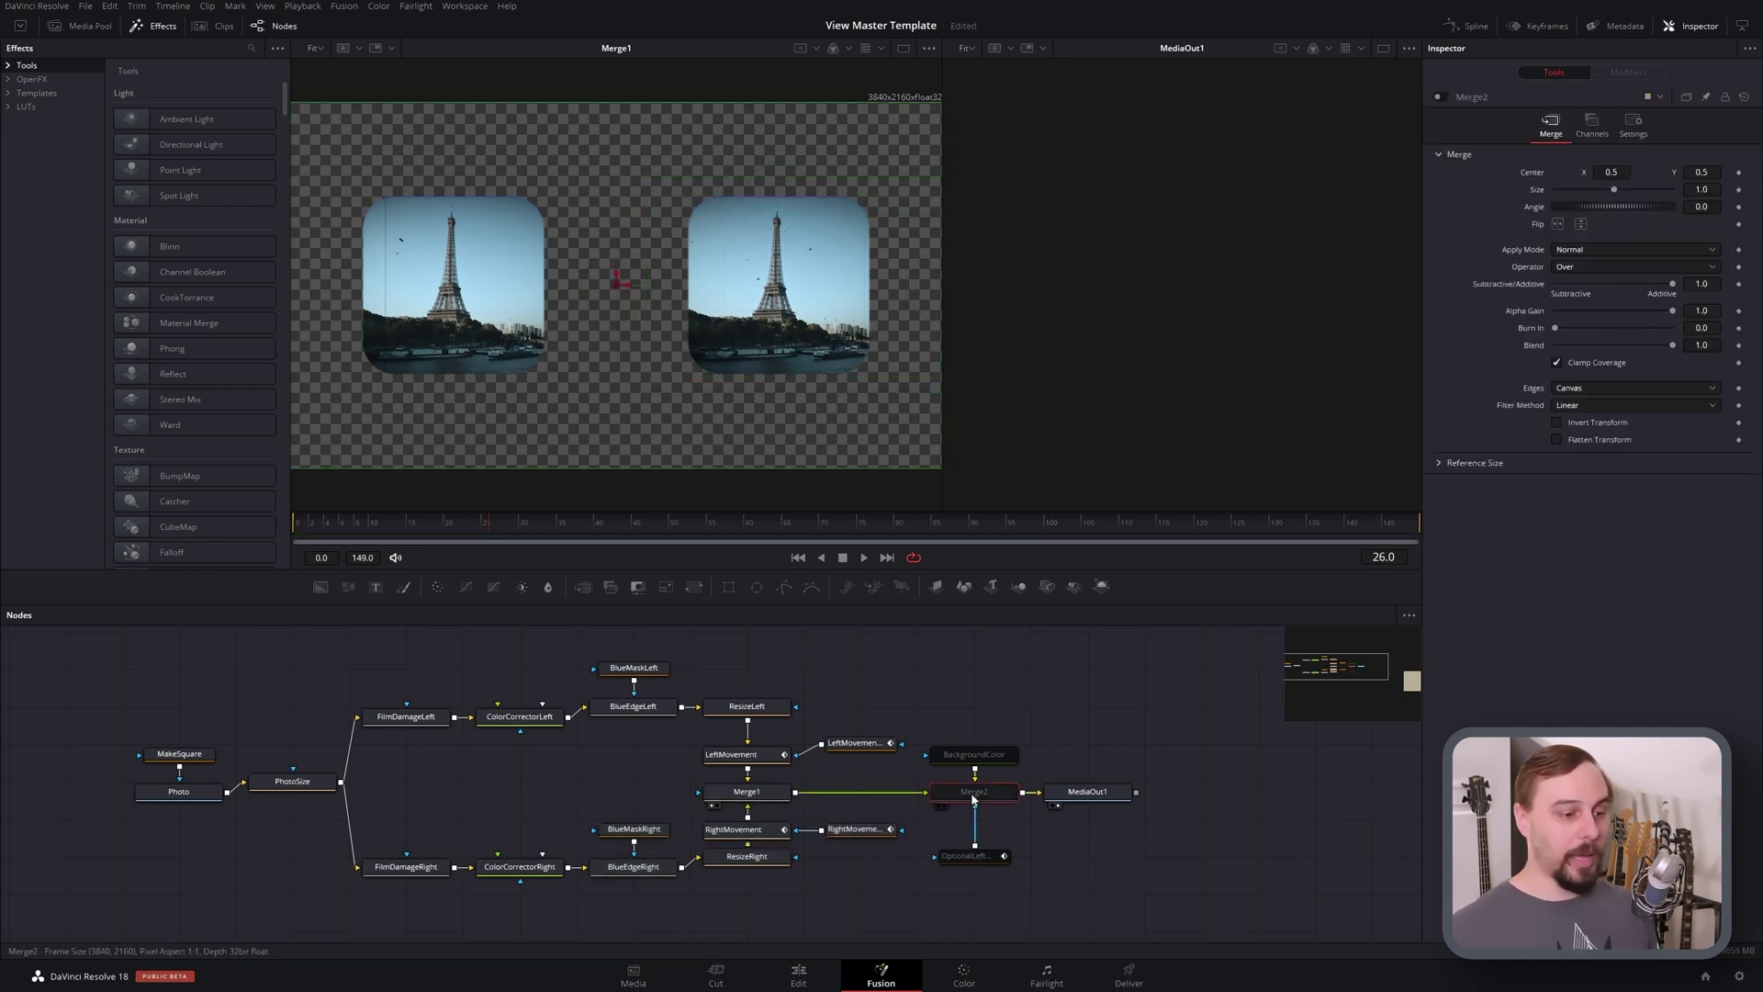
left_click(1440, 97)
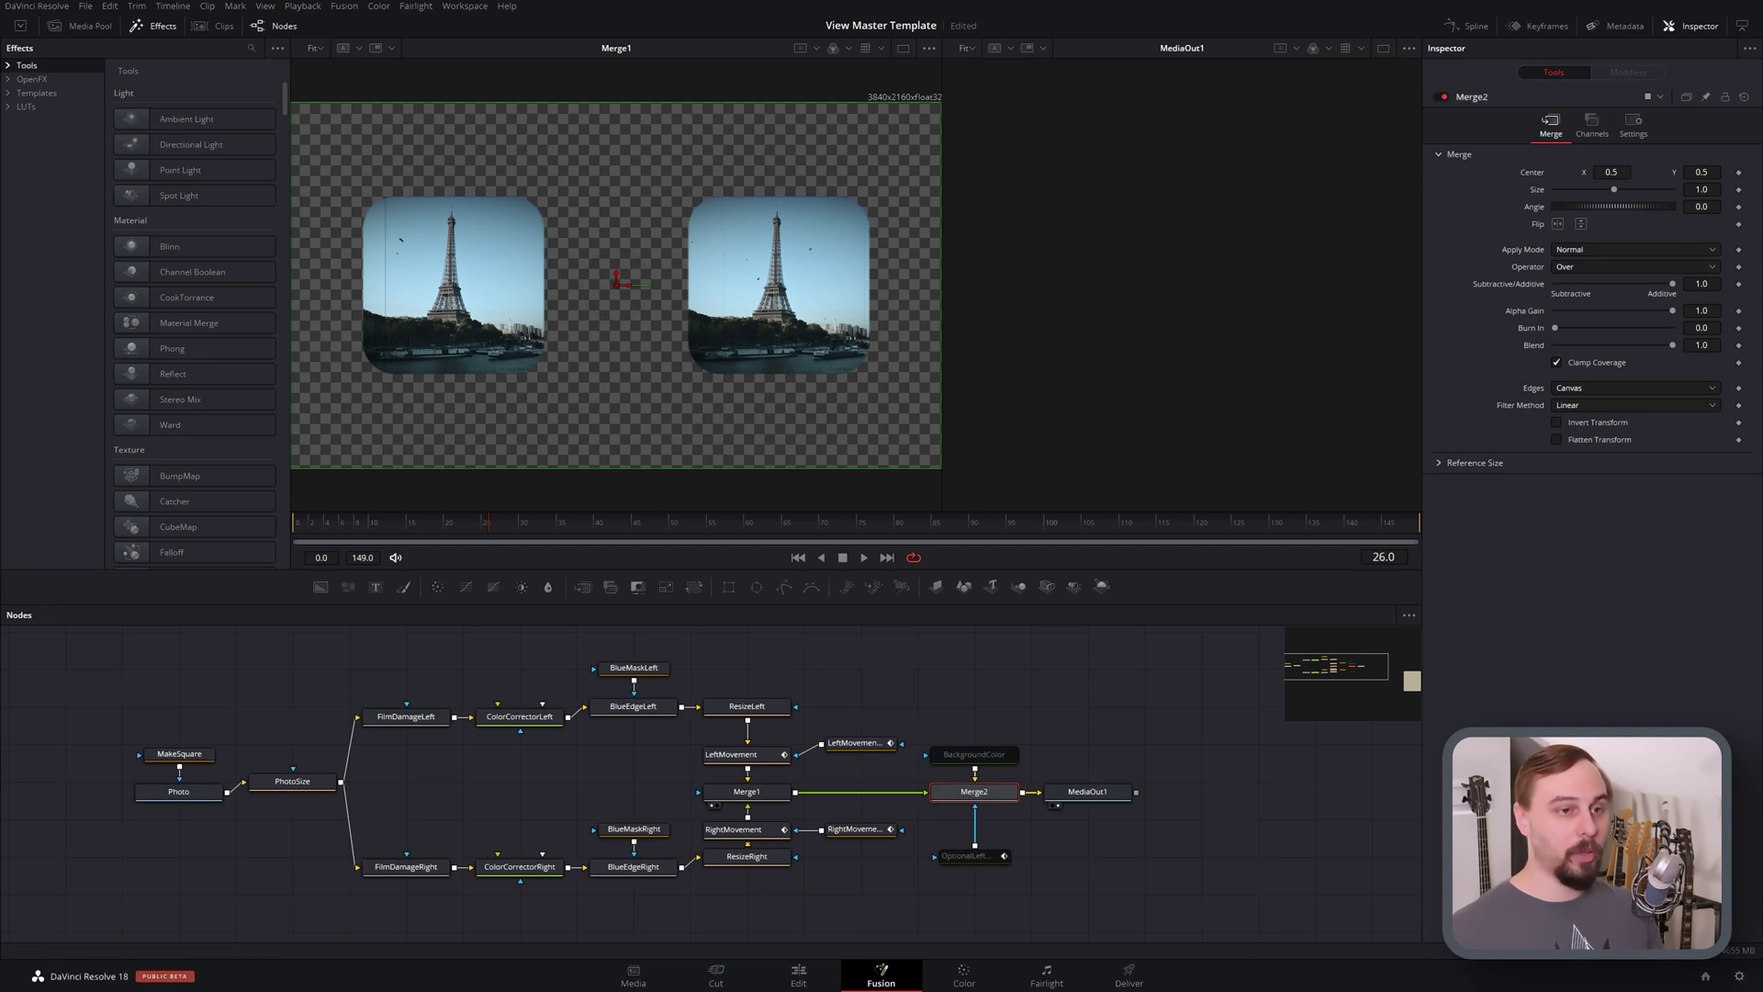
left_click(974, 754)
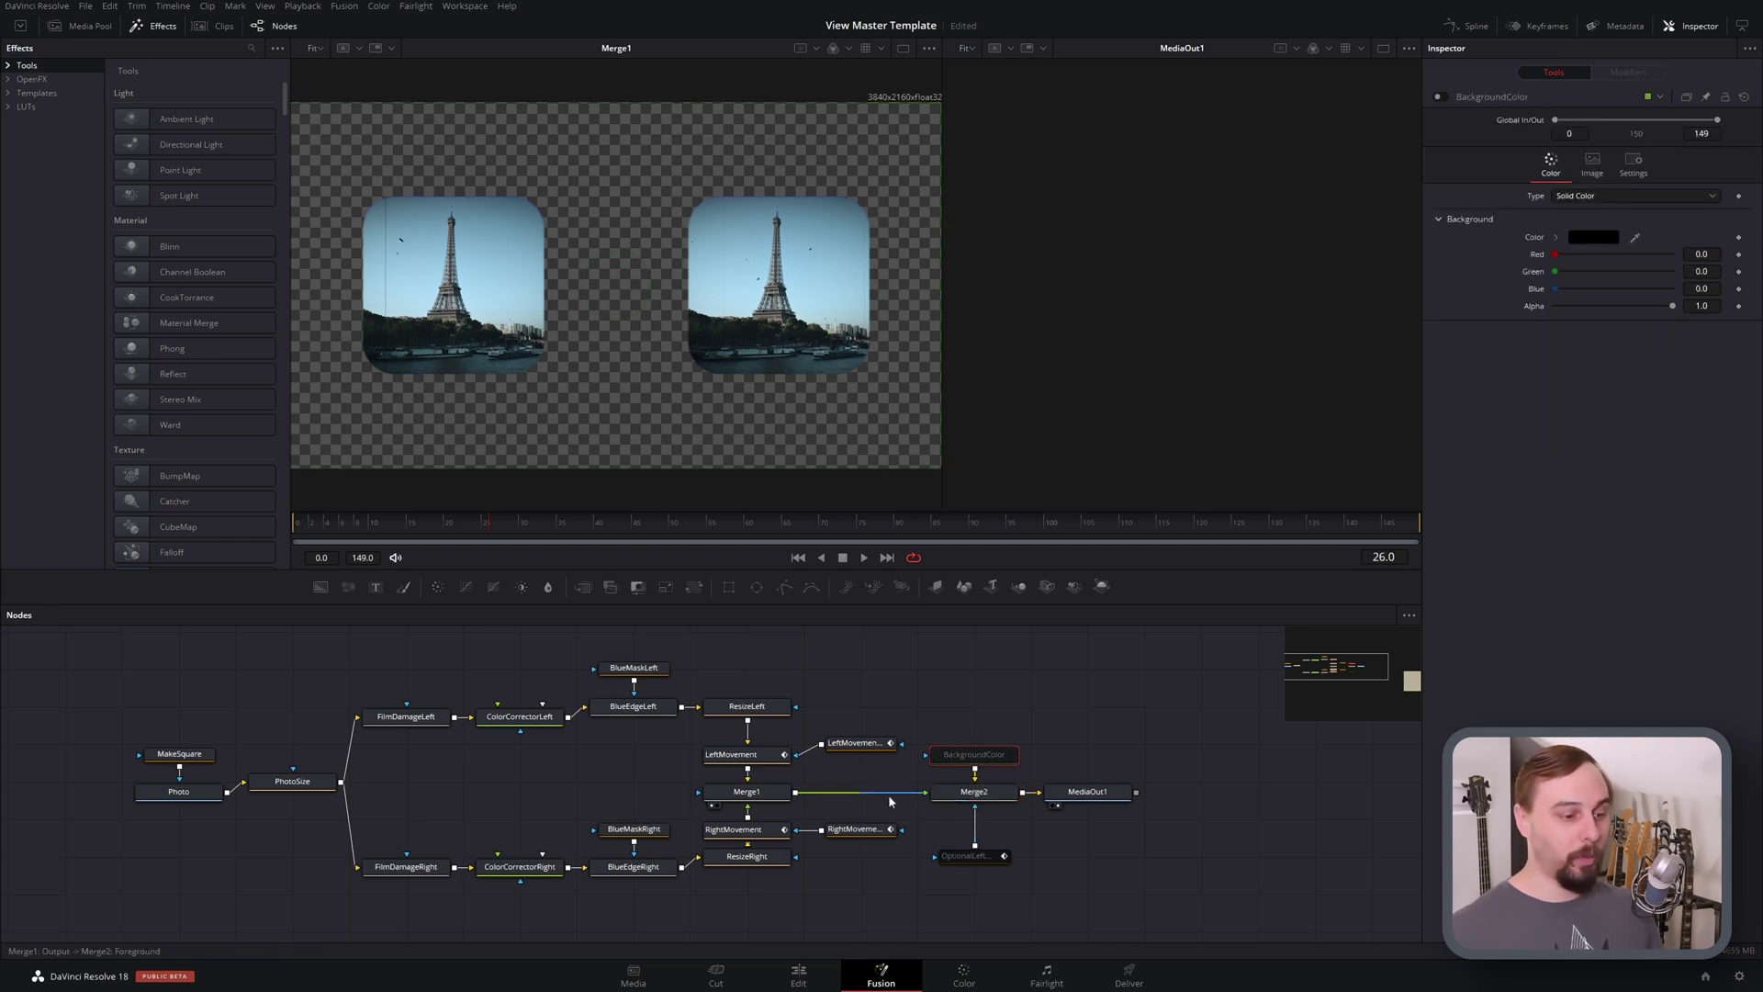
left_click(1440, 96)
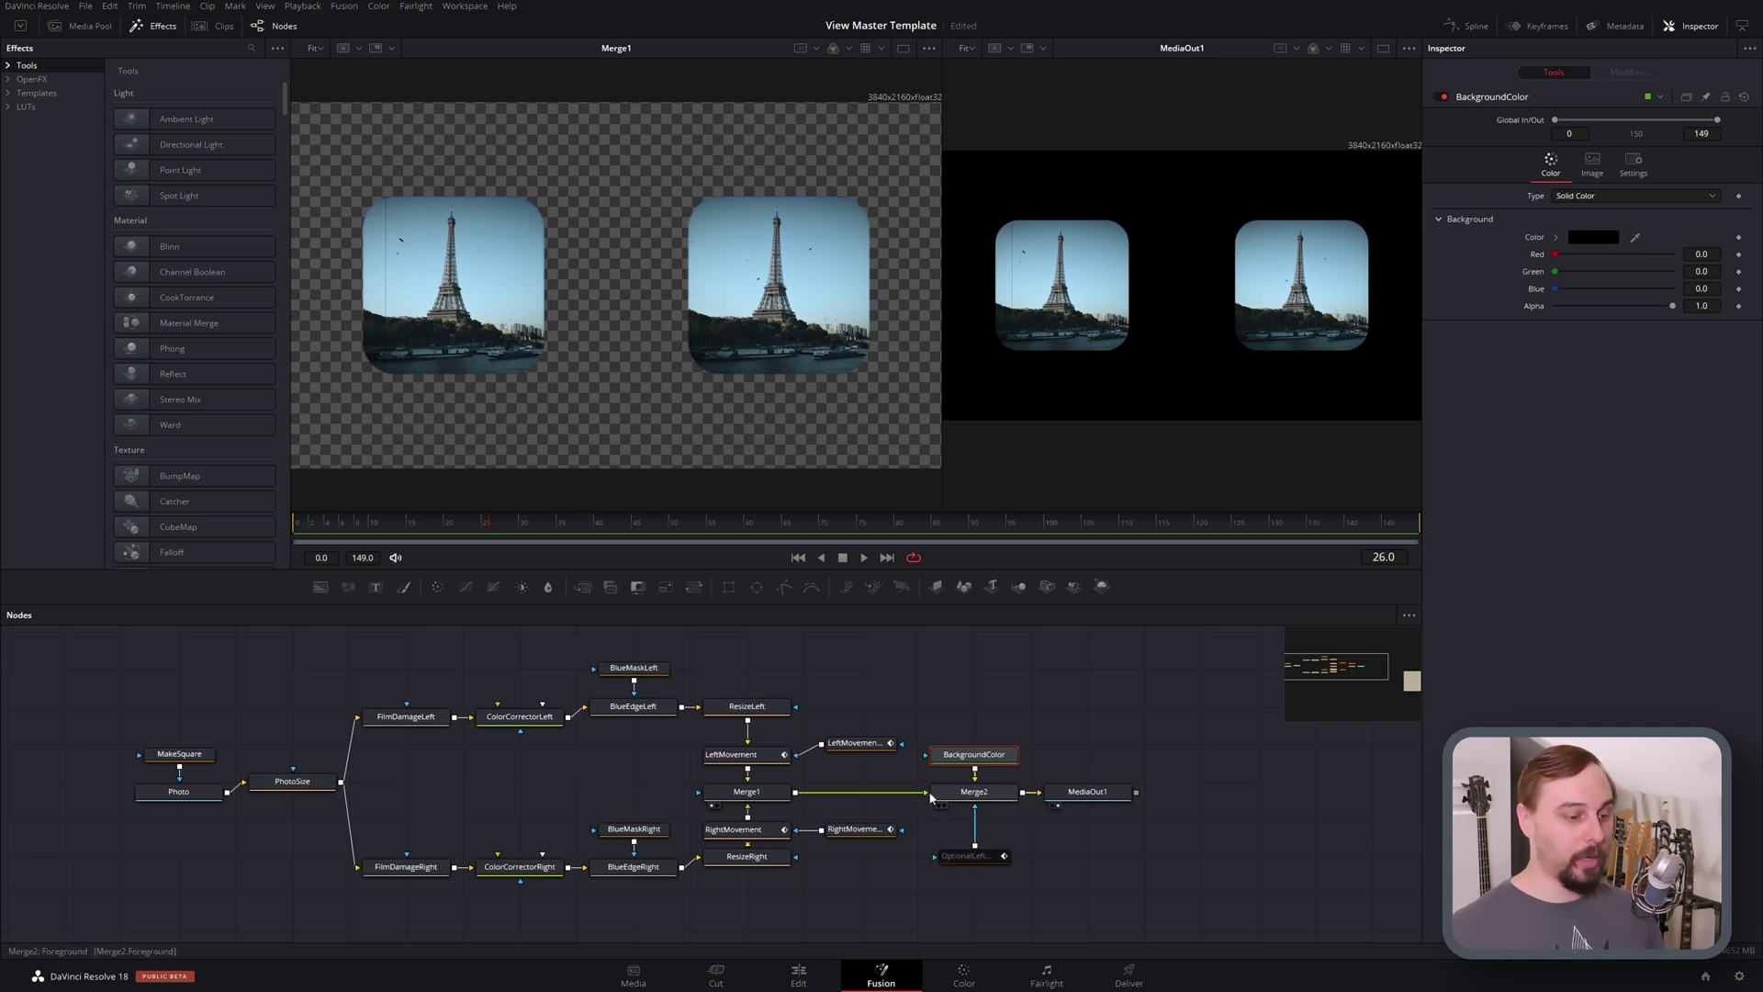
left_click(964, 856)
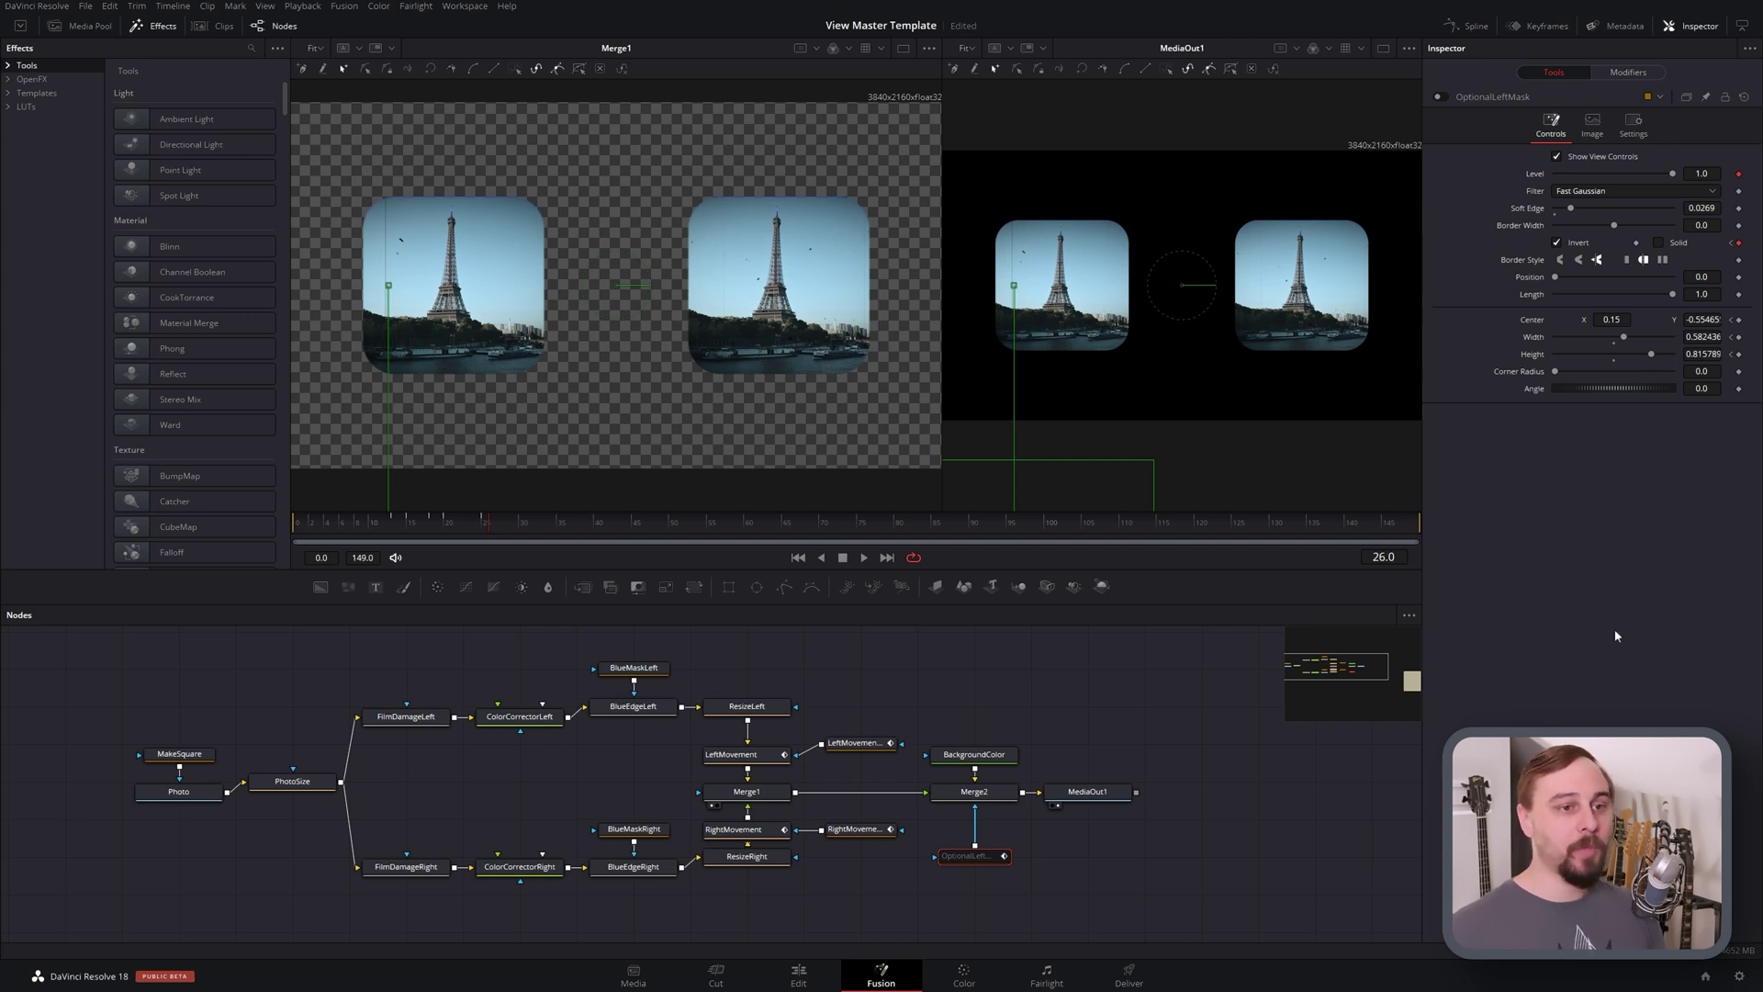
Step: Enable OptionalLeftMask, widen the left viewer, and scrub frames 8–19 to preview
left_click(1439, 97)
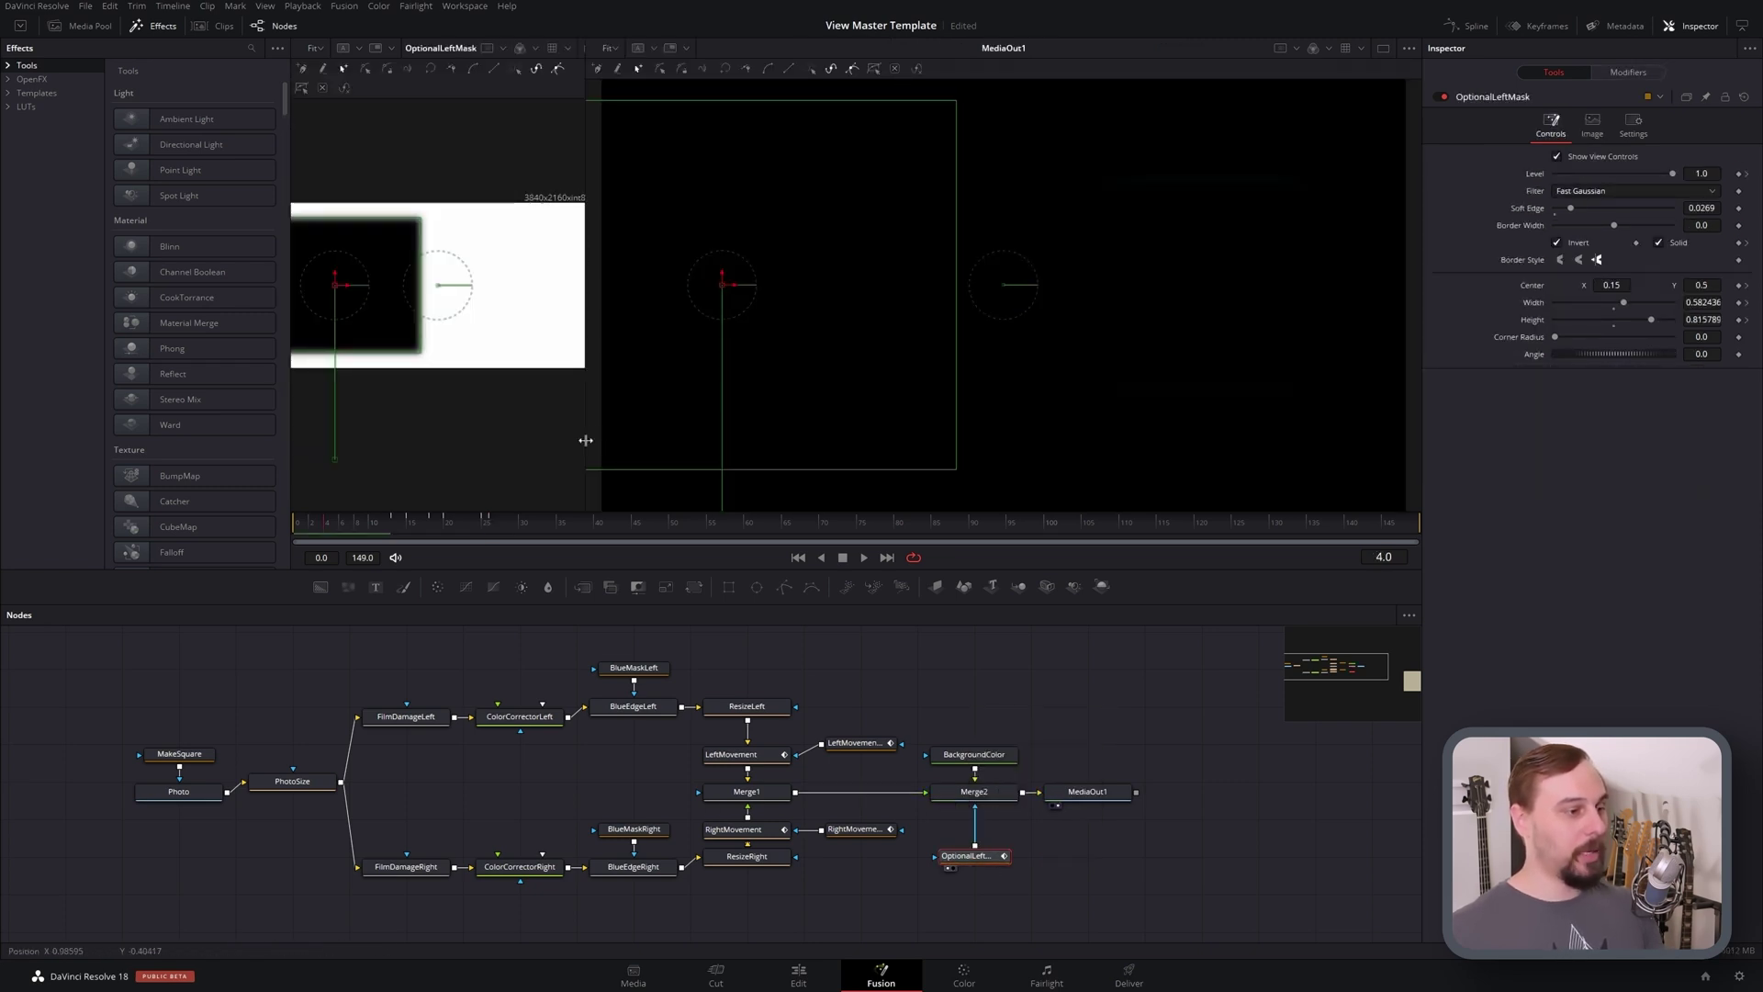
left_click_drag(585, 440, 694, 451)
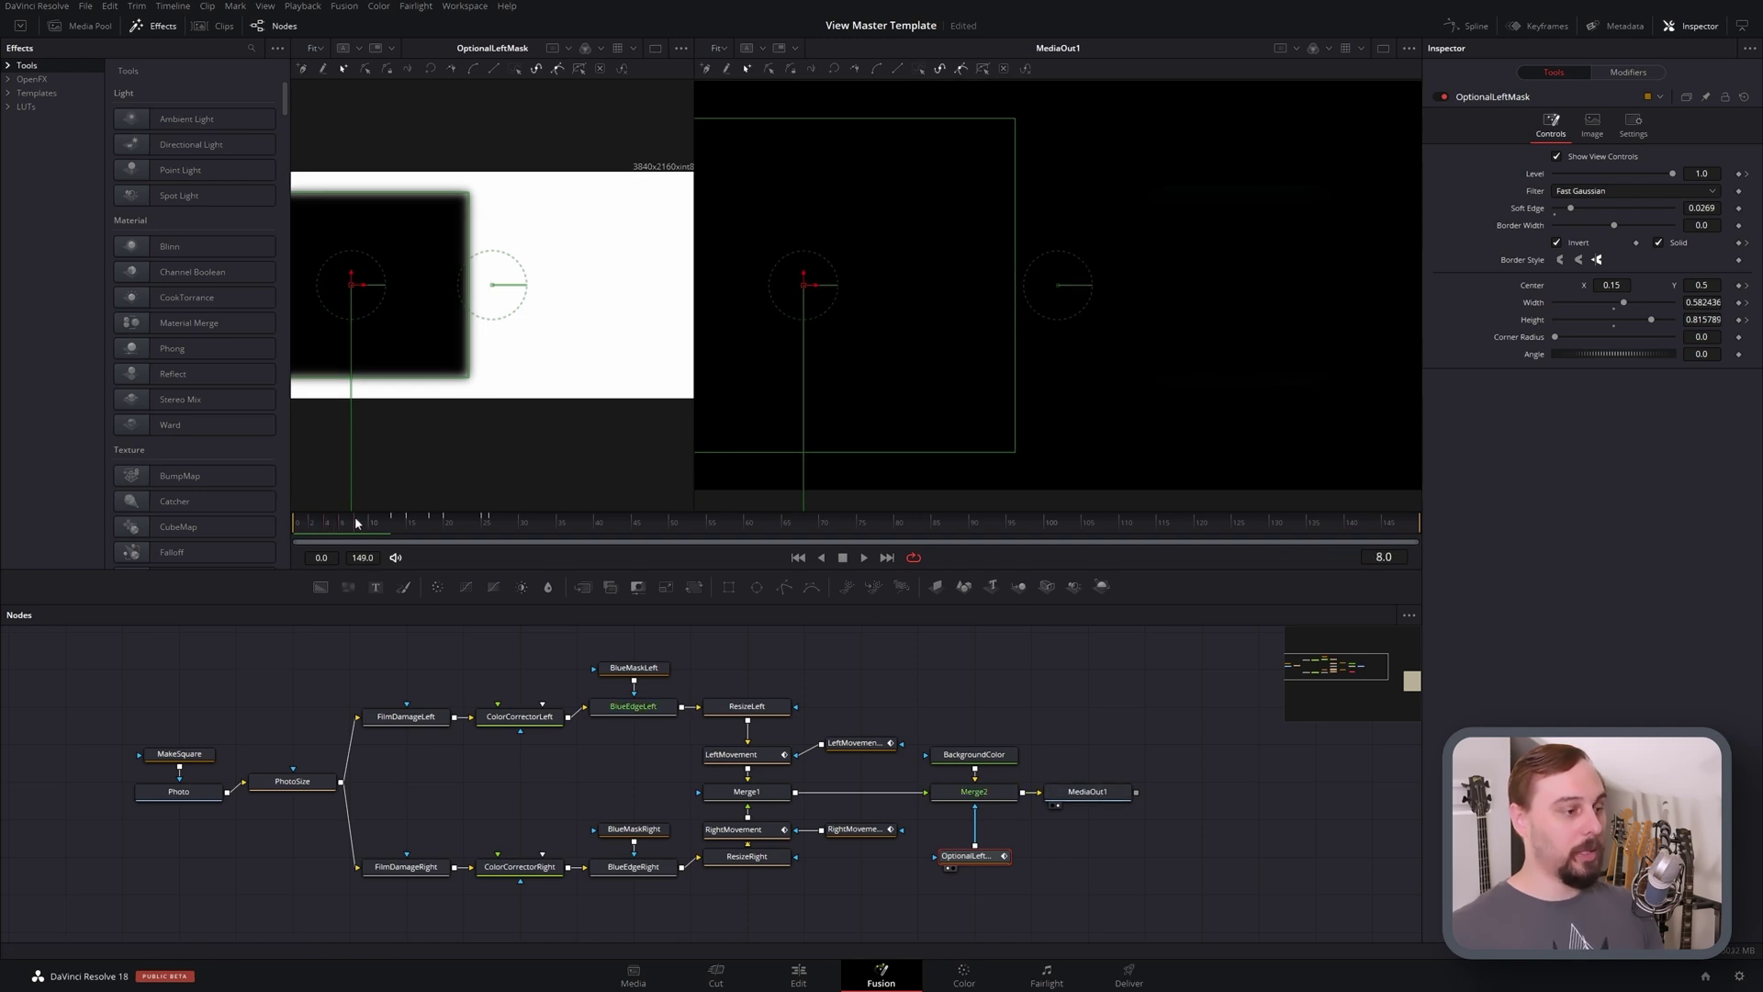
left_click_drag(356, 517, 402, 522)
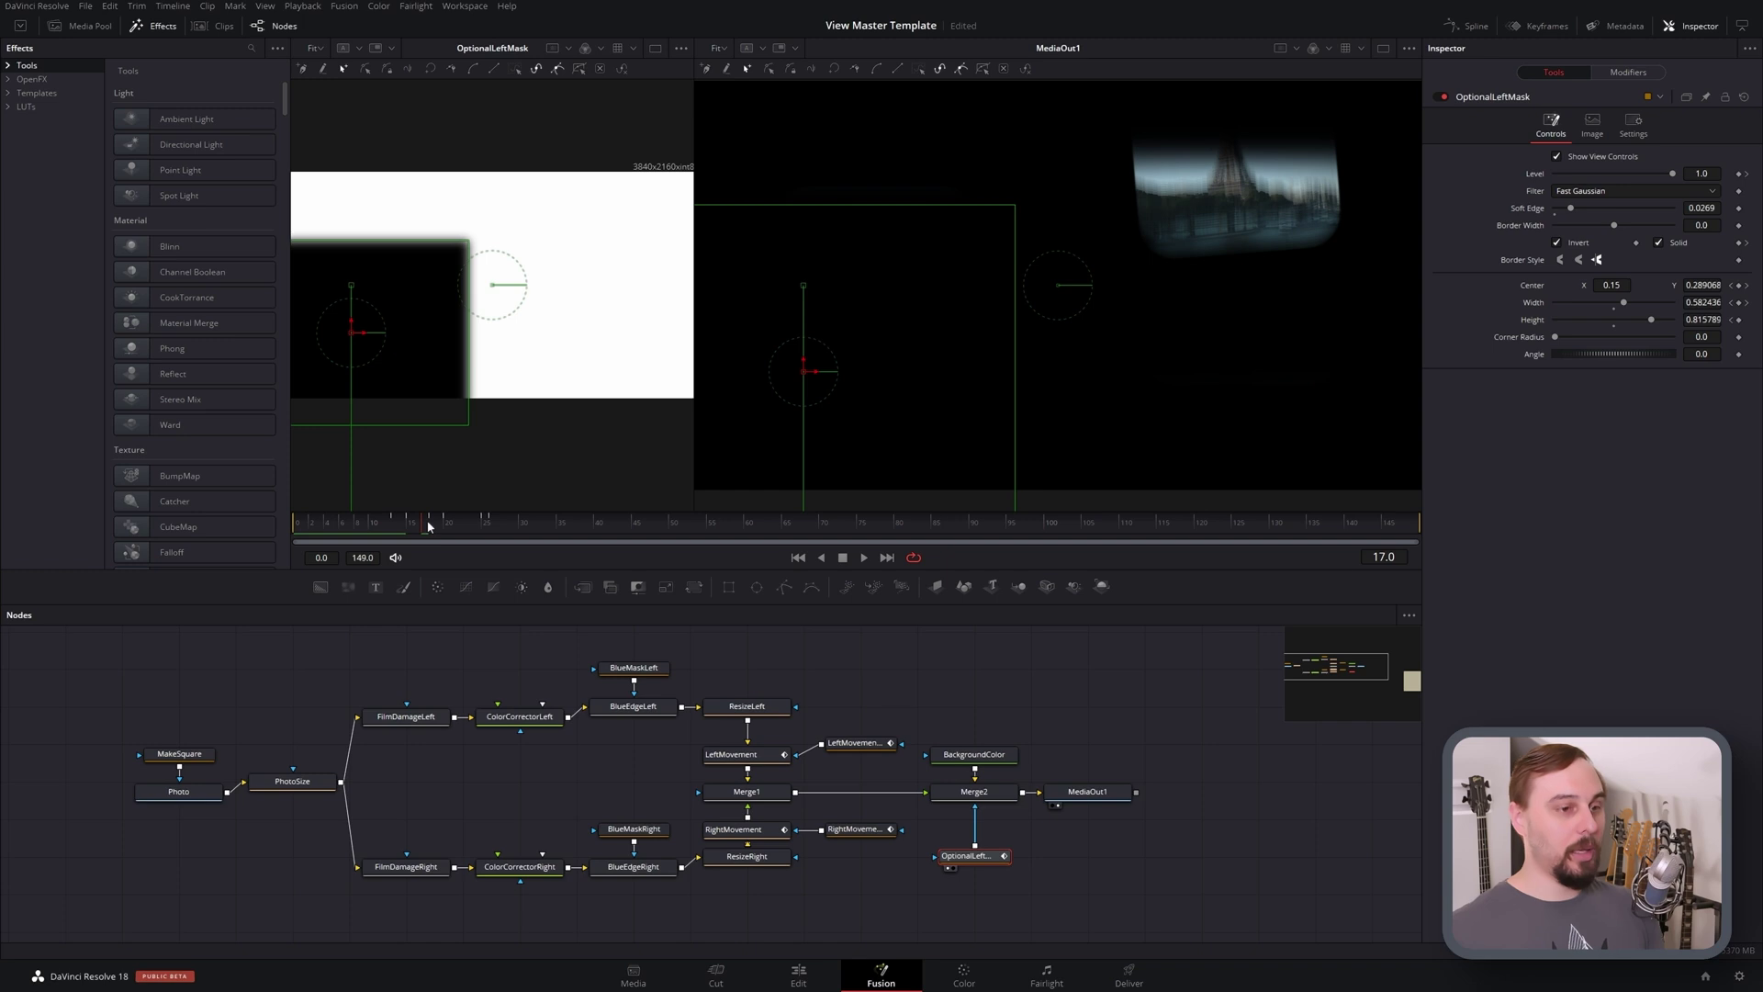
left_click_drag(428, 524, 511, 532)
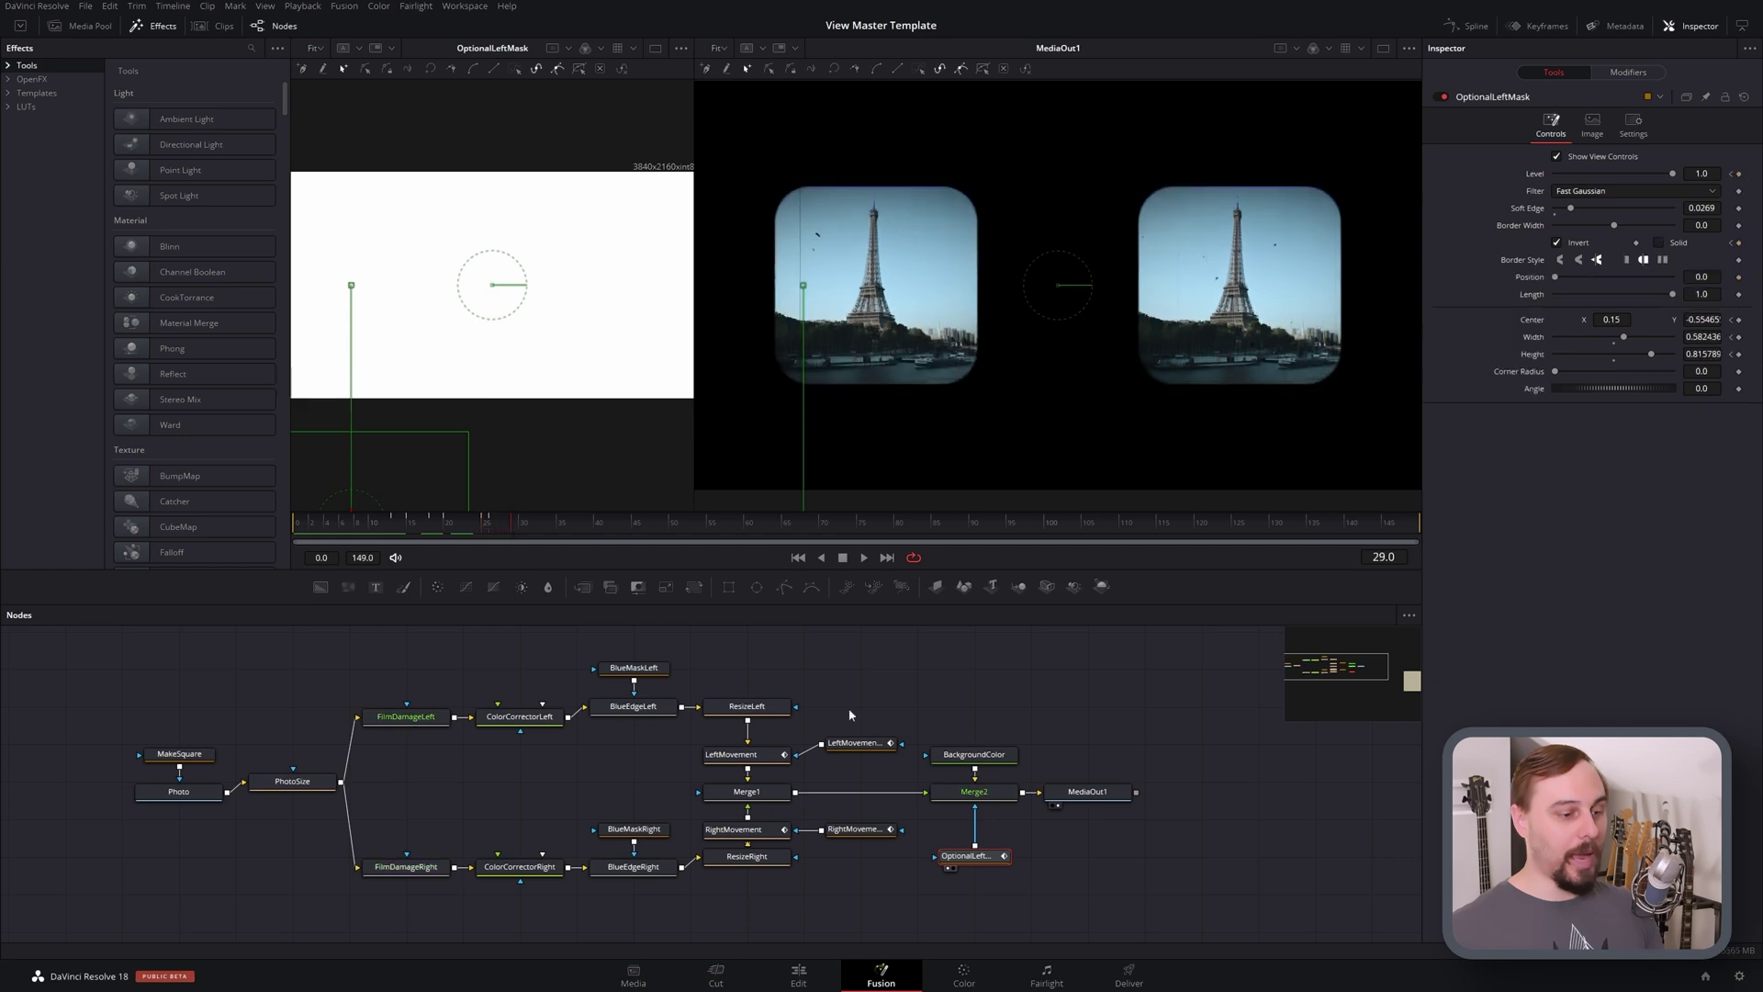